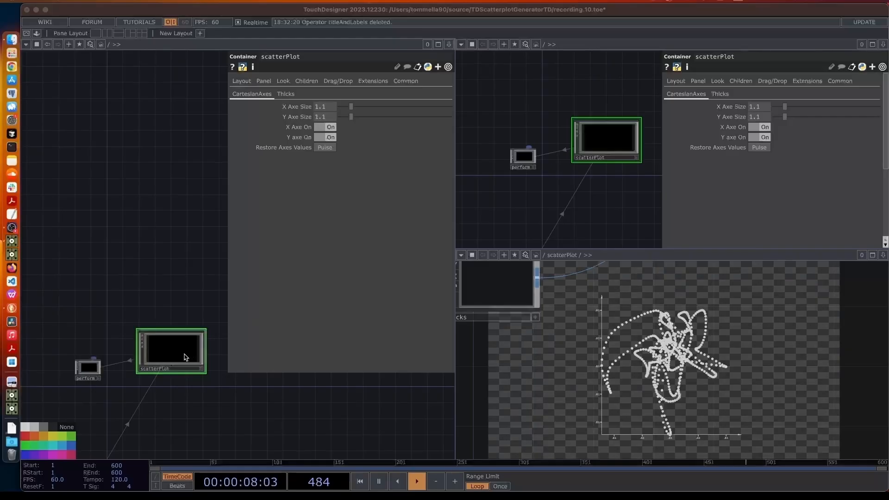
Inside scatterPlot, add a Base COMP below thicks and name it titleAndLabels
double_click(163, 360)
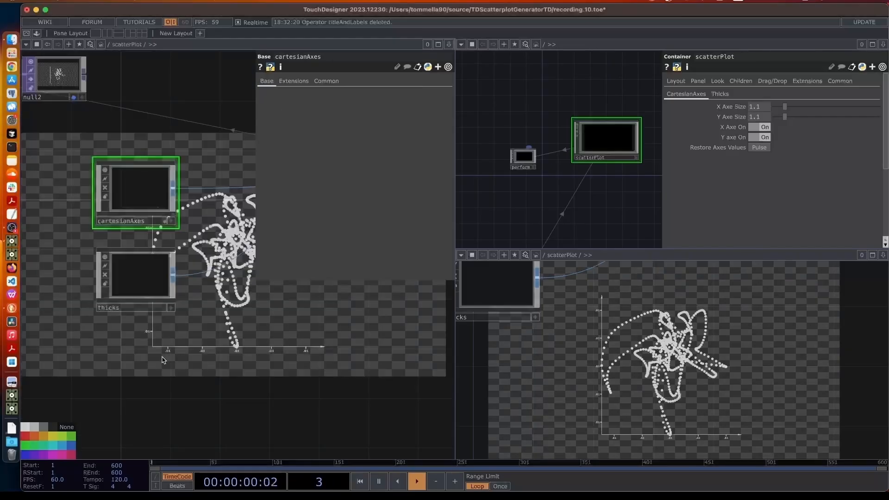
key("Tab")
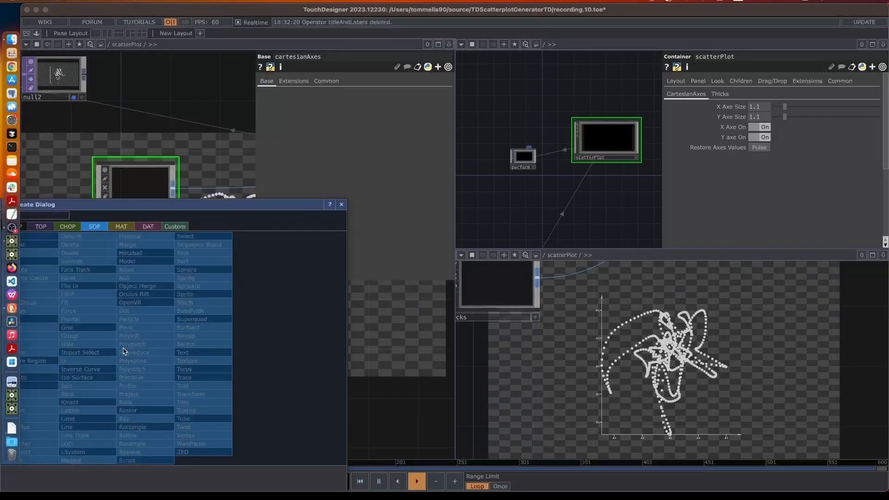
type("va")
left_click_drag(46, 204, 116, 206)
left_click(83, 228)
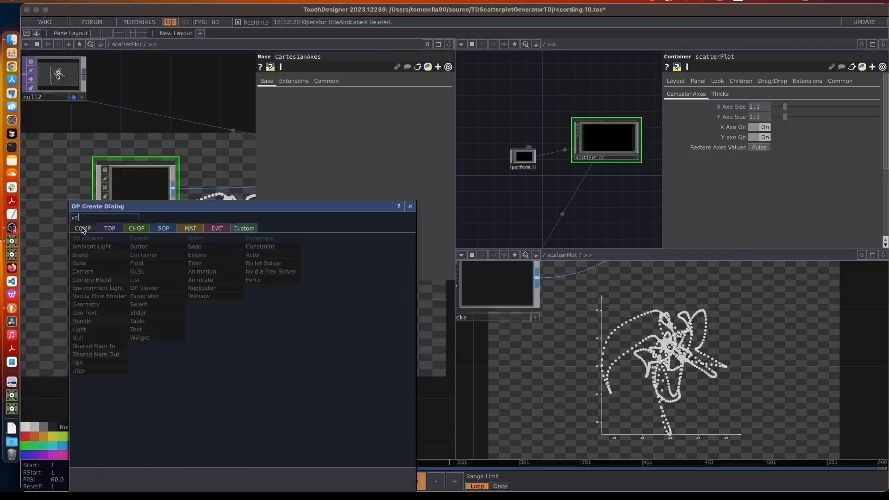
key("BackSpace")
key("BackSpace")
type("base")
key("Return")
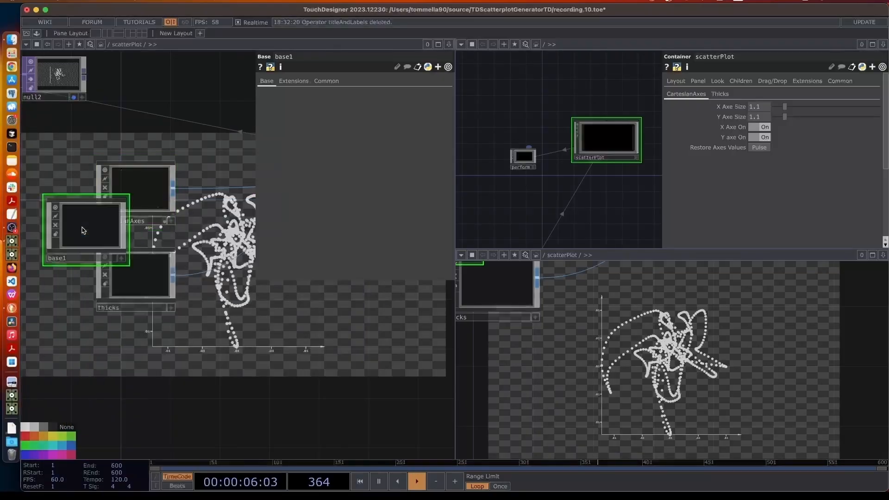
left_click(123, 362)
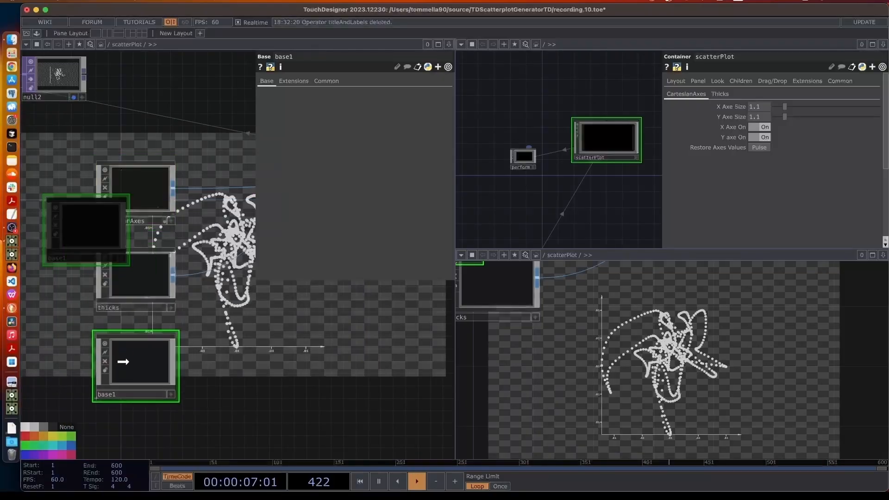
left_click(129, 396)
type("titleA")
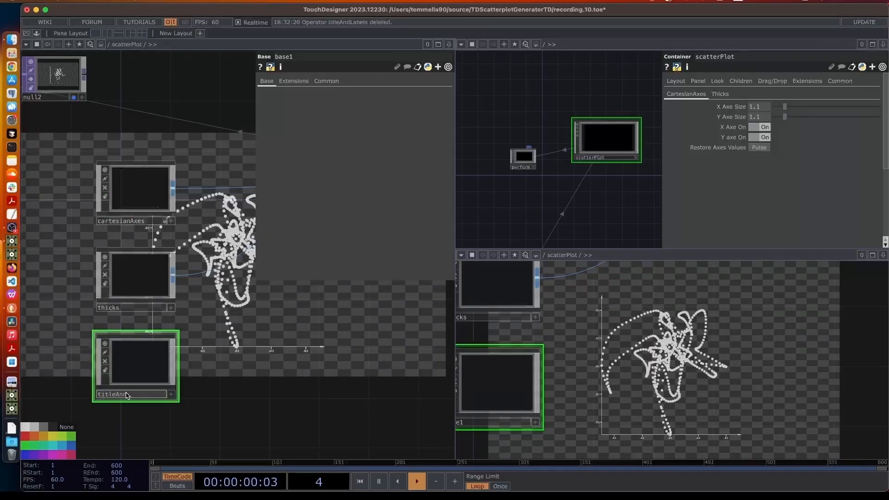
type("ndLabels")
key("Return")
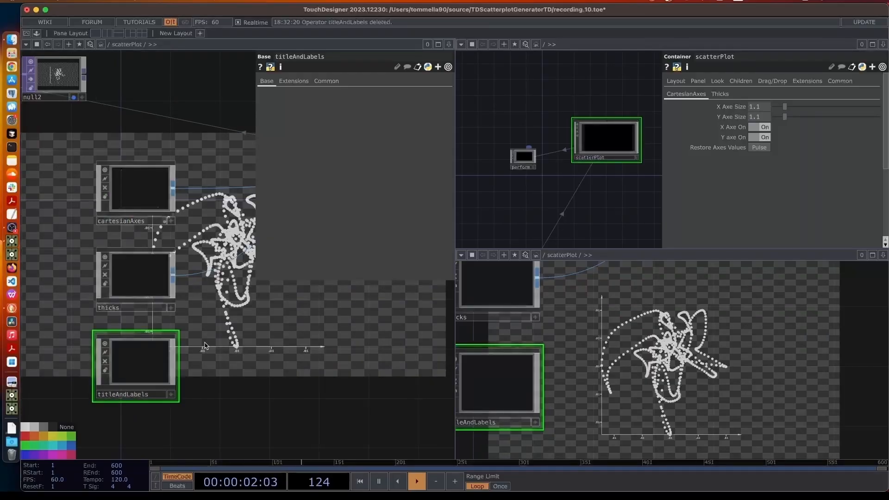
Inside titleAndLabels, create a Text SOP and rename it title
double_click(139, 378)
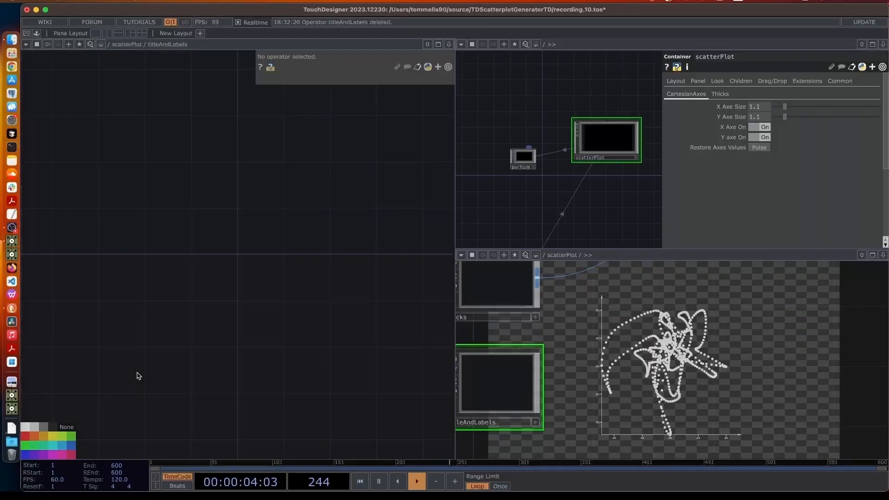
key("Tab")
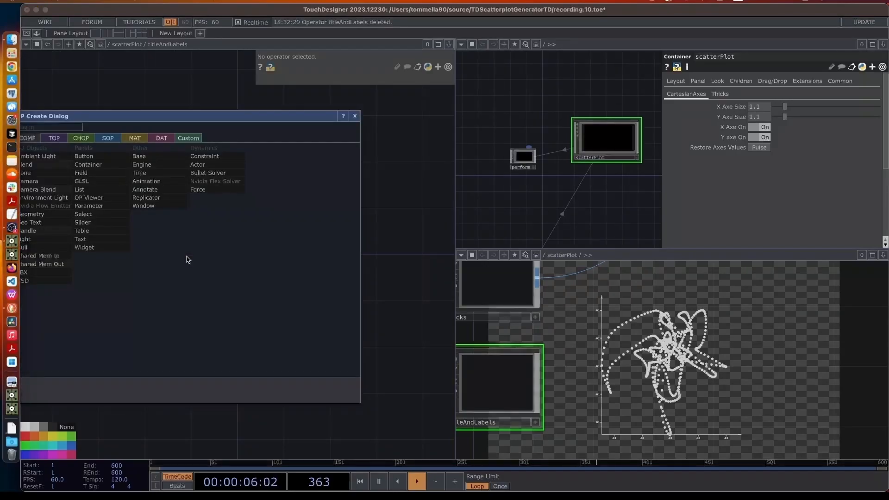
left_click_drag(114, 120, 198, 118)
left_click(192, 136)
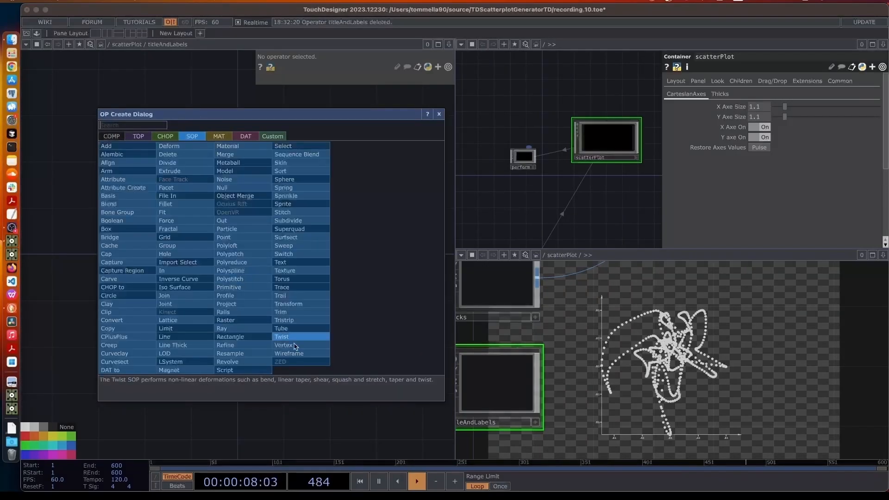
type("te")
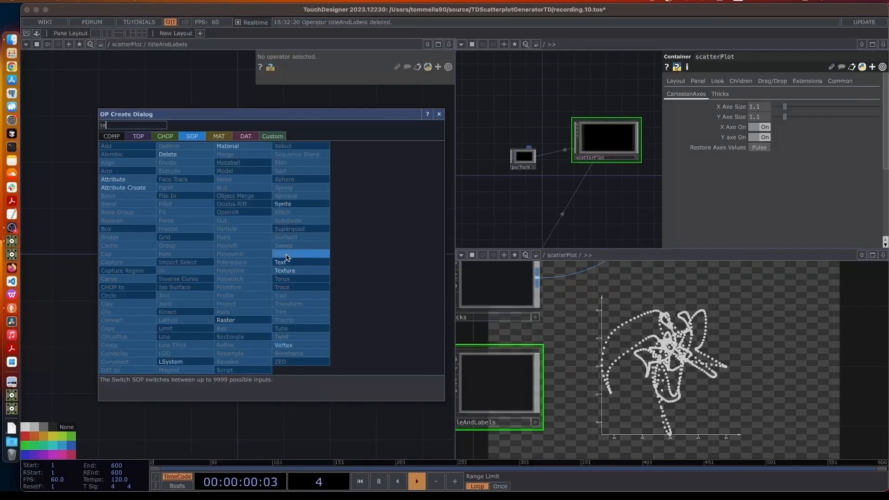
left_click(285, 262)
left_click(164, 257)
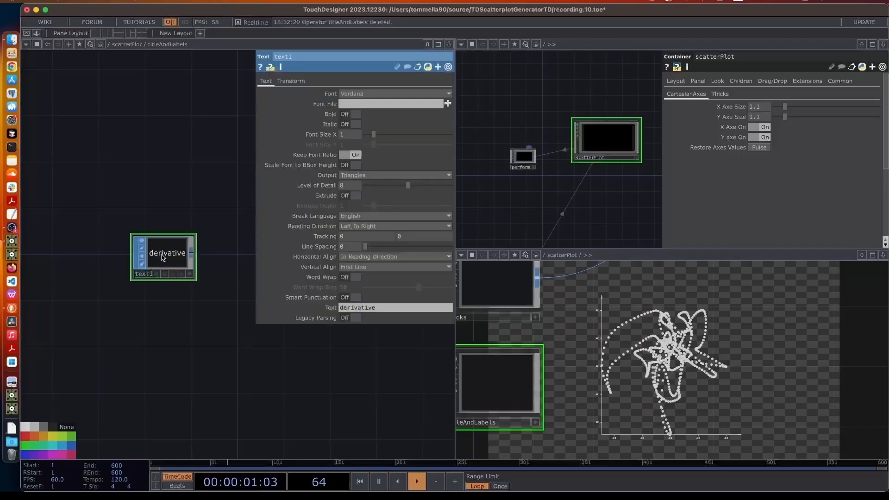
double_click(146, 274)
type("t")
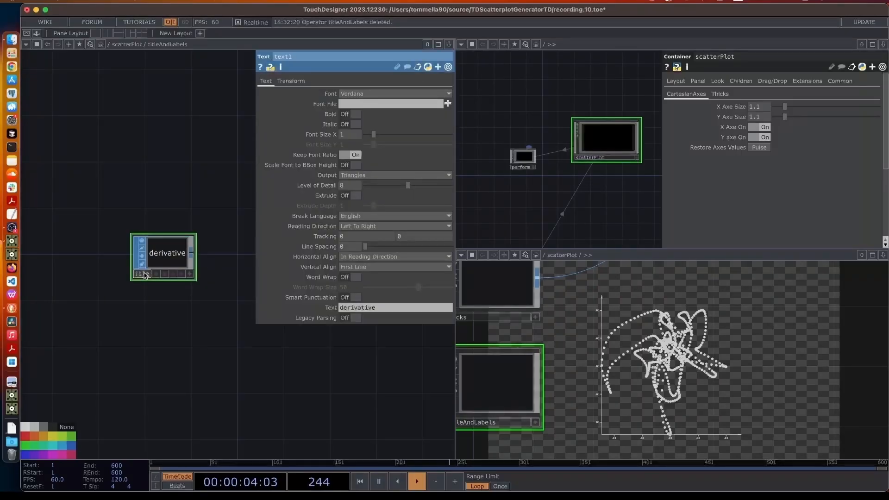
type("itle")
key("Return")
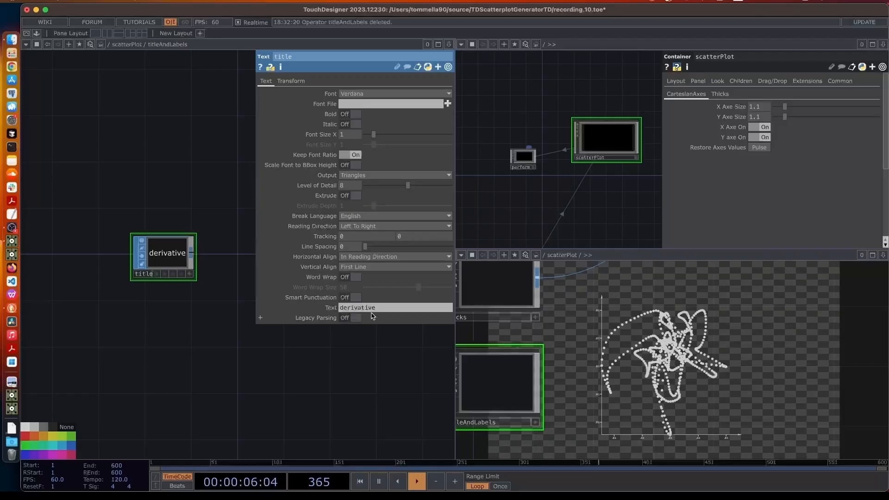
Replace the title node's text with 'Title'
left_click(335, 308)
left_click_drag(380, 308, 327, 309)
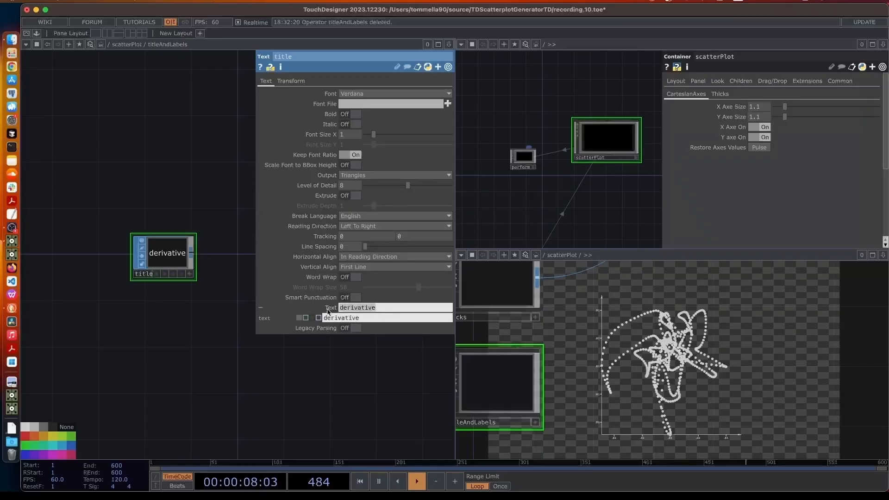
type("Title")
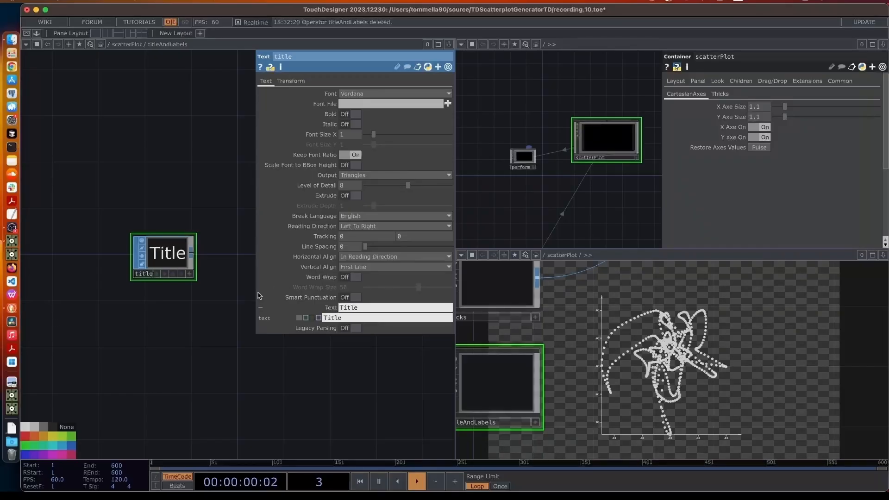
Attach an Out SOP out1 to title's output, placed to the right
left_click_drag(222, 319, 205, 338)
right_click(169, 283)
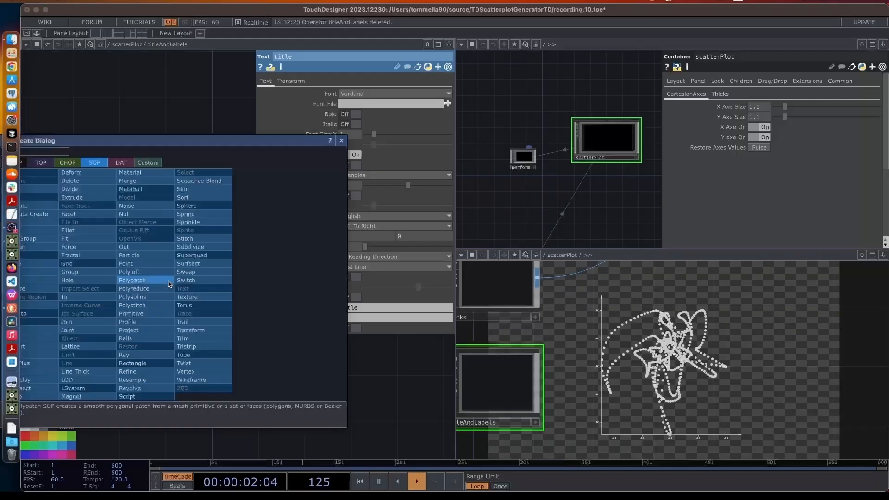
left_click(147, 247)
left_click(263, 291)
left_click_drag(259, 291, 351, 292)
In the scatterPlot network, wire titleAndLabels' output into merge1
key("u")
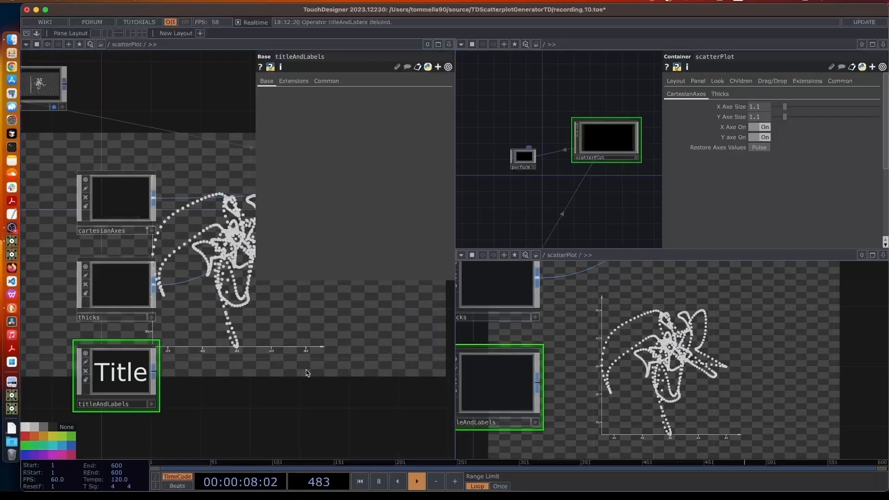
left_click(149, 373)
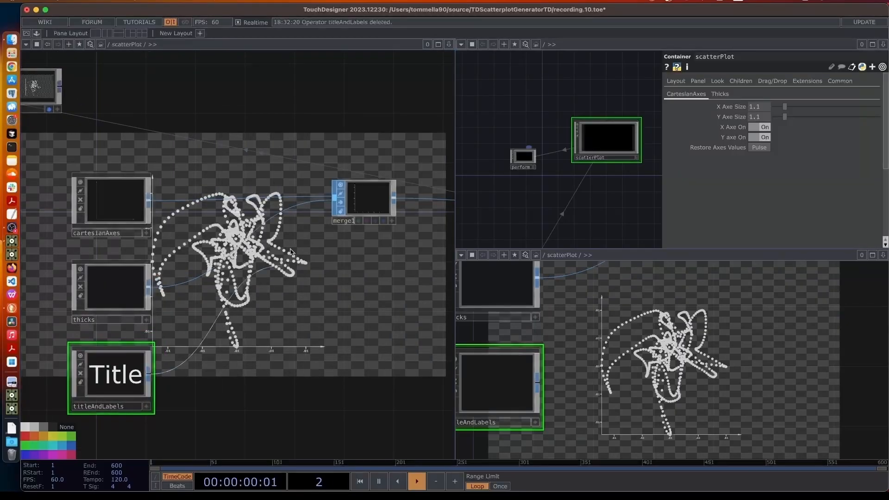
left_click(330, 208)
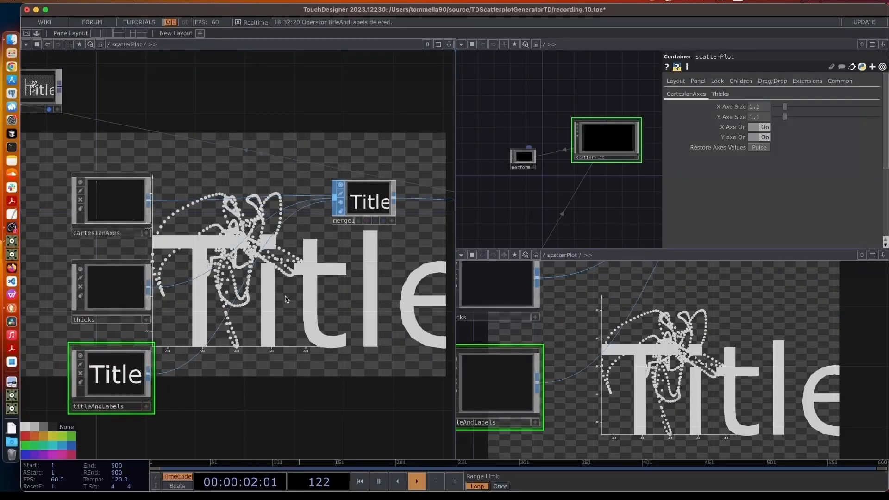
Return inside titleAndLabels and show the title node's parameters
double_click(124, 379)
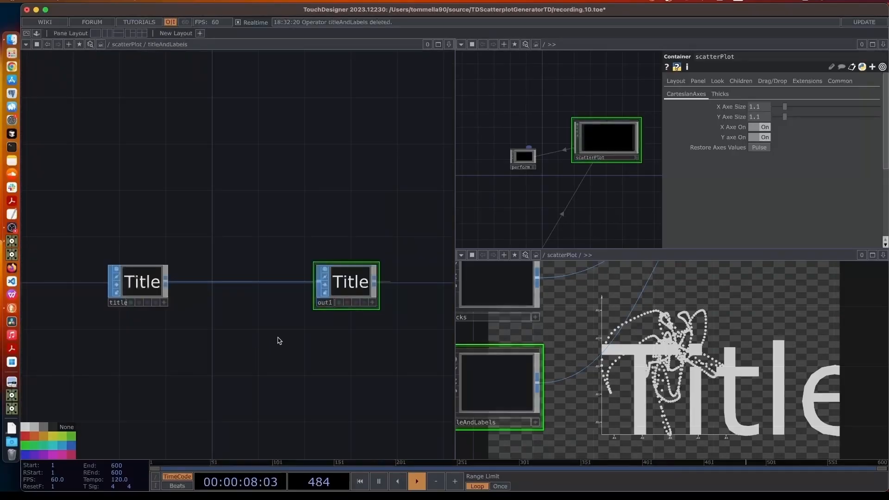
left_click_drag(239, 339, 282, 346)
left_click(185, 292)
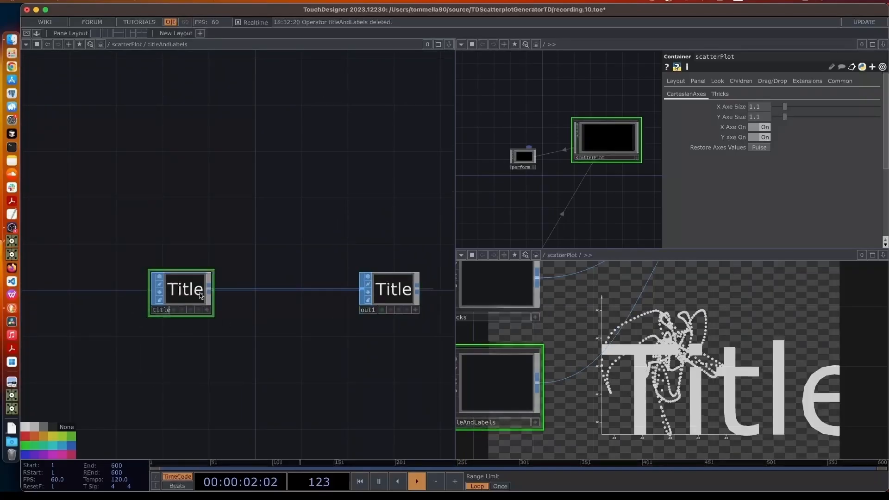
key("p")
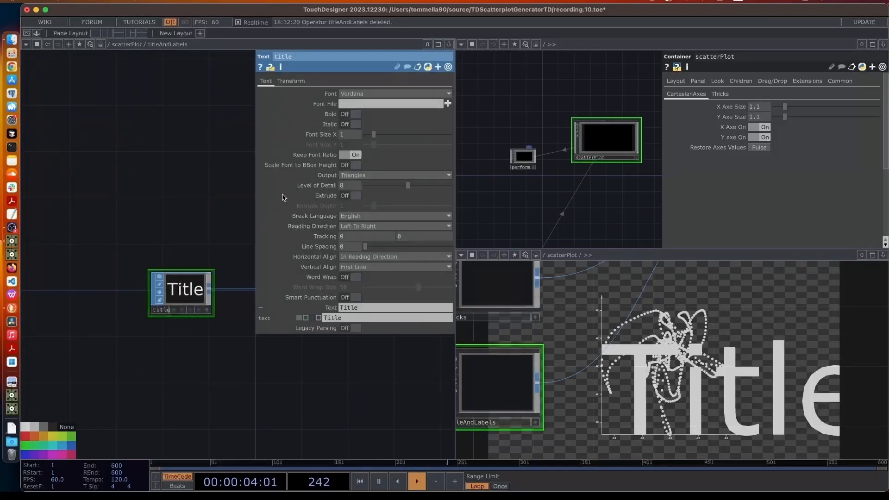
Set title's Font Size X to 0.1 via the value ladder and Horizontal Align to Center
middle_click(333, 135)
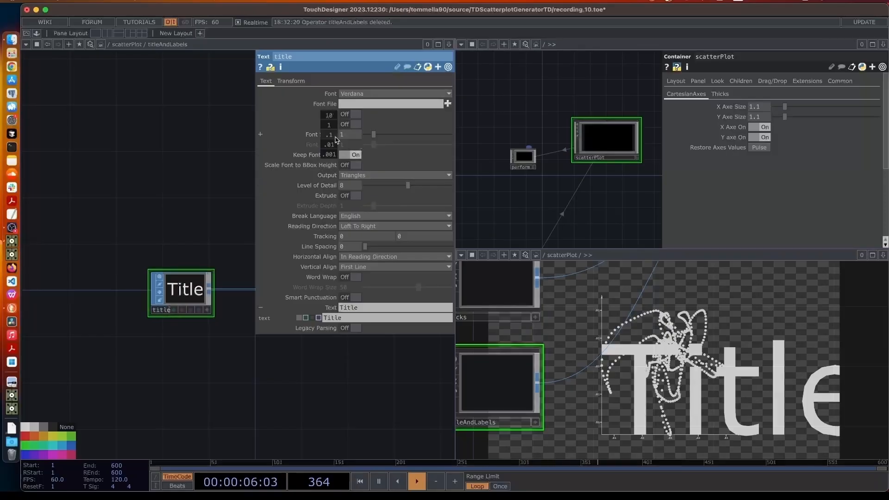
left_click_drag(323, 136, 324, 143)
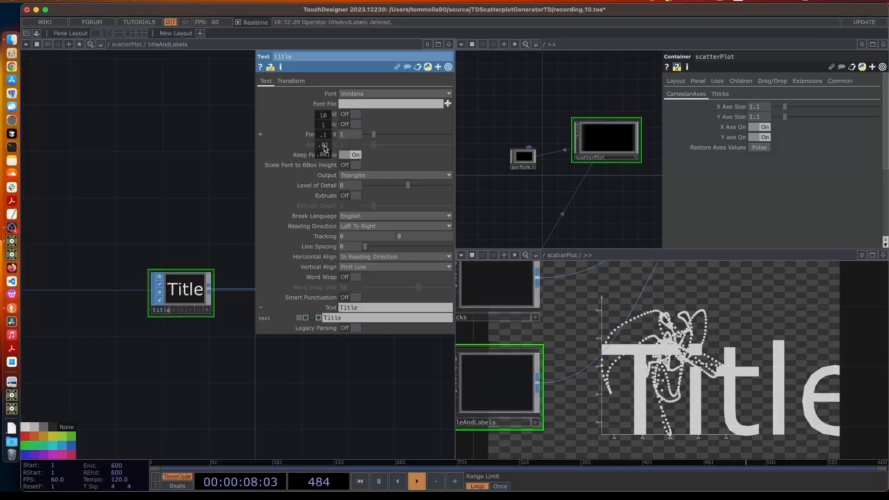
mouse_move(325, 147)
middle_mouse_down()
mouse_move(323, 120)
mouse_move(326, 140)
middle_mouse_up()
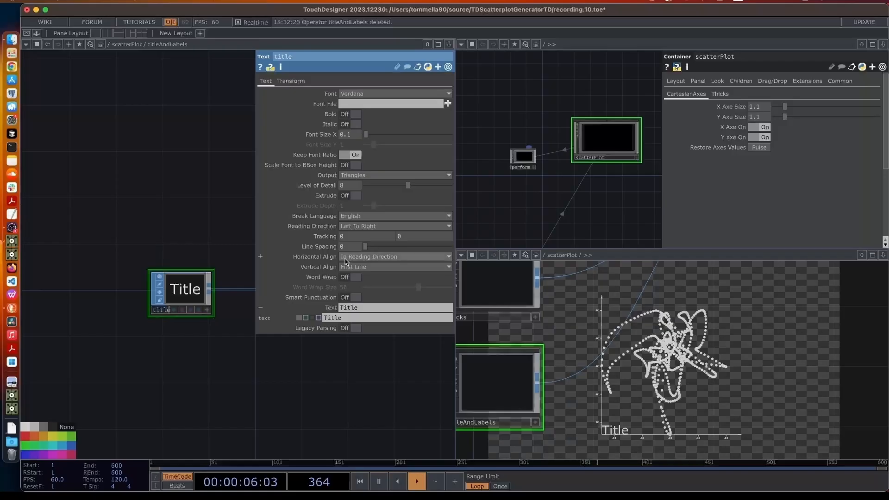
left_click(345, 257)
left_click(357, 287)
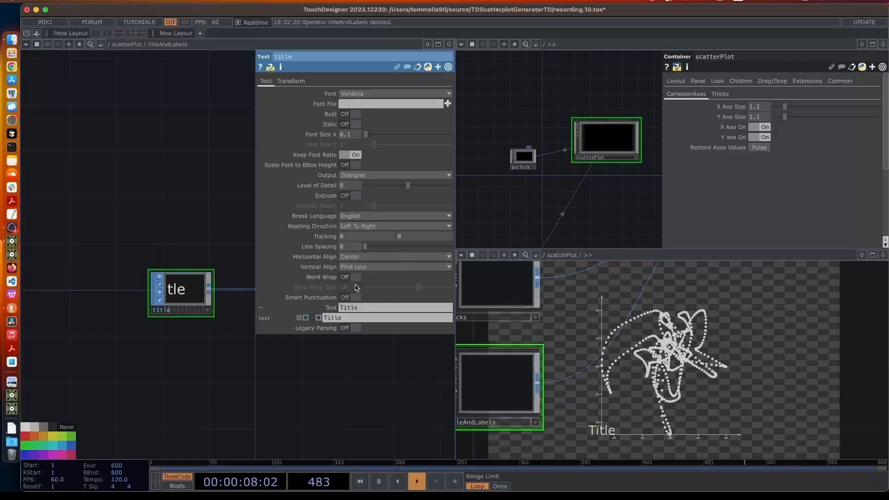
On the Transform page, set Translate Y to 1.15 and reference X Axe Size in Translate X
left_click(291, 82)
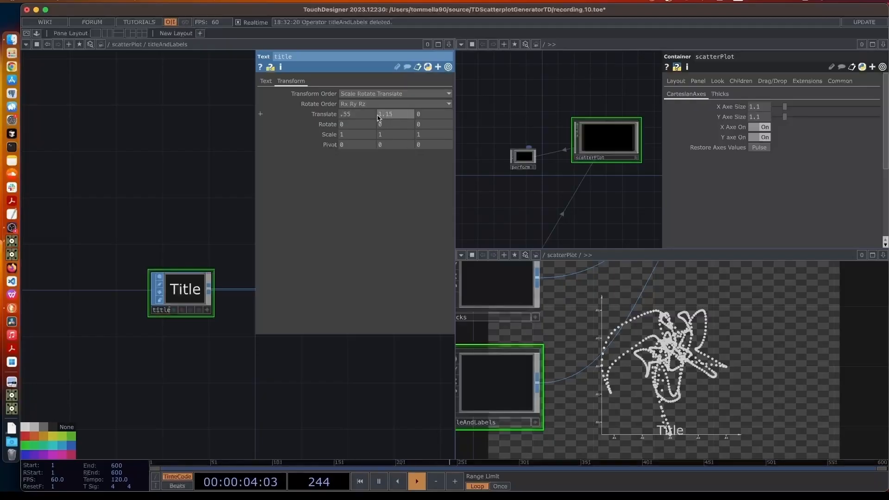
key("Return")
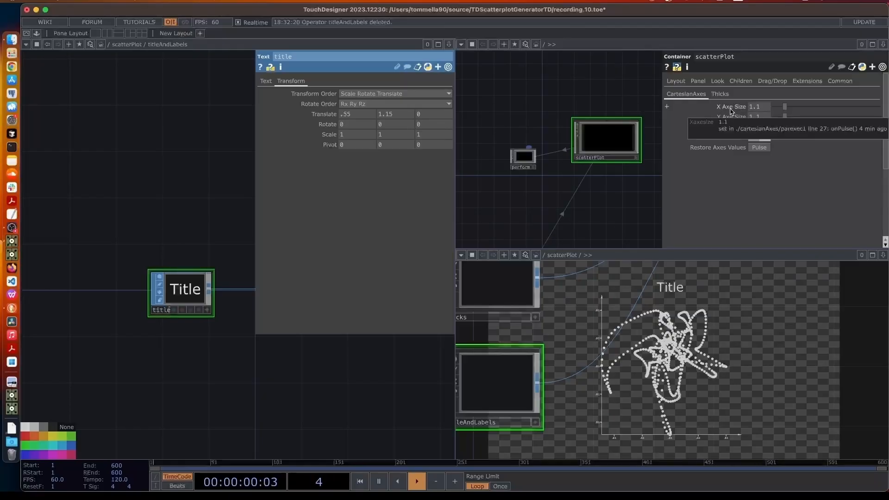
left_click_drag(341, 114, 343, 115)
left_click(345, 116)
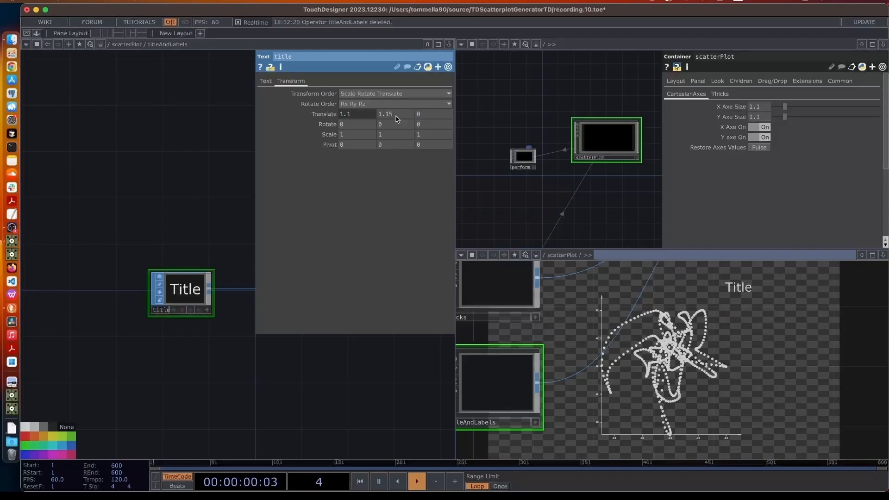
Make title's Translate X Xaxesize/2 and Translate Y parent.Plot2d.par.Yaxesize+.05
left_click(339, 117)
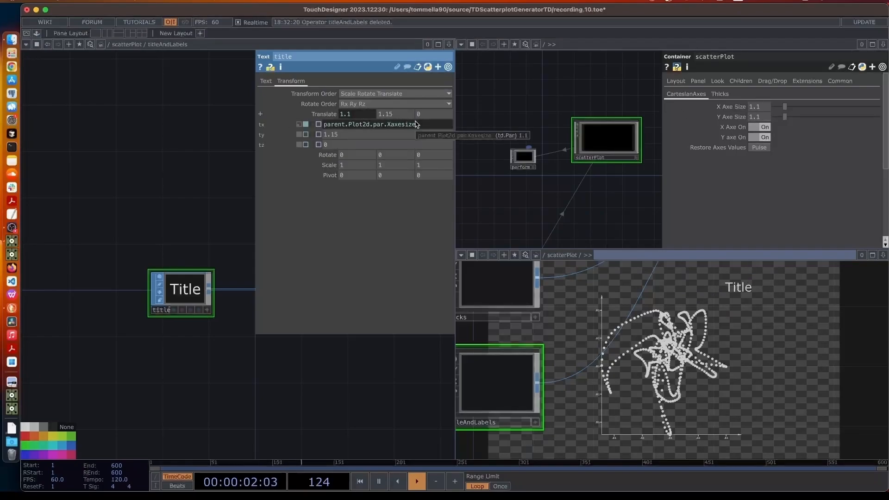
key("Return")
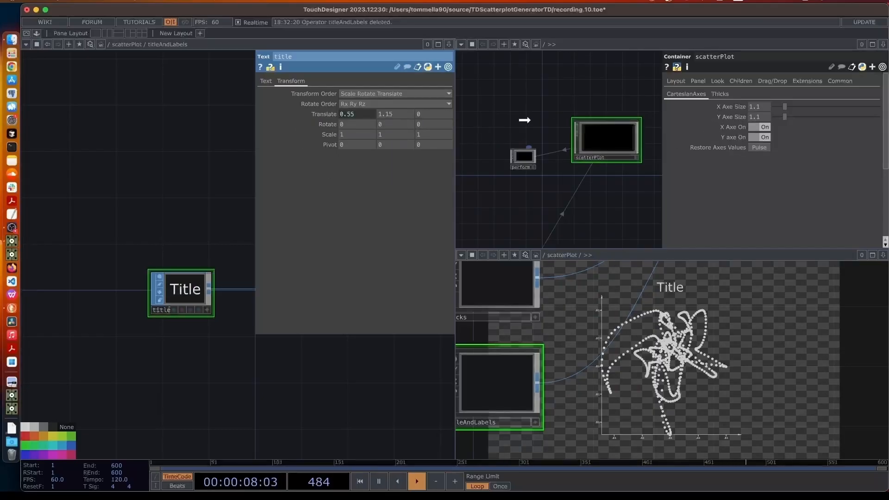
left_click_drag(383, 115, 387, 114)
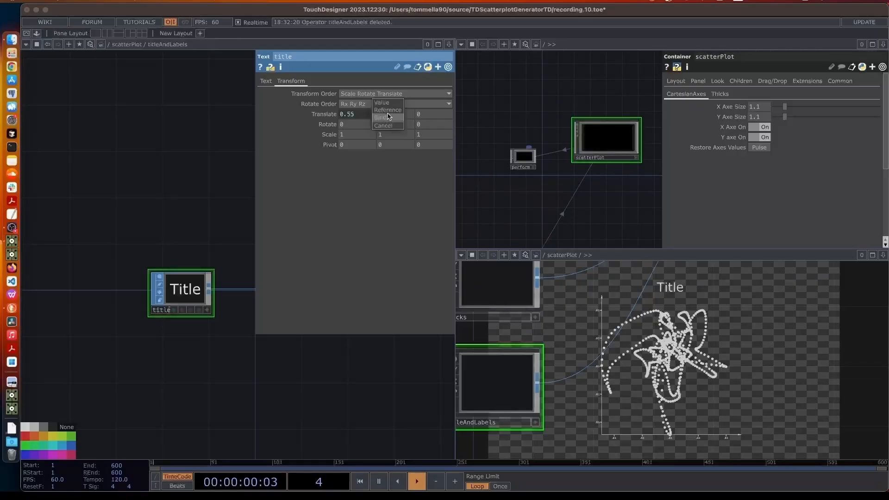
left_click(387, 110)
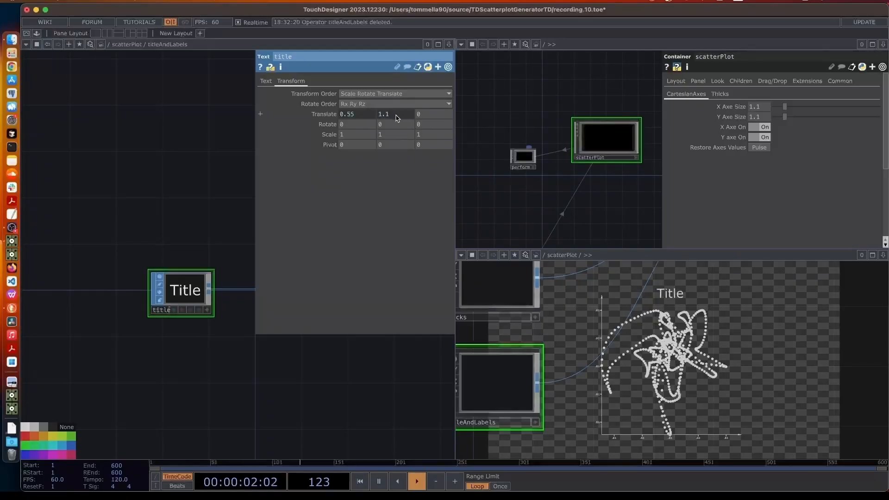
left_click(435, 135)
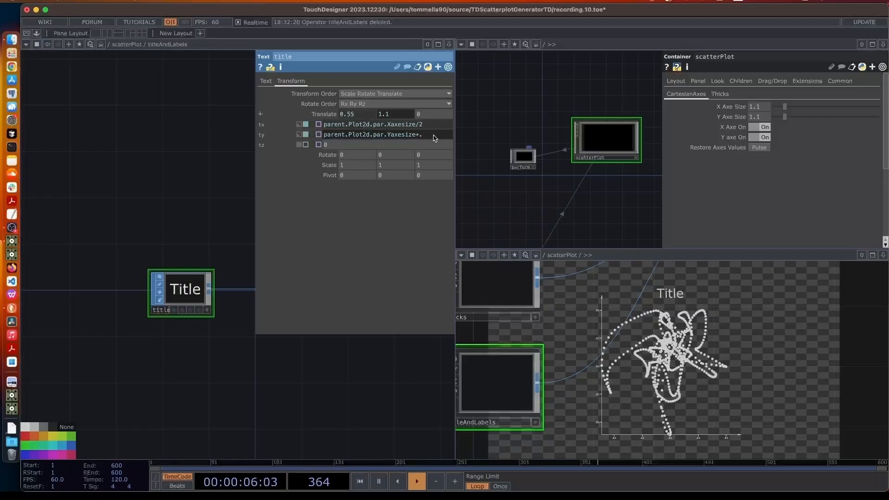
type("+.05")
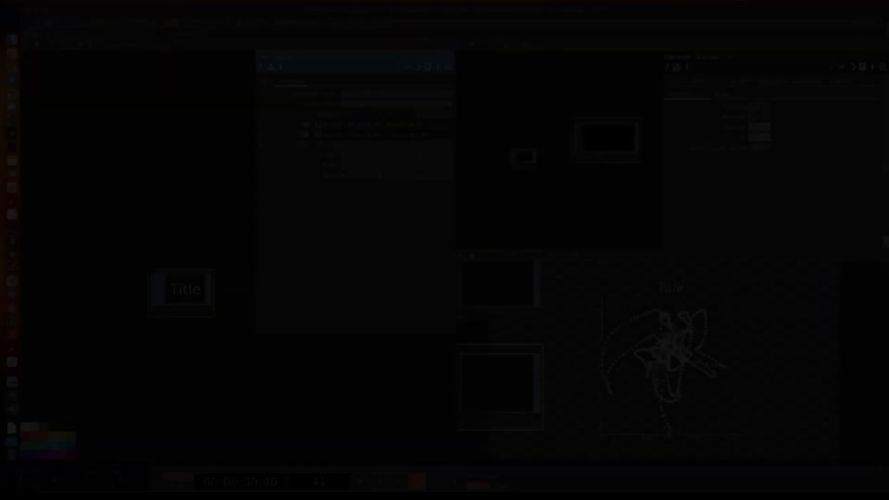
Add a Text SOP below title and rename it XLabel
key("Tab")
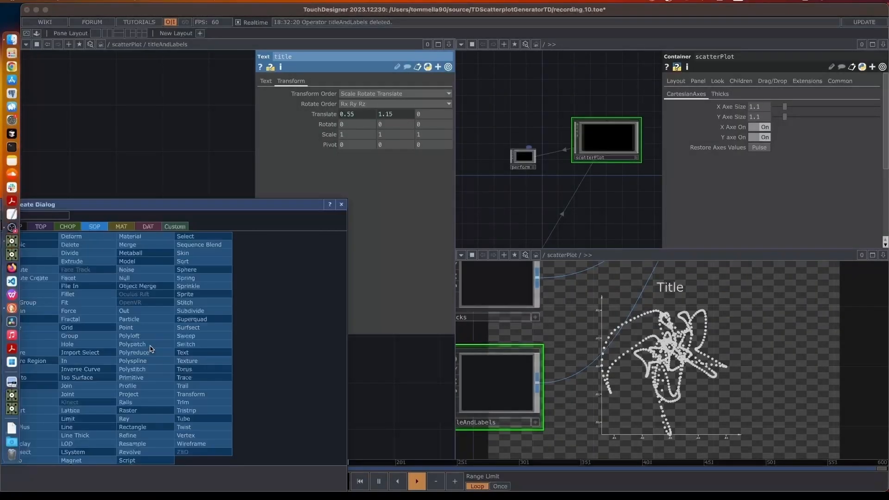
left_click(183, 352)
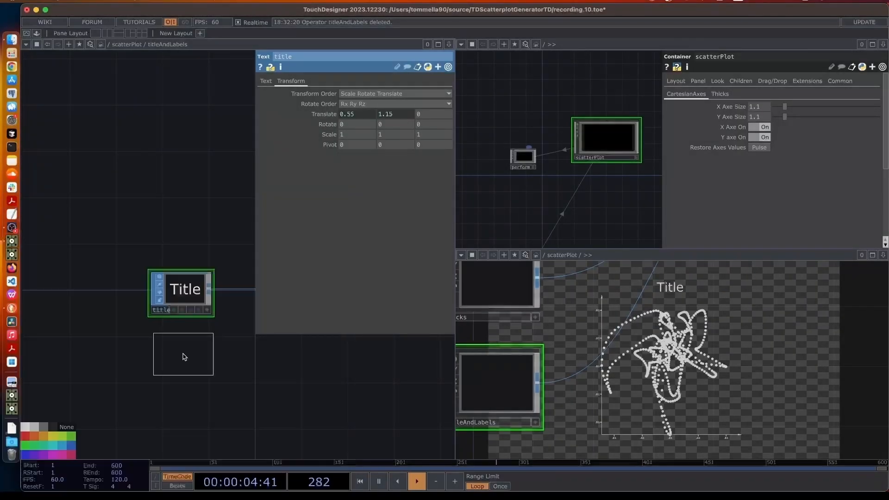
left_click(179, 354)
double_click(168, 371)
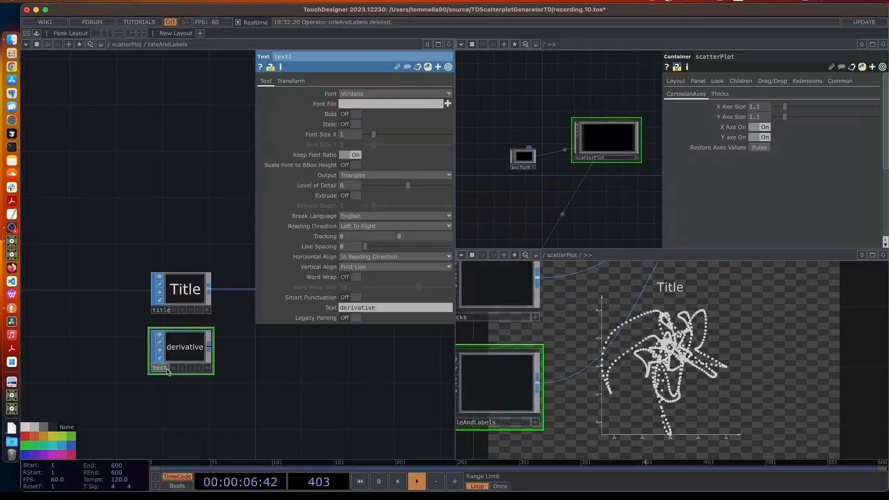
type("x")
type("Label")
key("Return")
Insert a Merge SOP between title and out1, wire XLabel into it, and show XLabel's parameters
left_click_drag(233, 362, 108, 360)
scroll(186, 356, "down", 2)
left_click_drag(244, 320, 298, 320)
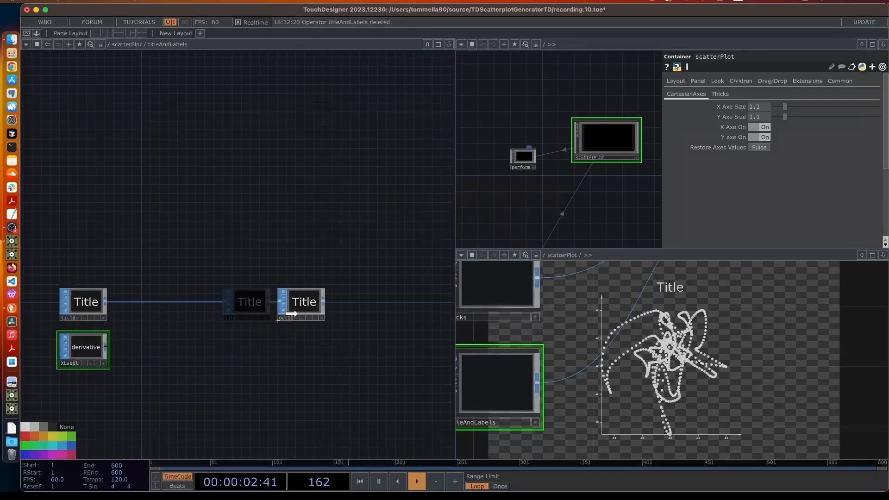
right_click(217, 302)
left_click(232, 296)
type("merge")
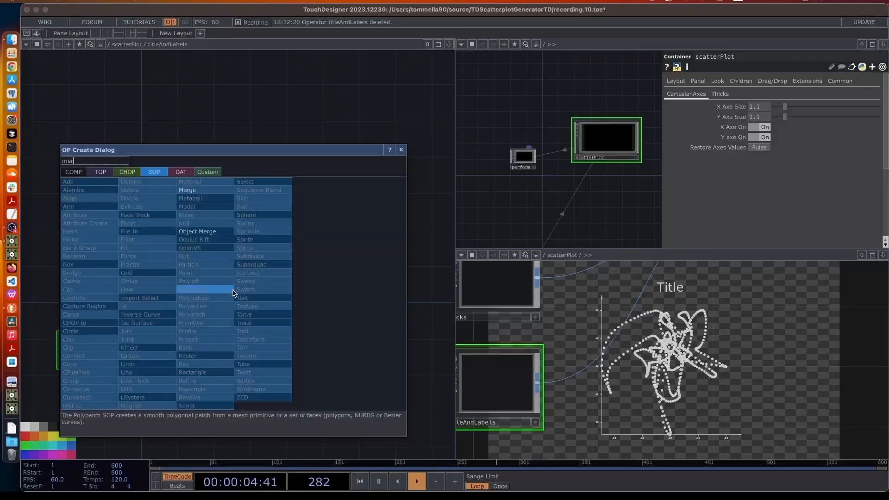
left_click(189, 190)
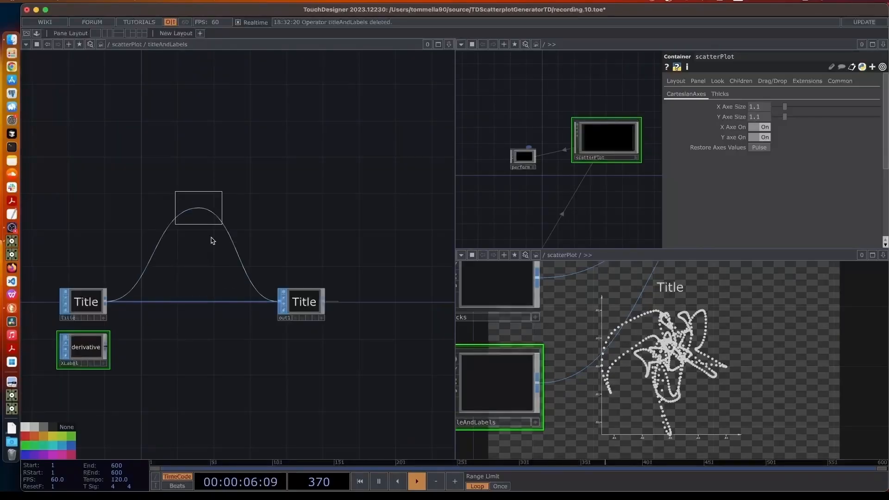
left_click(233, 302)
left_click_drag(111, 346, 214, 304)
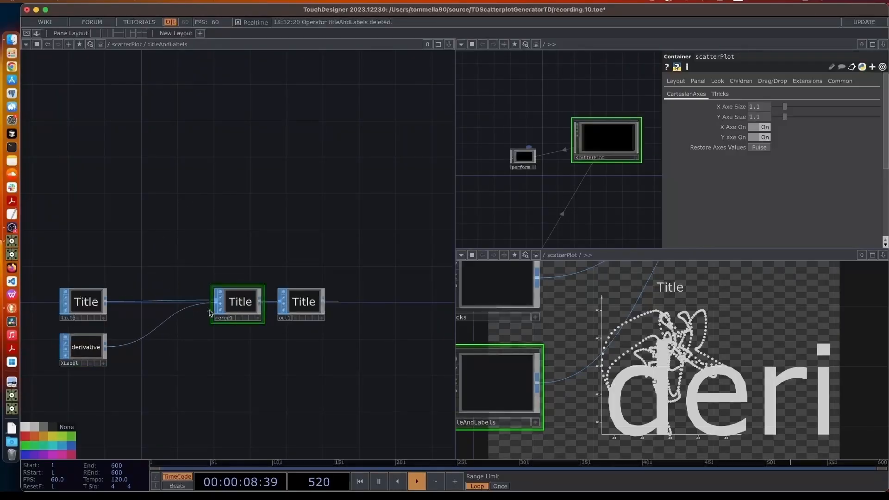
left_click(96, 352)
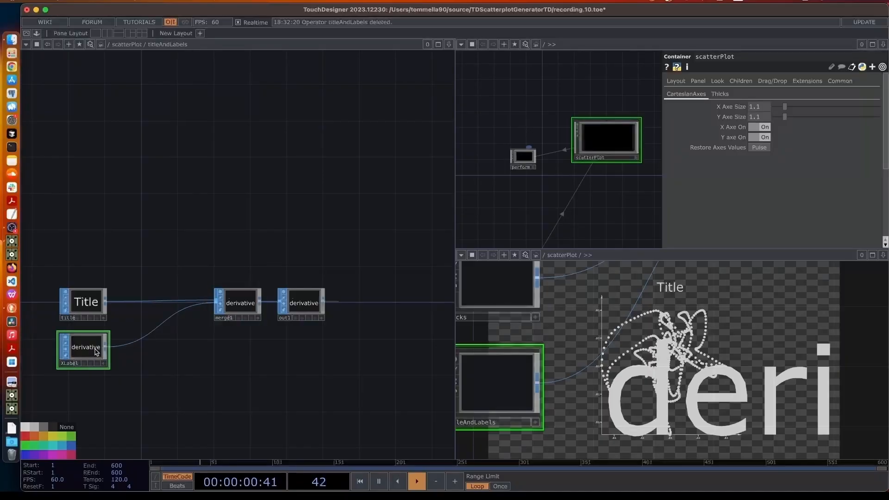
key("p")
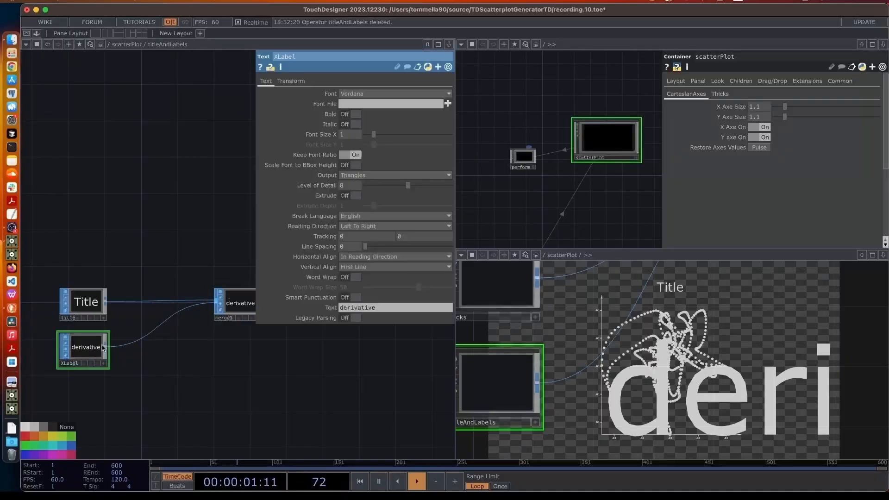
Set XLabel's text to 'X Label' and its Font Size X to 0.05
left_click(357, 309)
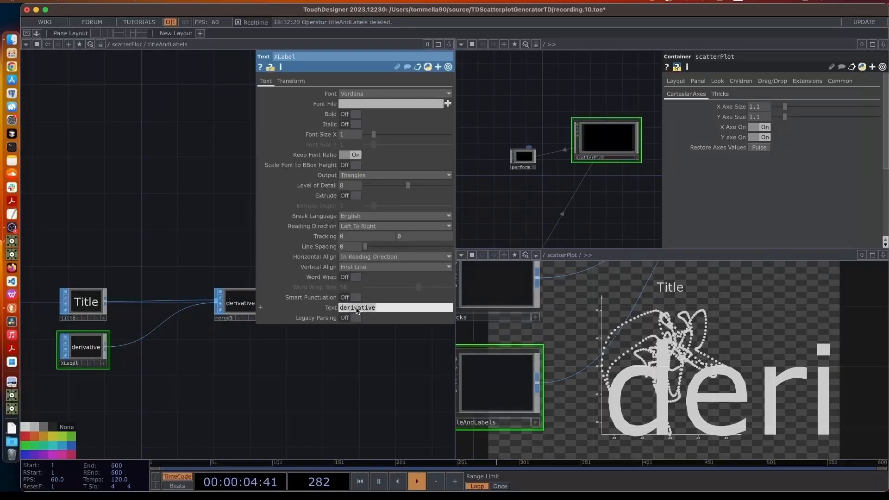
type("XLabel")
key("Return")
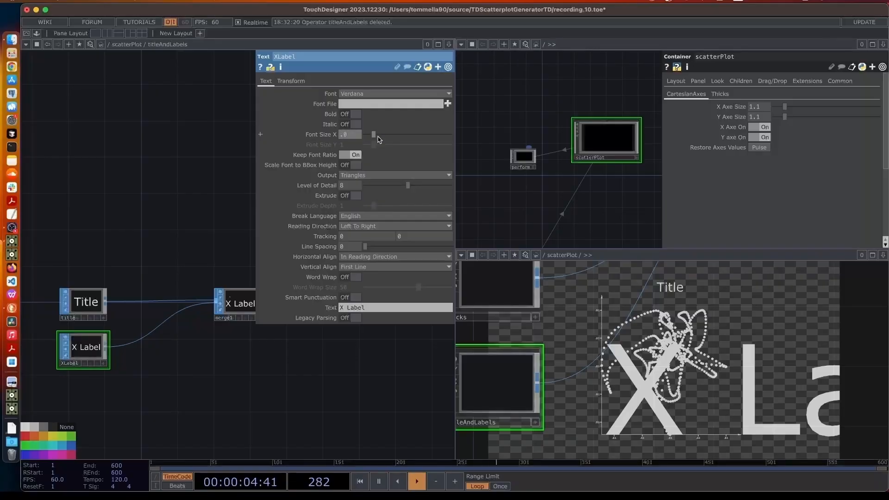
key("Return")
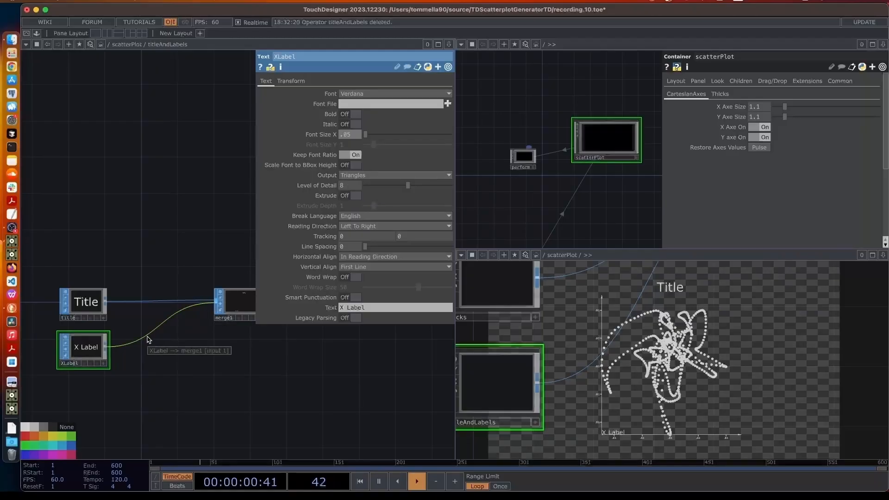
left_click(290, 81)
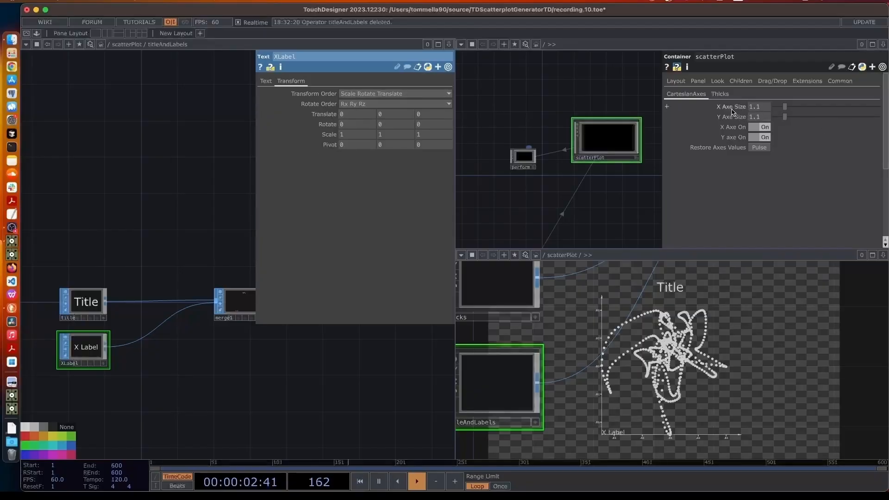
Reference X Axe Size in XLabel's Translate X
left_click_drag(735, 112, 370, 116)
left_click(369, 112)
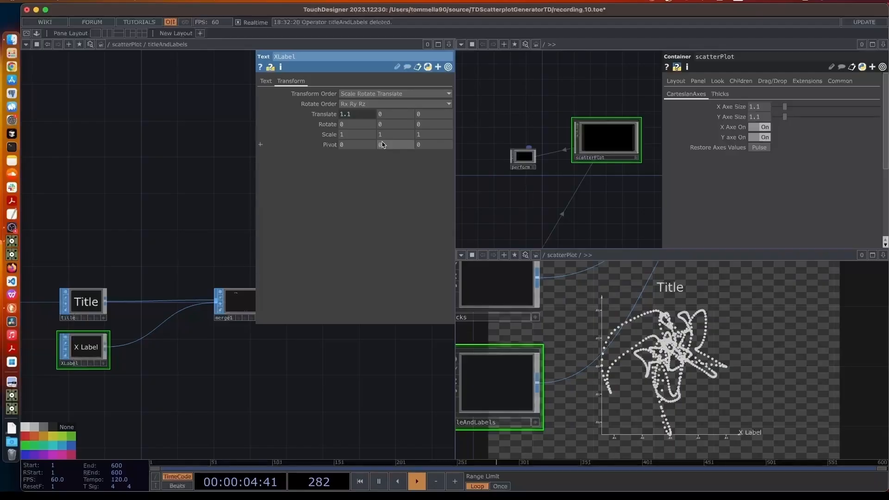
left_click(385, 113)
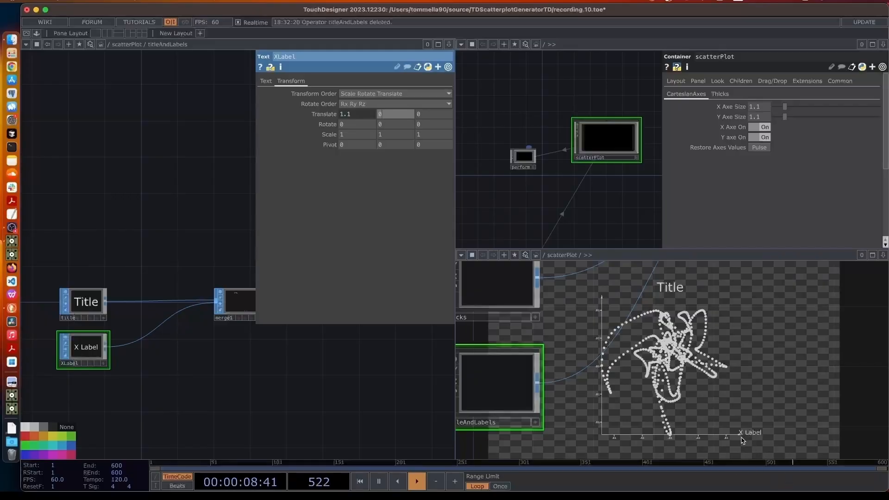
Set XLabel's Vertical Align to Top
left_click(266, 81)
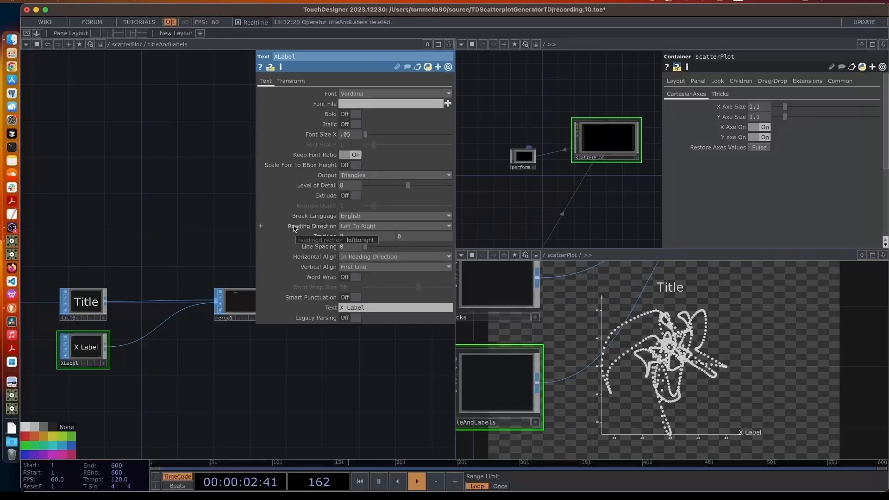
left_click(344, 267)
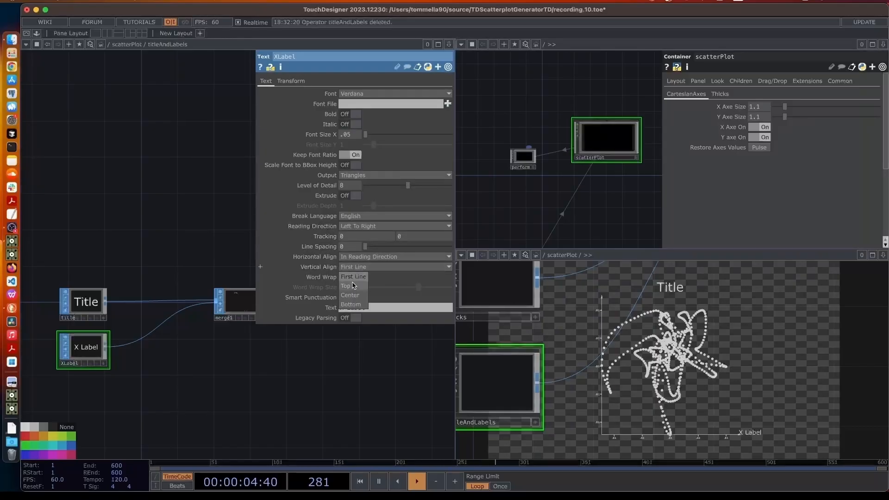
left_click(357, 305)
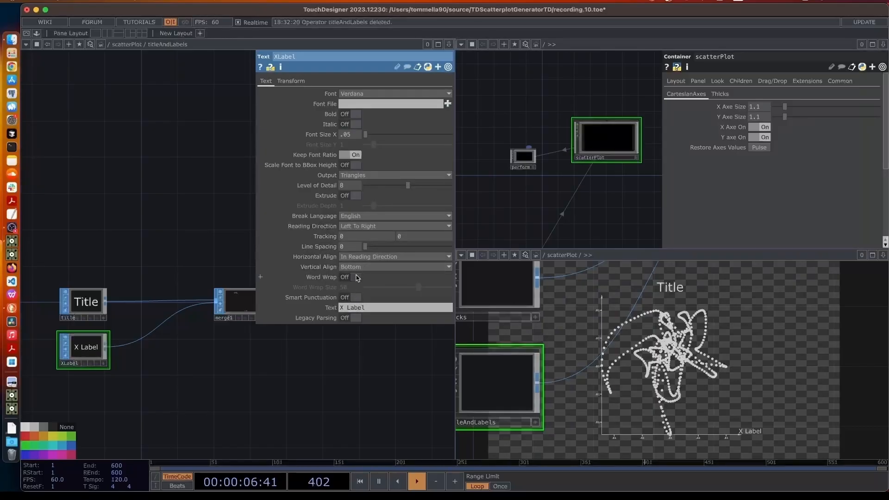
left_click(355, 267)
left_click(355, 286)
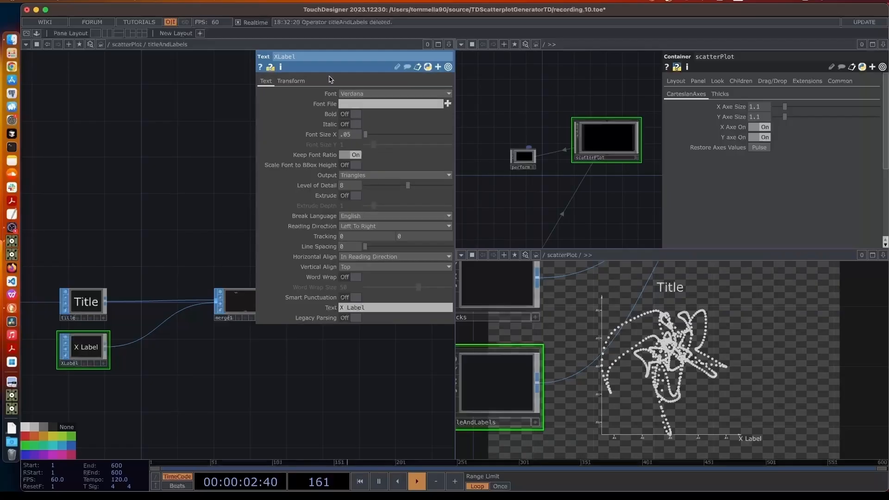
Set XLabel's Translate Y to -0.05, placing it just below the x axis
left_click(291, 81)
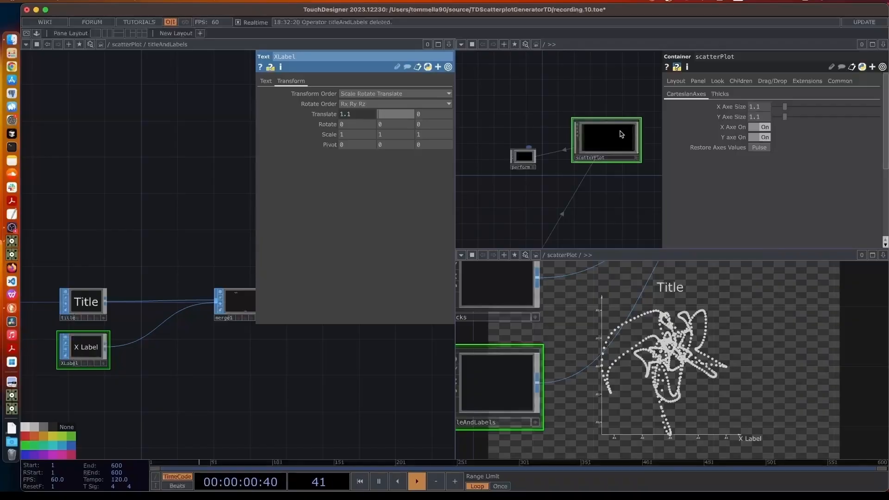
key("Return")
key("BackSpace")
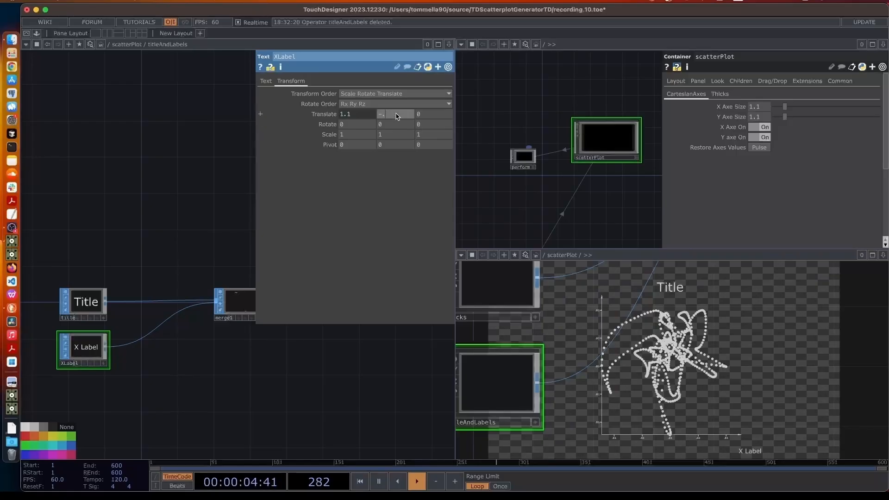
type("05")
key("Return")
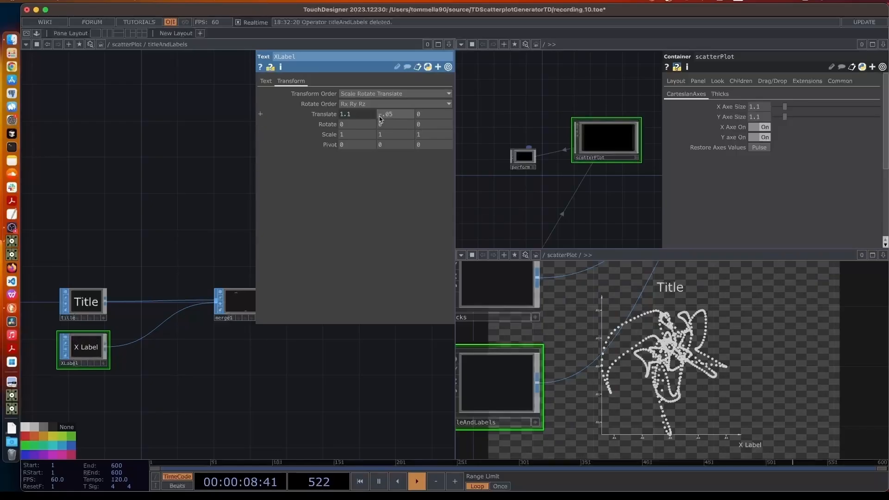
left_click_drag(201, 353, 232, 355)
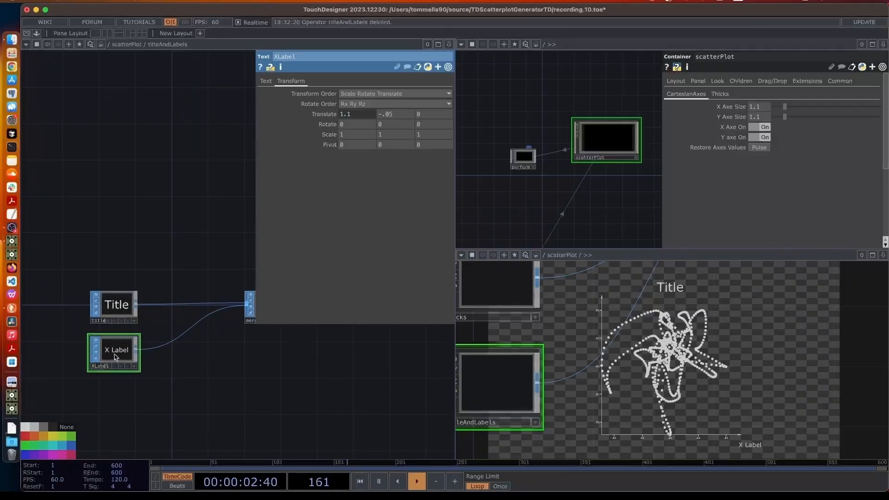
Duplicate XLabel below itself and rename the copy YLabel
key("super+c")
key("super+v")
left_click_drag(168, 387, 232, 318)
scroll(139, 408, "up", 3)
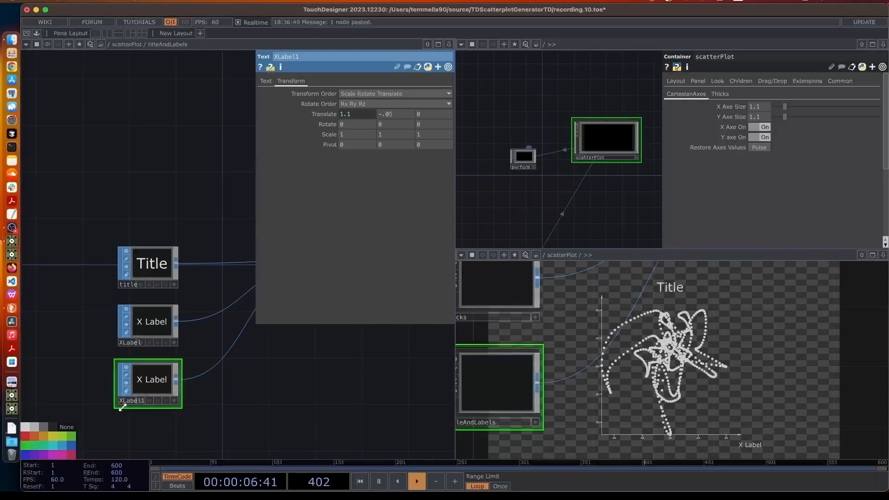
double_click(128, 400)
type("Labe")
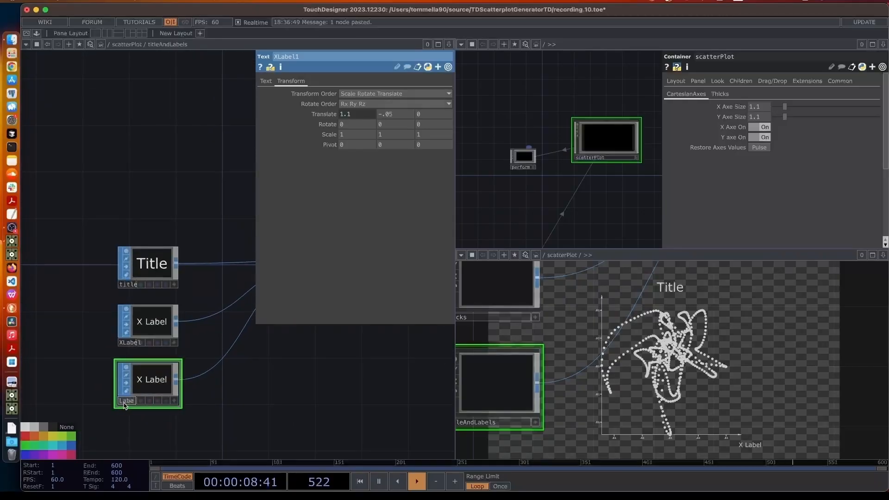
type("l")
key("Return")
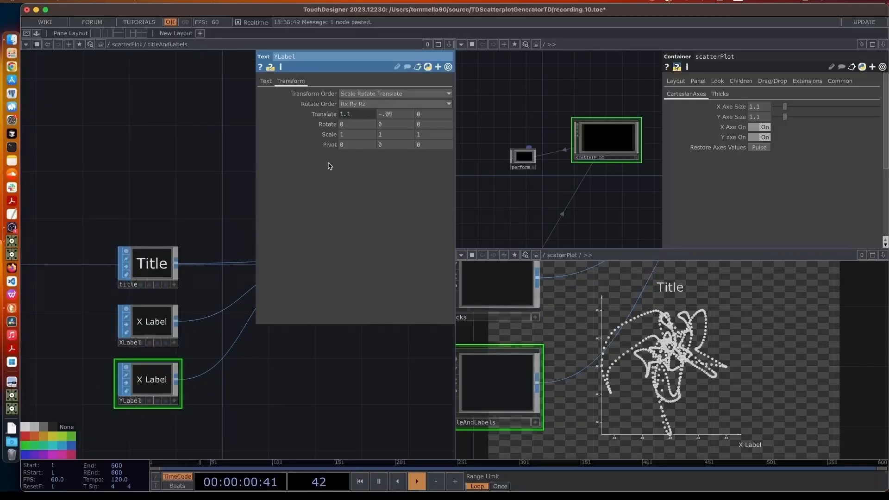
Reset YLabel's Translate X to 0, reference Y Axe Size in ty, and set Rotate Z to 90
left_click(347, 114)
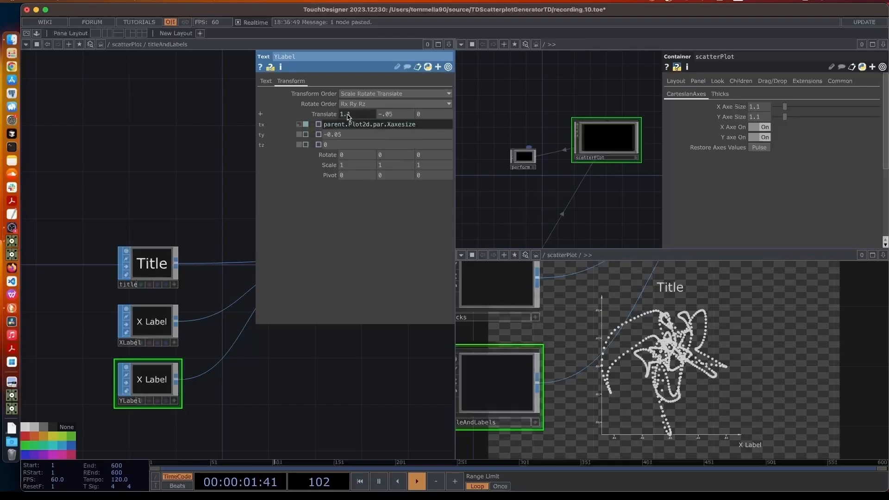
left_click(389, 125)
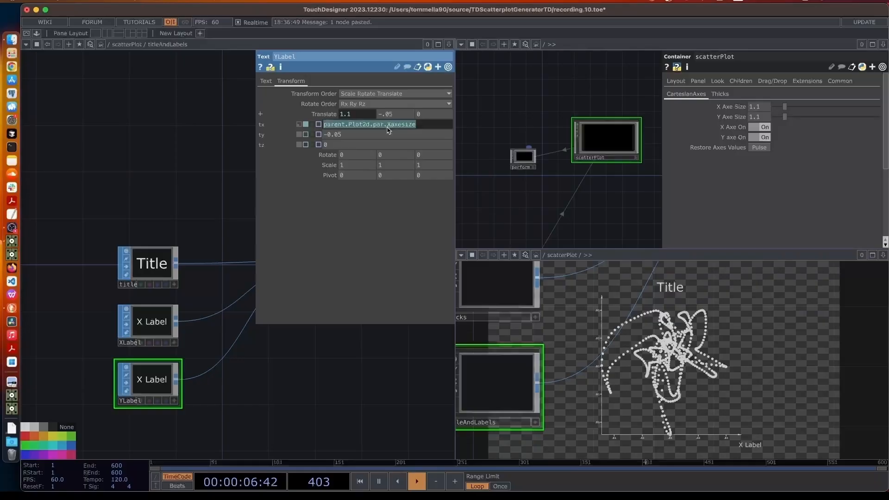
left_click(387, 125)
left_click(299, 125)
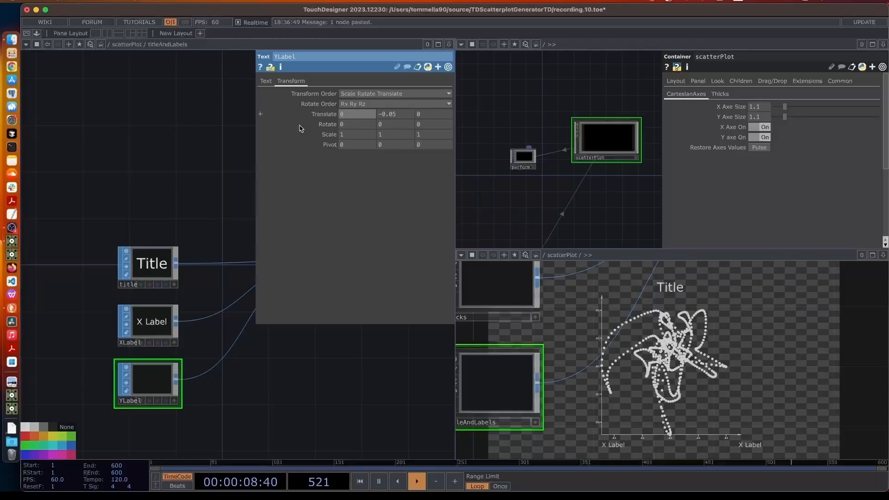
left_click(334, 114)
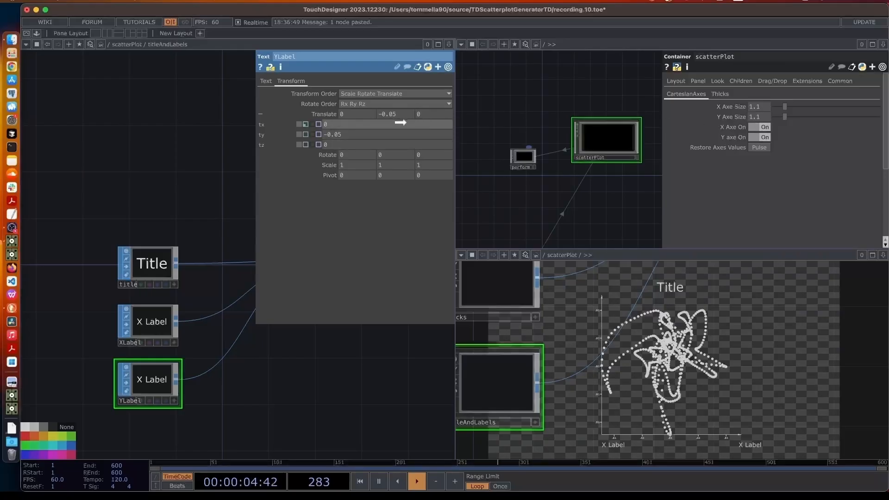
left_click_drag(328, 133, 330, 134)
left_click(339, 135)
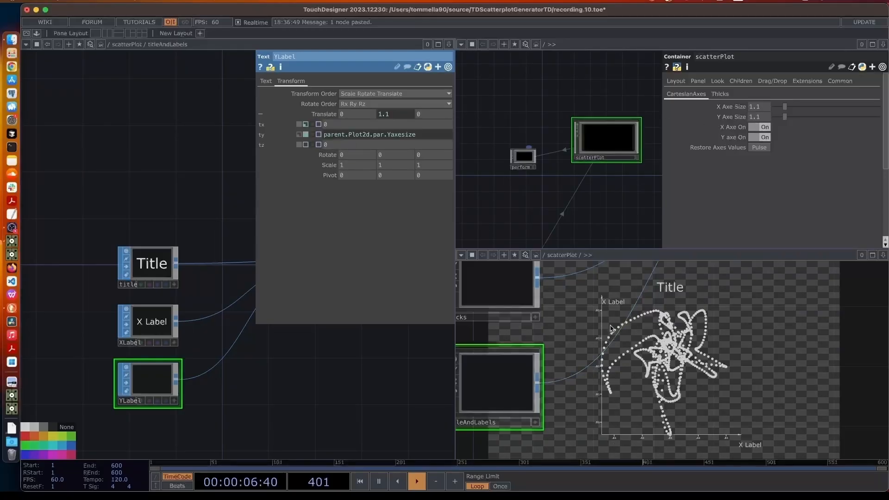
left_click(333, 115)
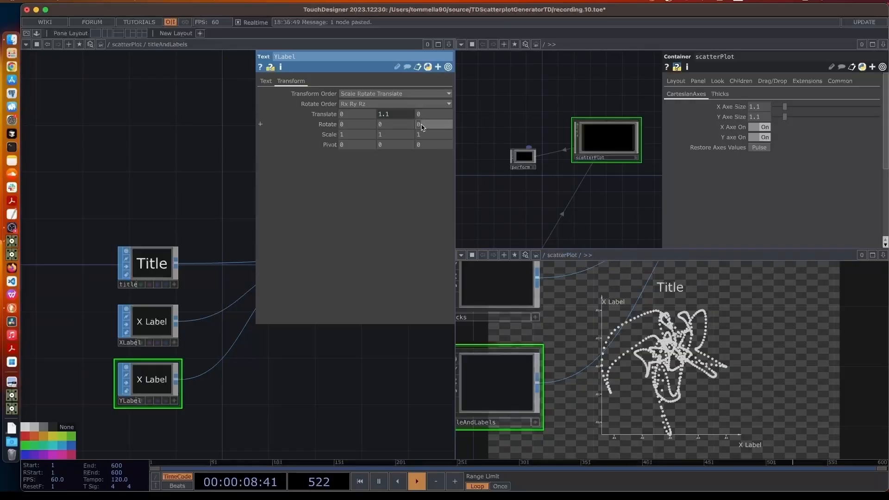
type("90")
key("Return")
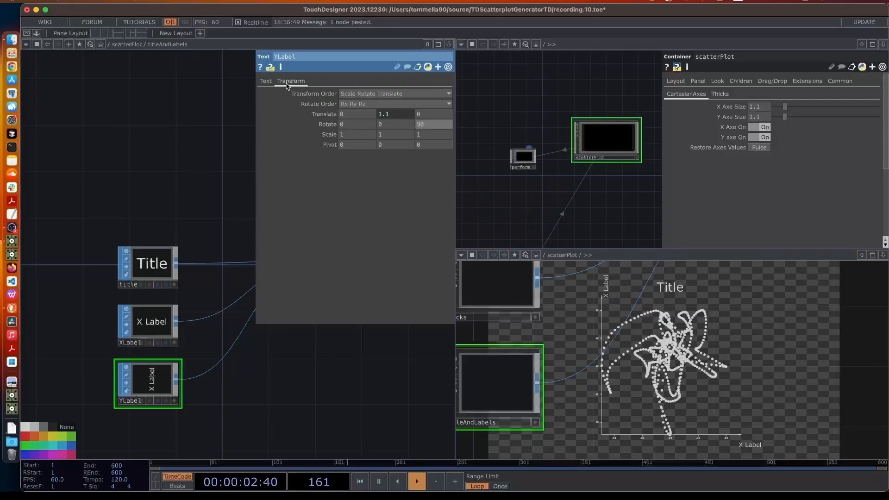
Bottom-align the Y label text and shift it left to Translate X -0.03
left_click(266, 81)
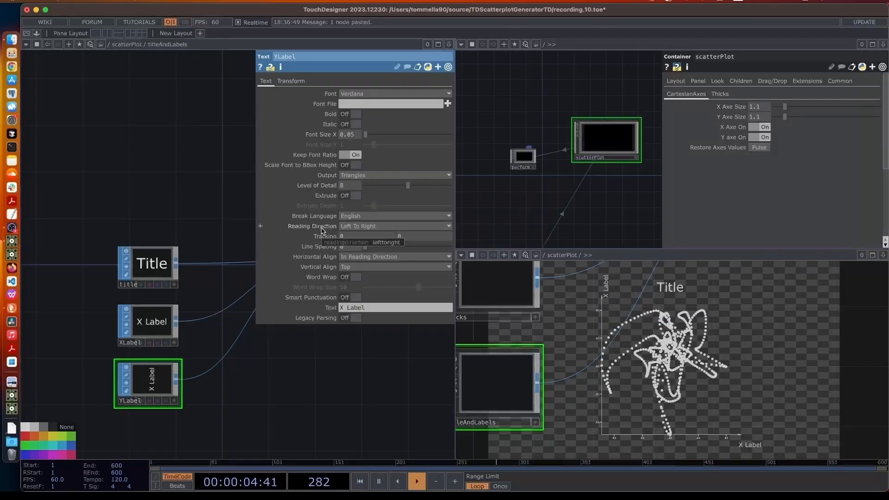
left_click(351, 267)
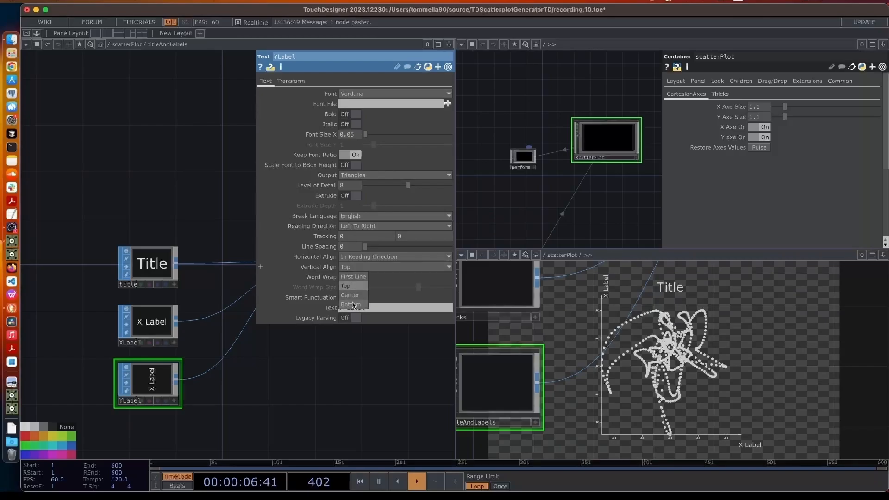
left_click(351, 304)
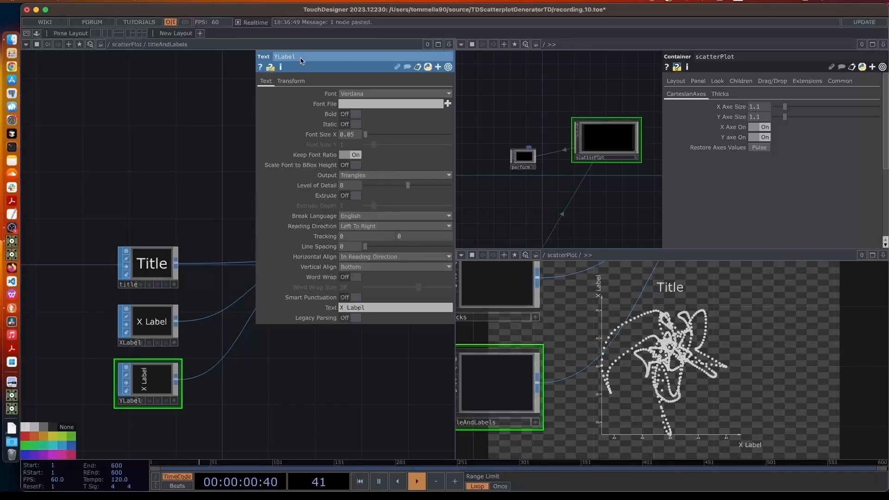
left_click(297, 81)
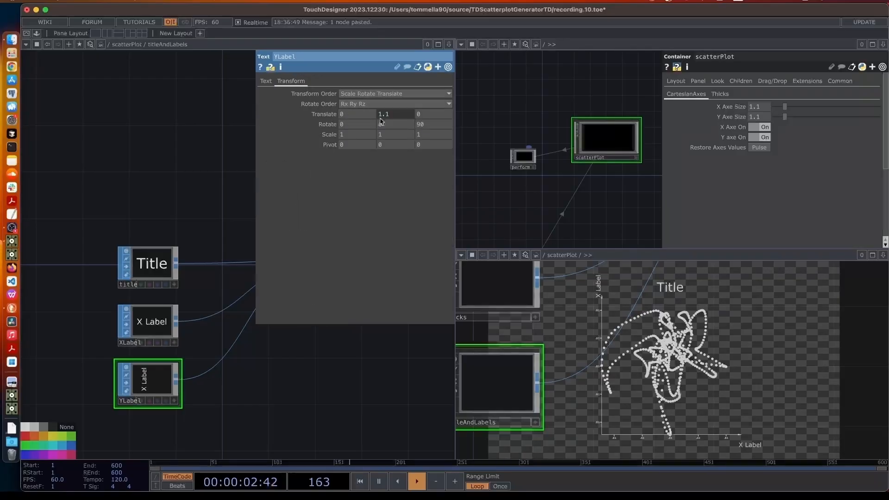
middle_click(362, 114)
middle_click_drag(362, 115, 355, 96)
Change the label's text from X Label to 'Y Label'
left_click(267, 81)
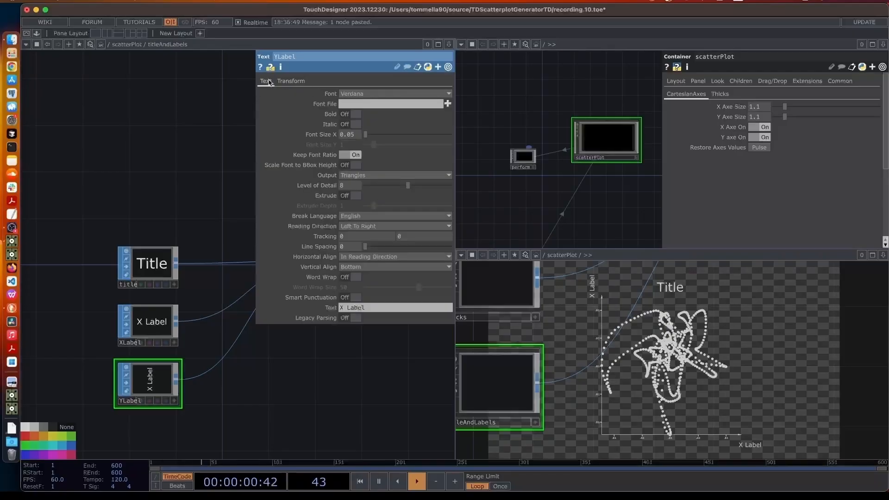
left_click_drag(345, 309, 334, 309)
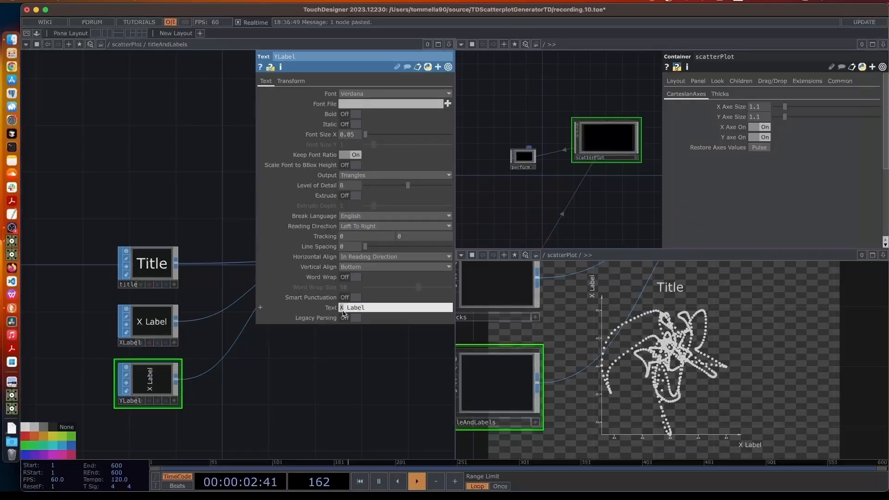
type("Y")
key("Return")
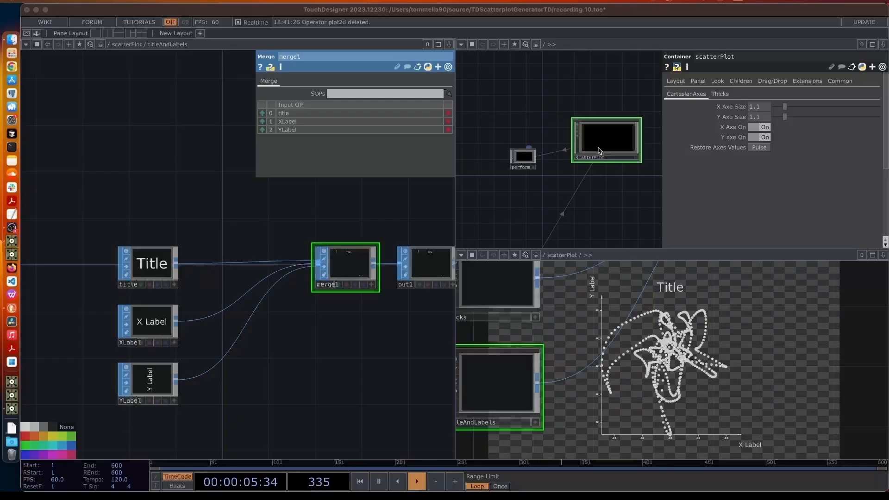
Add a 'TitleAndLabels' custom page via Customize Component, then select the Title, XLabel and YLabel nodes
left_click(620, 141)
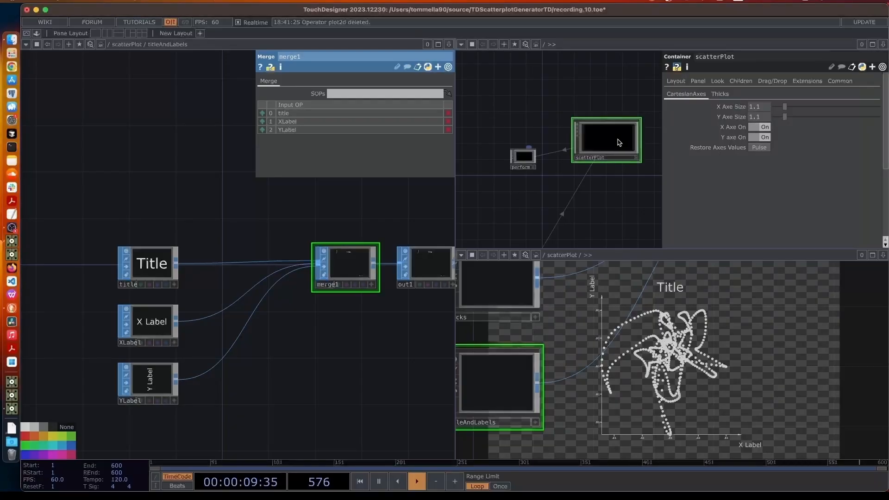
right_click(620, 143)
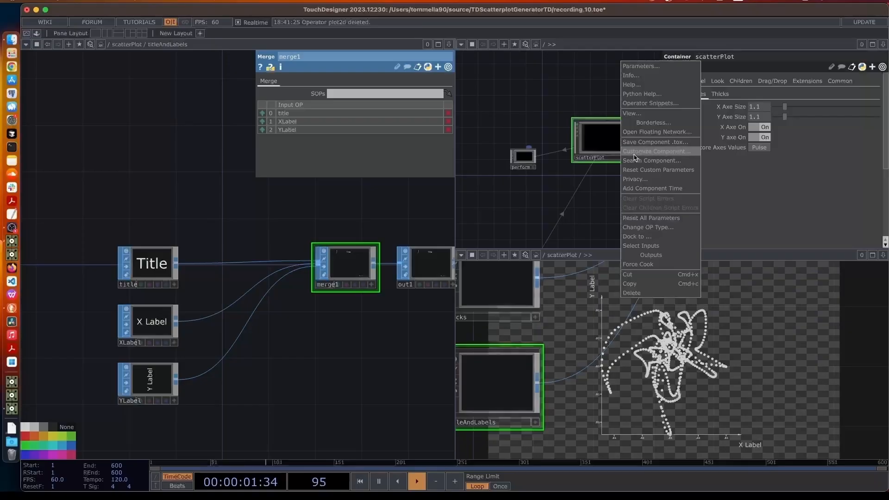
left_click(634, 155)
left_click_drag(637, 13, 431, 75)
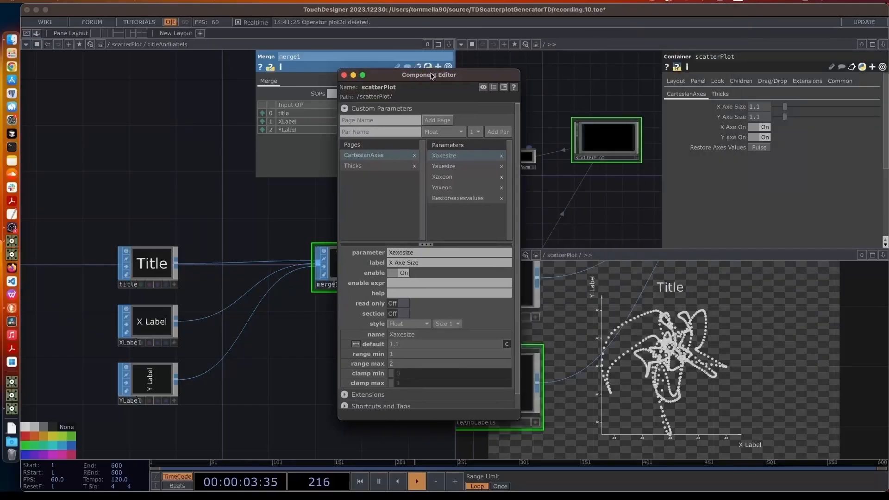
left_click(401, 121)
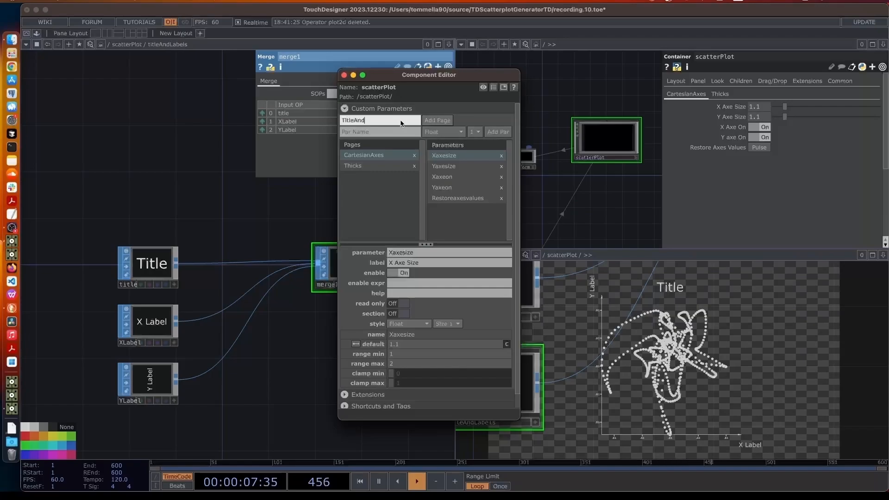
type("TitleAndLabels")
left_click(431, 121)
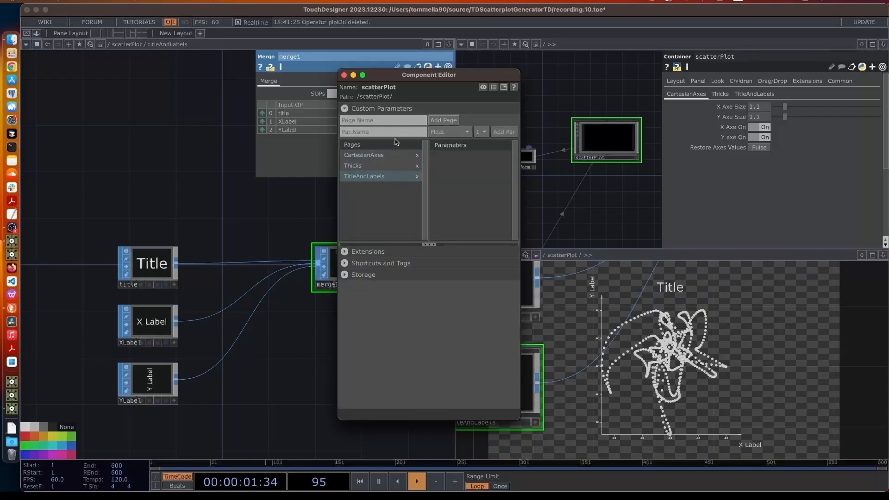
left_click_drag(204, 198, 114, 401)
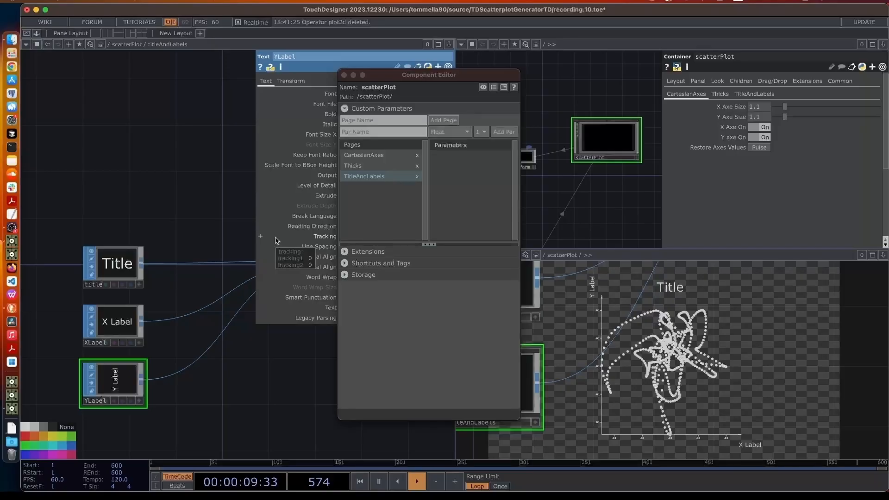
Insert transform1 on the Title node's output wire
right_click(207, 261)
left_click(217, 256)
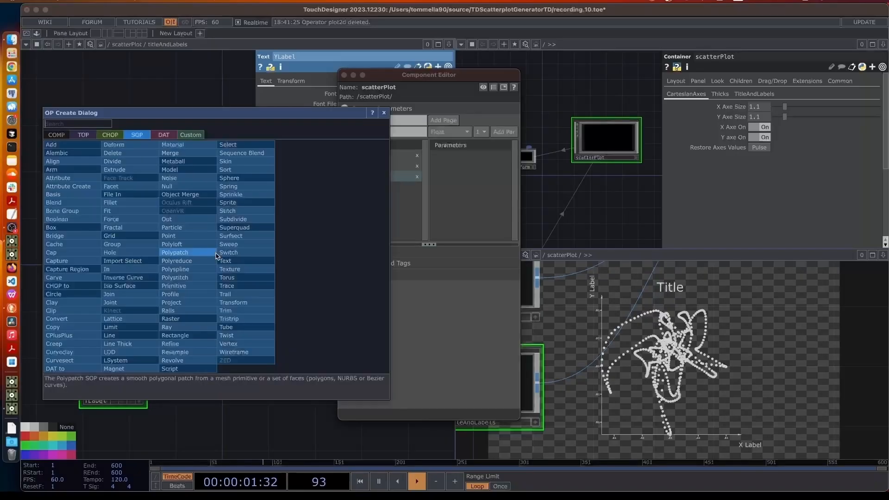
type("tra")
left_click(240, 302)
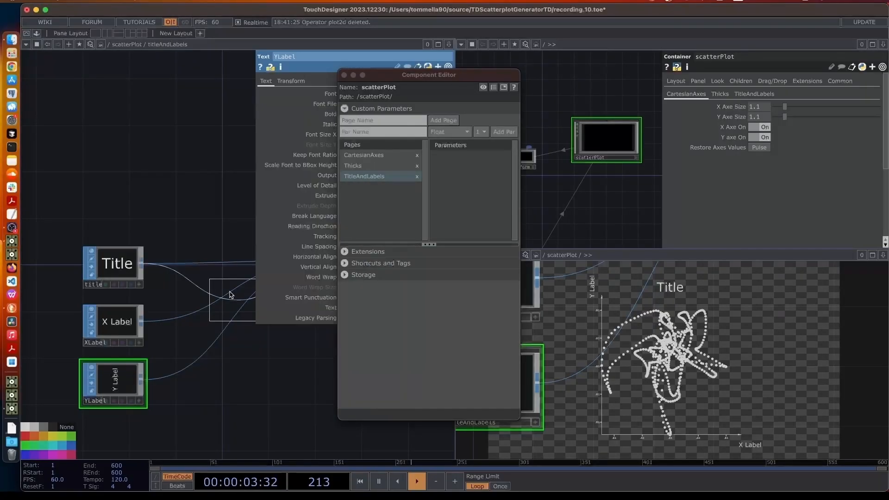
left_click(198, 270)
Insert transform2 on the XLabel node's output wire
right_click(196, 315)
left_click(218, 303)
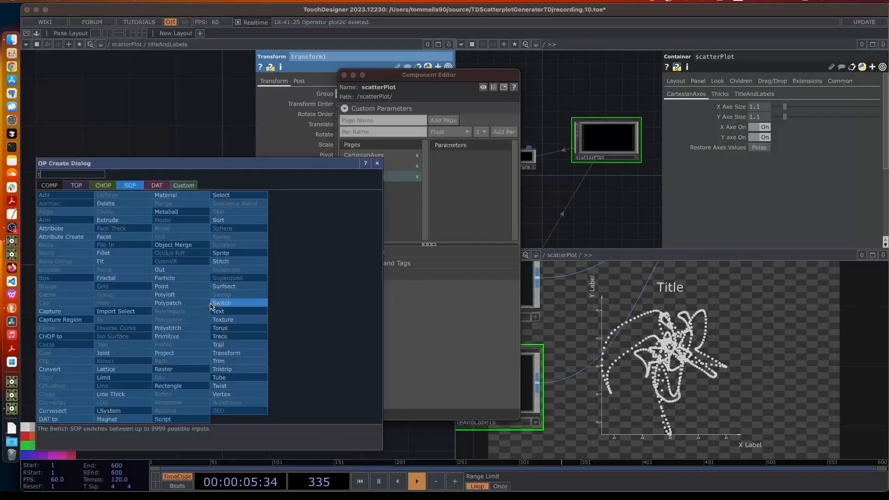
type("tr")
left_click(229, 353)
left_click(197, 324)
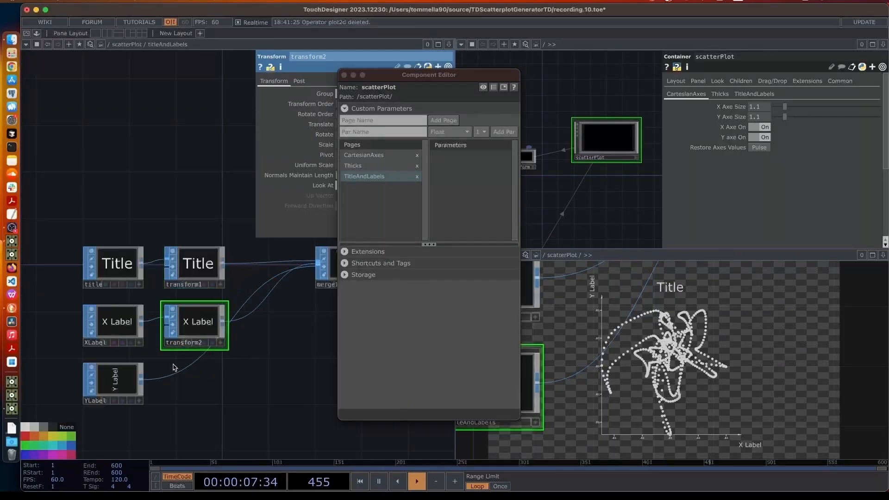
Insert transform3 on the YLabel node's output wire, ahead of merge1
right_click(181, 374)
left_click(191, 363)
type("tra")
left_click(214, 393)
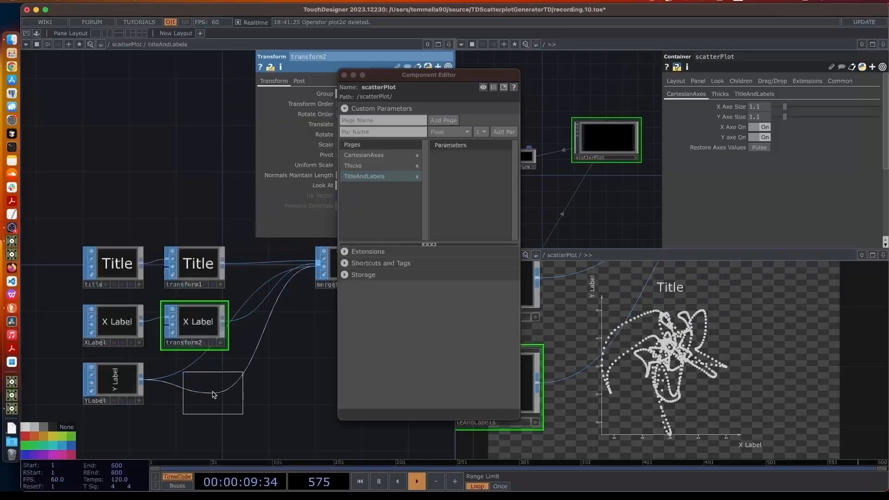
left_click(193, 387)
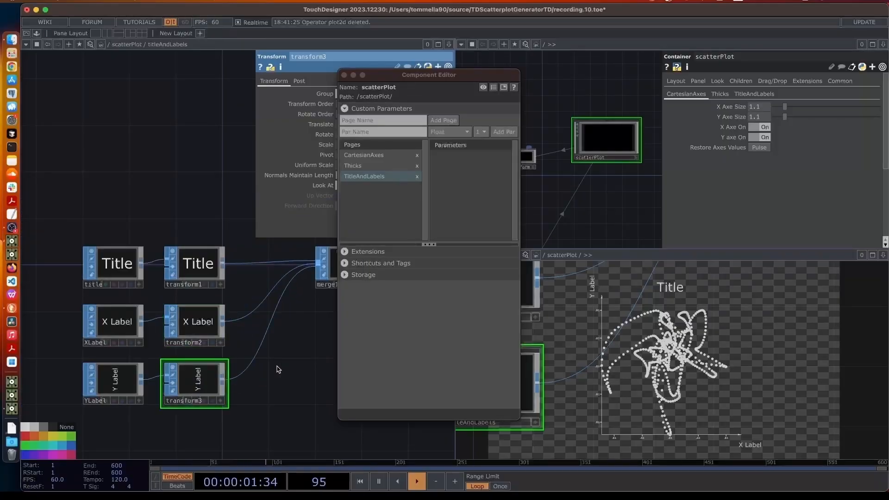
left_click_drag(452, 76, 689, 131)
Add a Toggle parameter named 'Title On' to the TitleAndLabels page
left_click(631, 187)
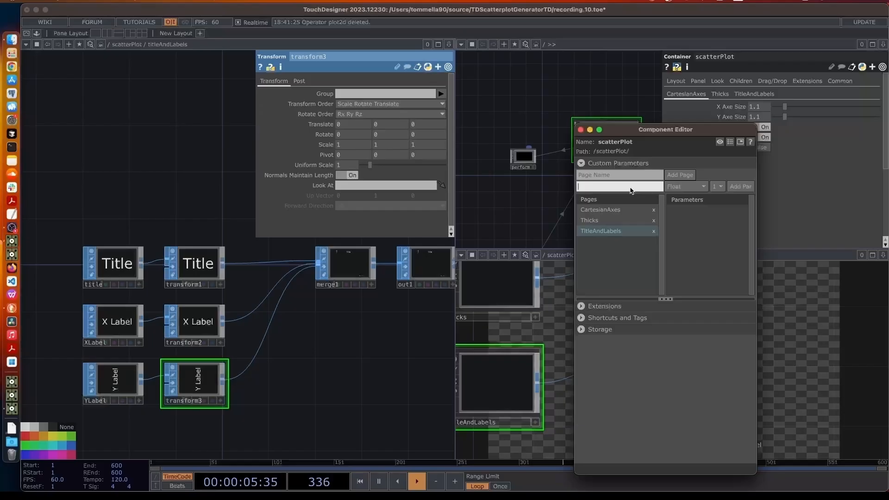
left_click(675, 187)
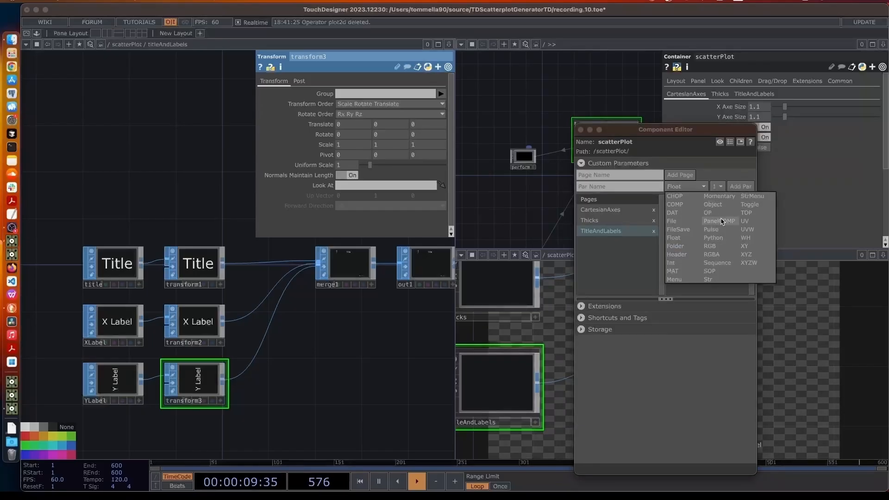
left_click(747, 206)
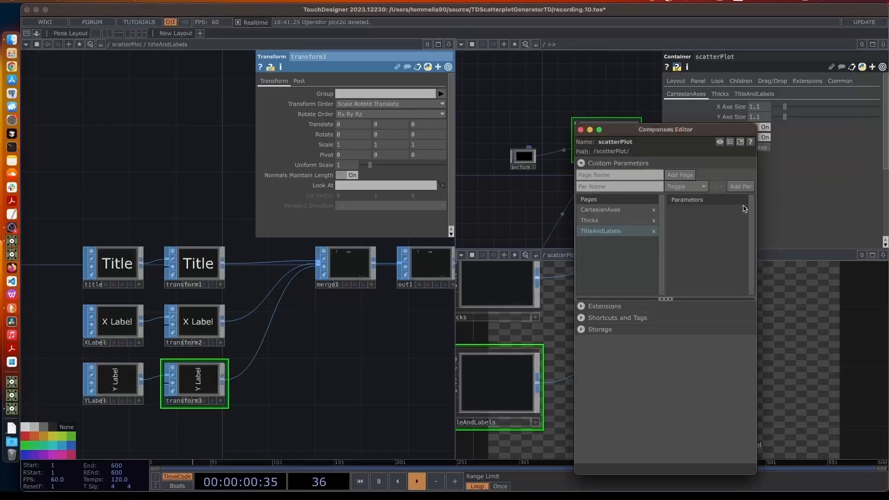
left_click(661, 188)
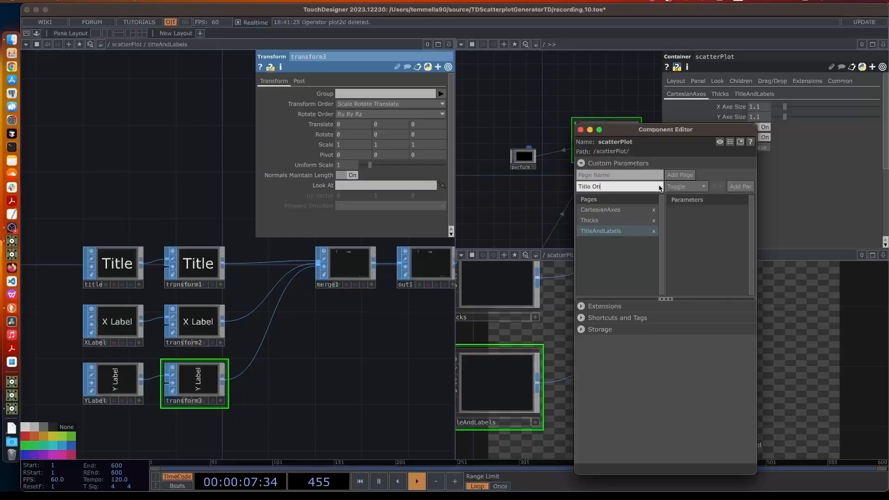
type("Title On")
key("Return")
Add two more toggles named 'X Label On' and 'Y Label On'
left_click(630, 187)
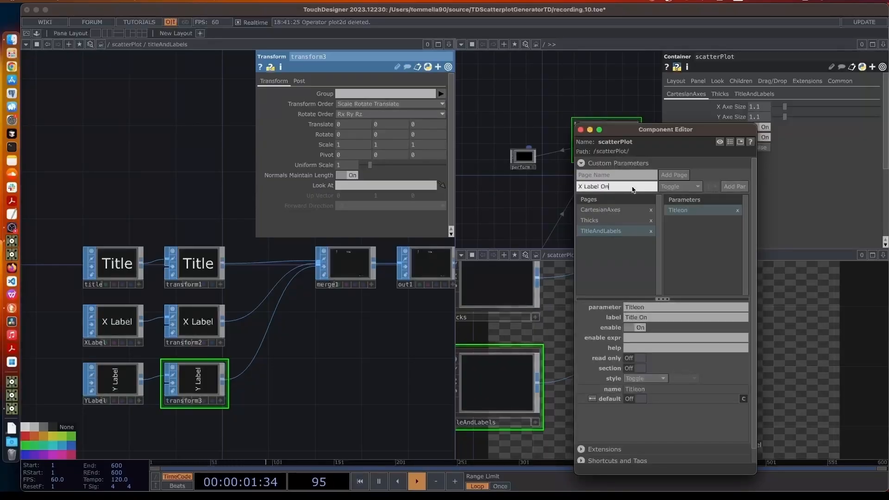
type("X Label On")
key("Return")
left_click(624, 192)
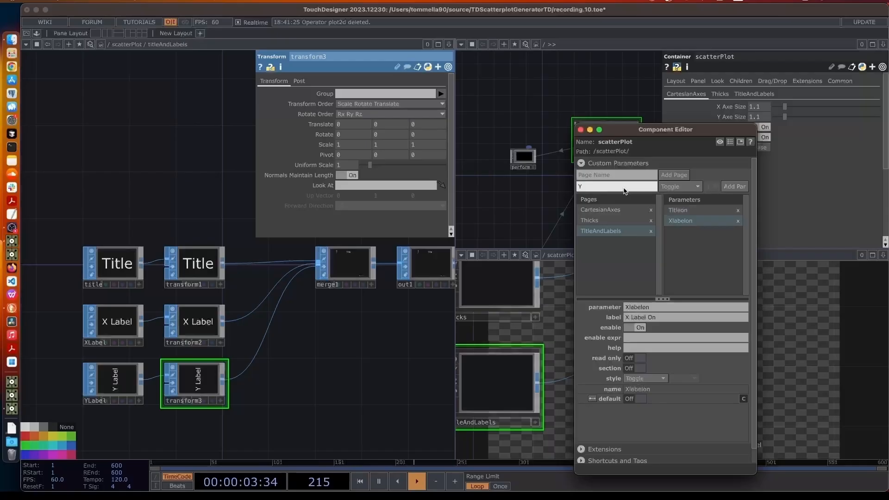
type("Y Label On")
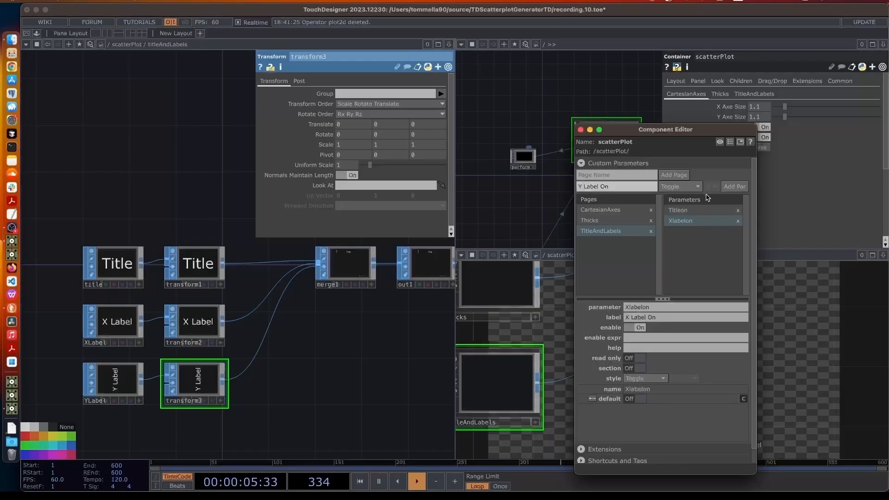
left_click(735, 187)
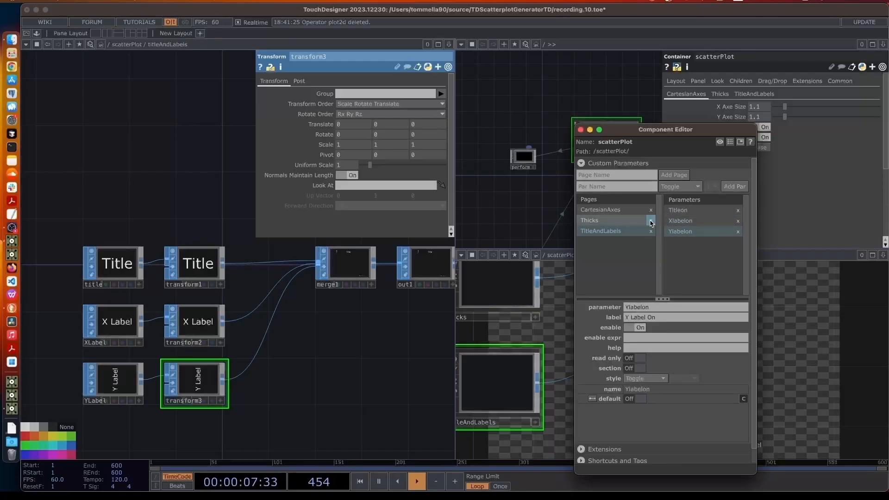
Reference the Title On toggle in transform1's Uniform Scale
left_click_drag(674, 131, 695, 276)
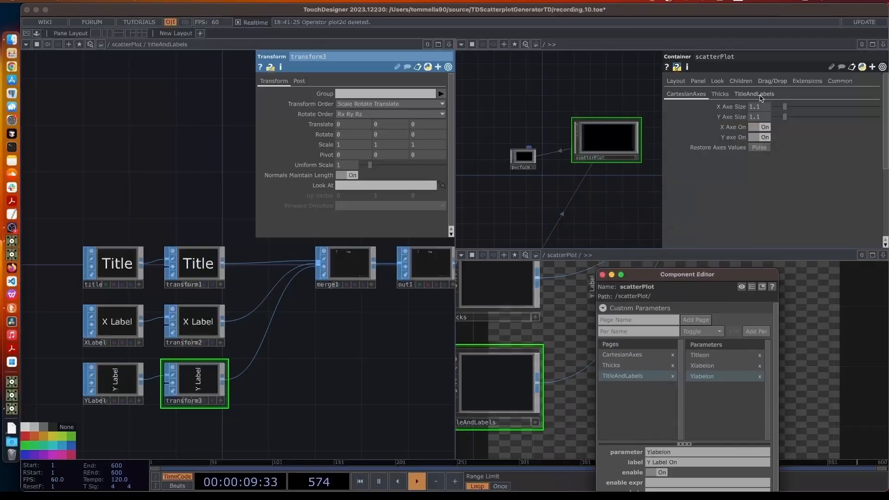
left_click(760, 95)
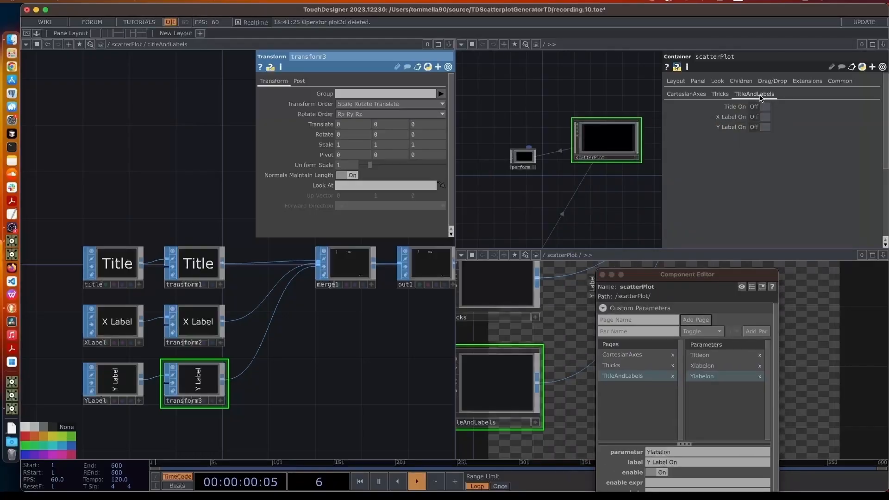
left_click(189, 265)
scroll(198, 292, "up", 2)
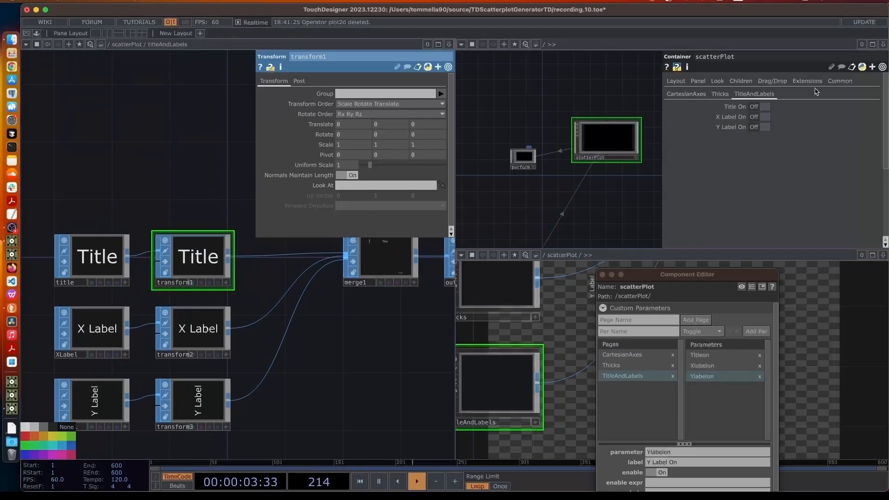
left_click_drag(672, 113, 322, 164)
left_click(325, 162)
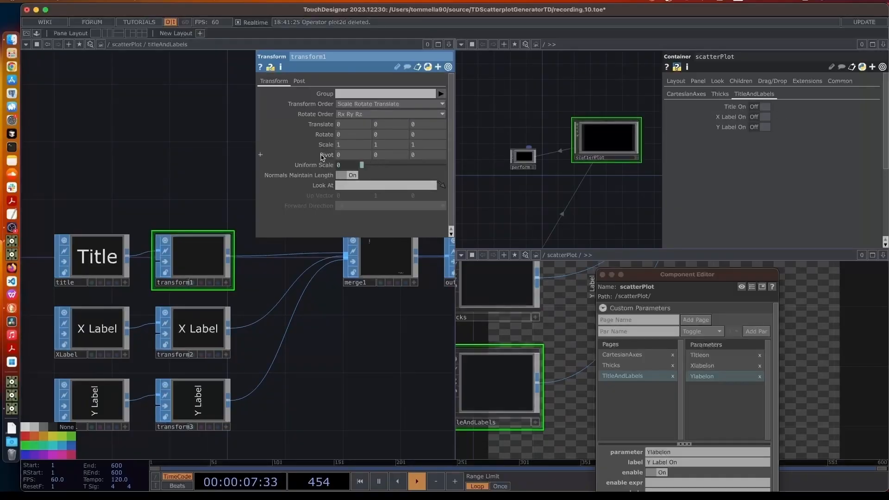
Bind transform2's Uniform Scale to the X Label On toggle
left_click(213, 320)
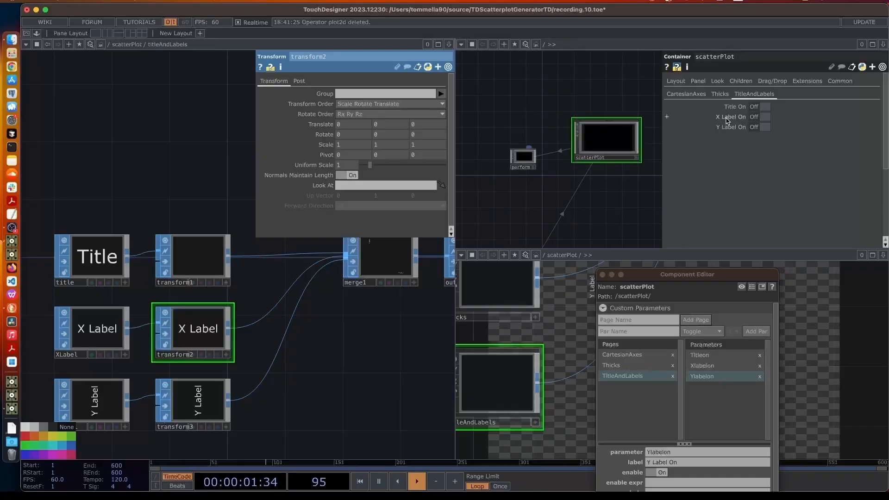
key("p")
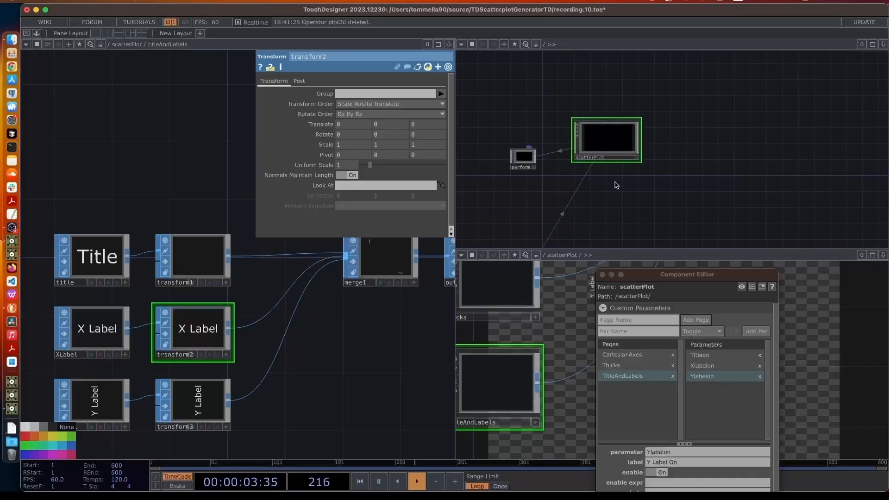
key("p")
left_click_drag(742, 277, 700, 338)
left_click(631, 150)
left_click_drag(727, 131, 323, 168)
left_click(323, 169)
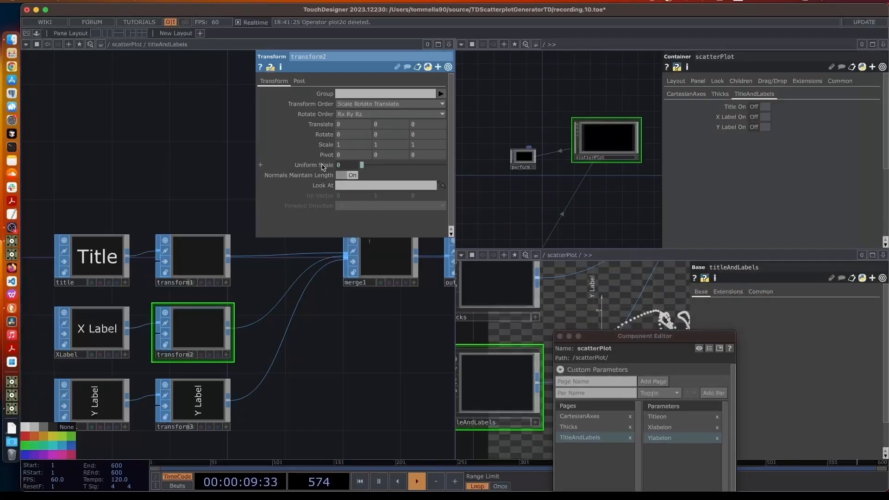
Bind transform3's Uniform Scale to Y Label On and switch all three toggles On
left_click(188, 401)
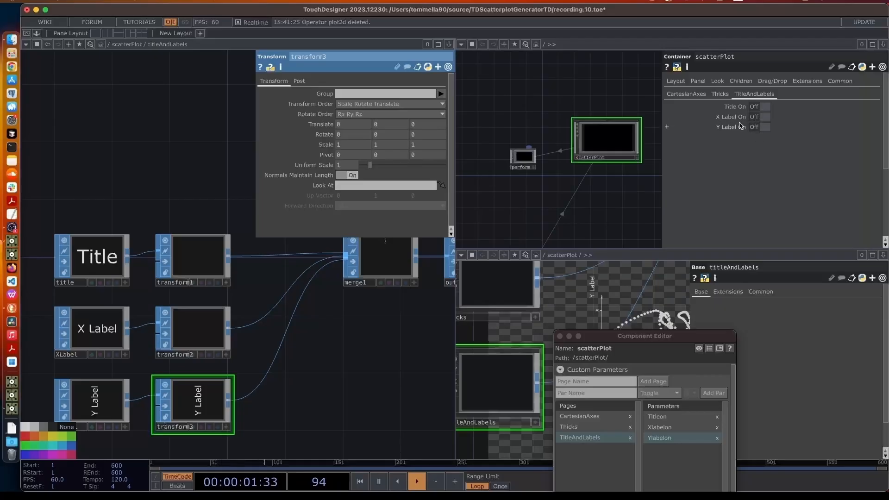
left_click_drag(425, 137, 319, 165)
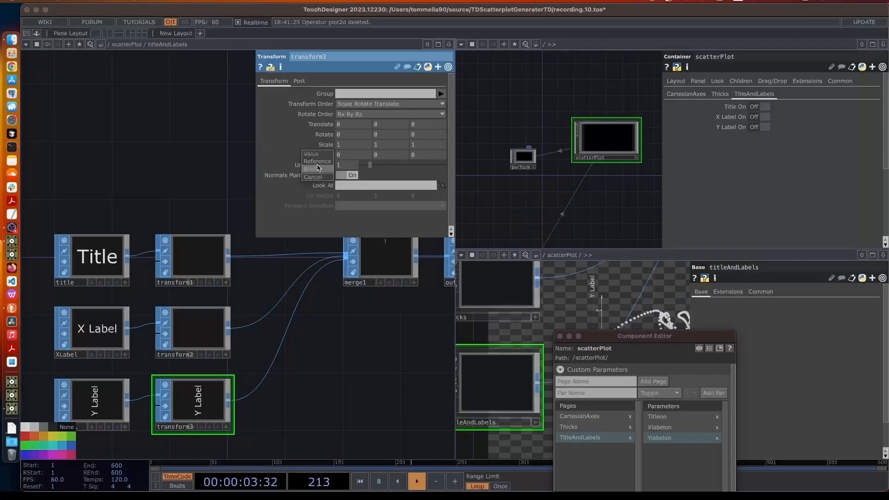
left_click(324, 173)
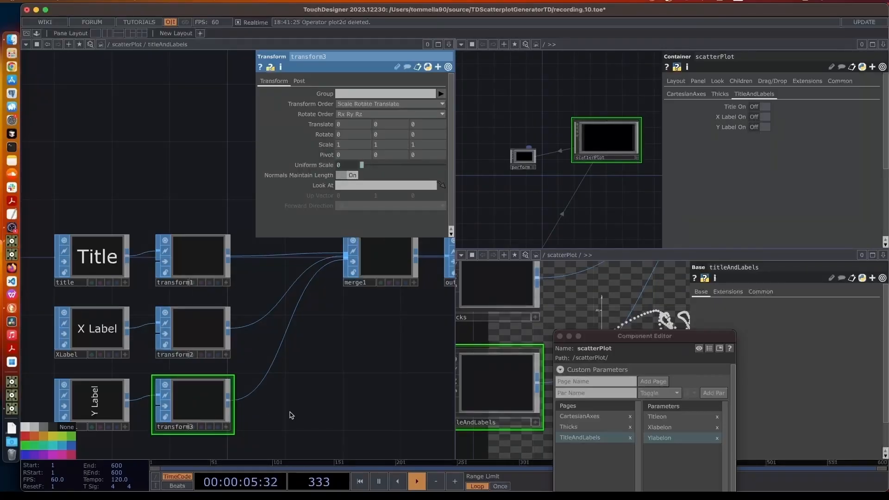
left_click_drag(765, 109, 764, 127)
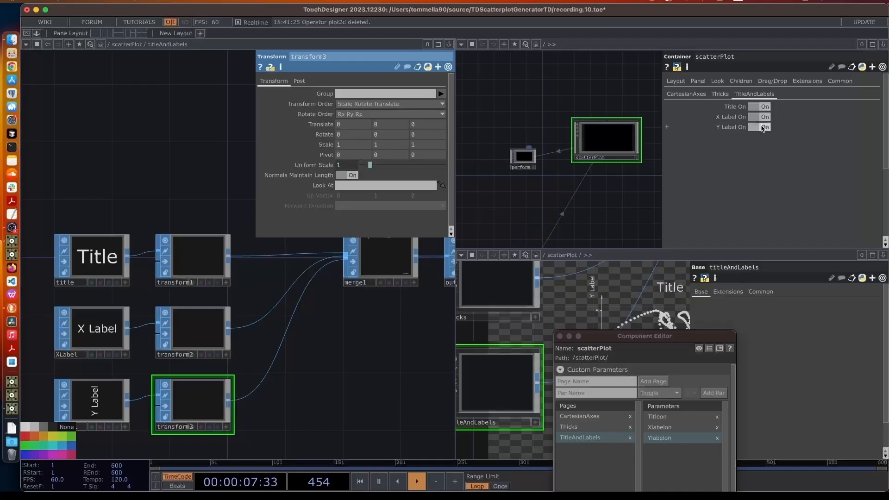
left_click_drag(633, 337, 402, 57)
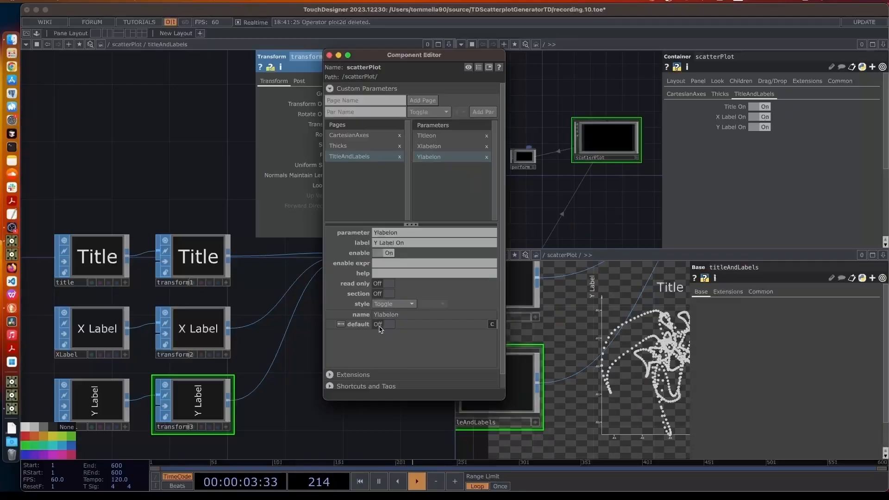
Review the Xlabelon and Titleon settings, give Titleon a default of On, and move the editor aside
left_click(434, 148)
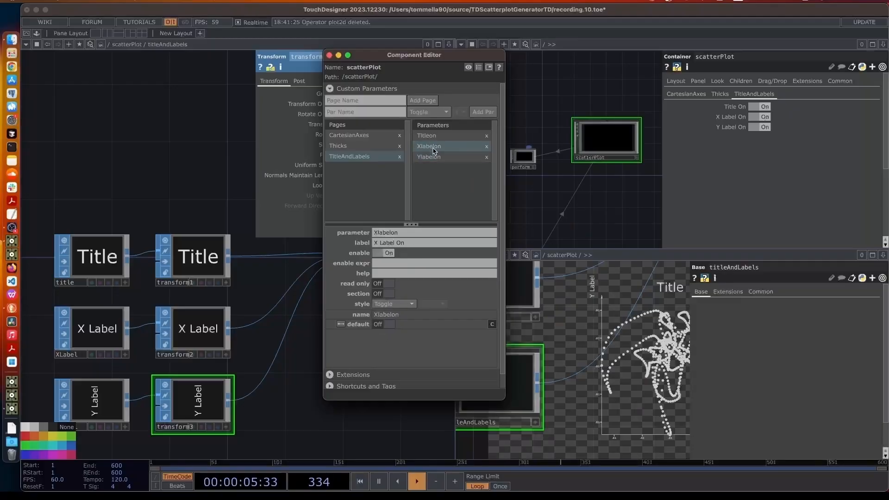
left_click(429, 135)
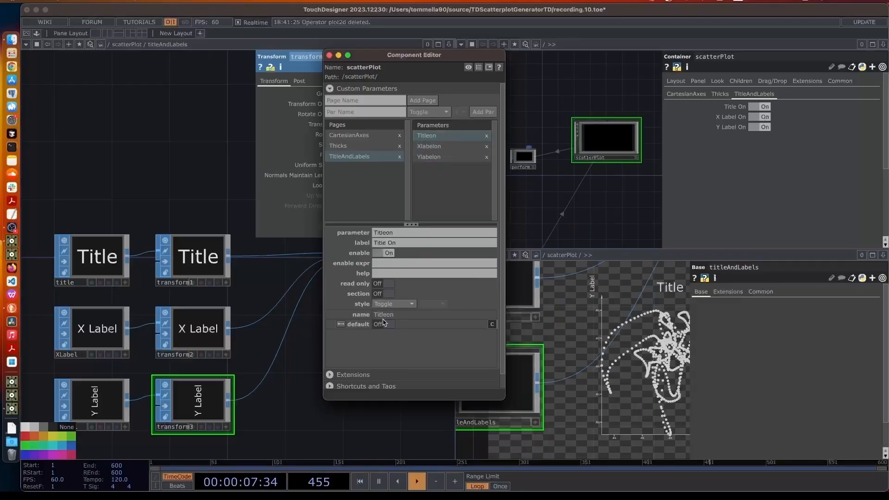
left_click_drag(391, 56, 570, 83)
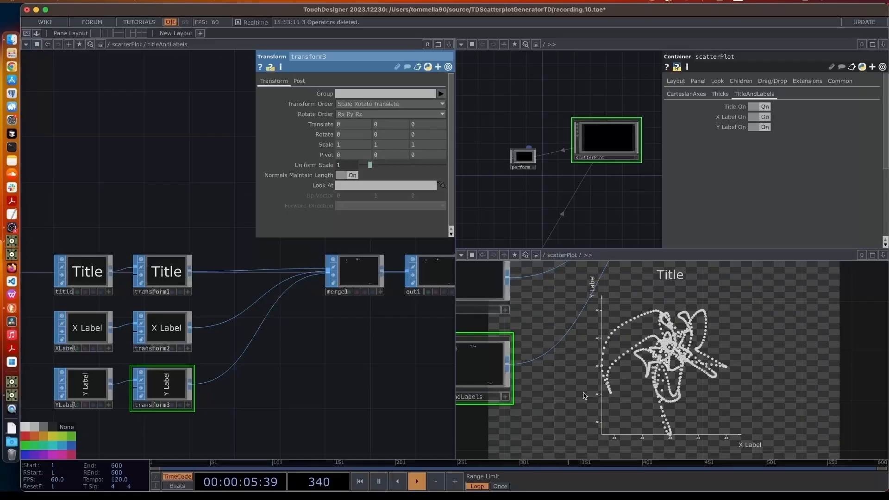
Insert transform4 after transform1 on the title wire into merge1
right_click(228, 274)
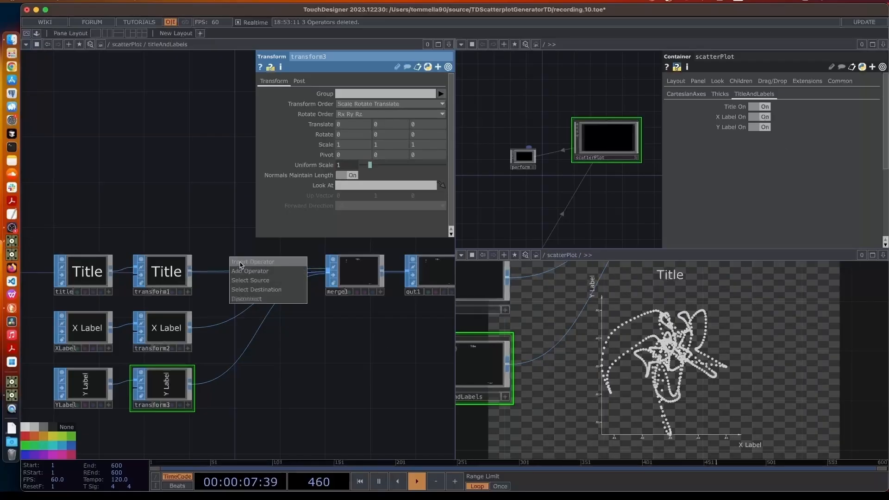
left_click(240, 265)
type("tra")
left_click(271, 310)
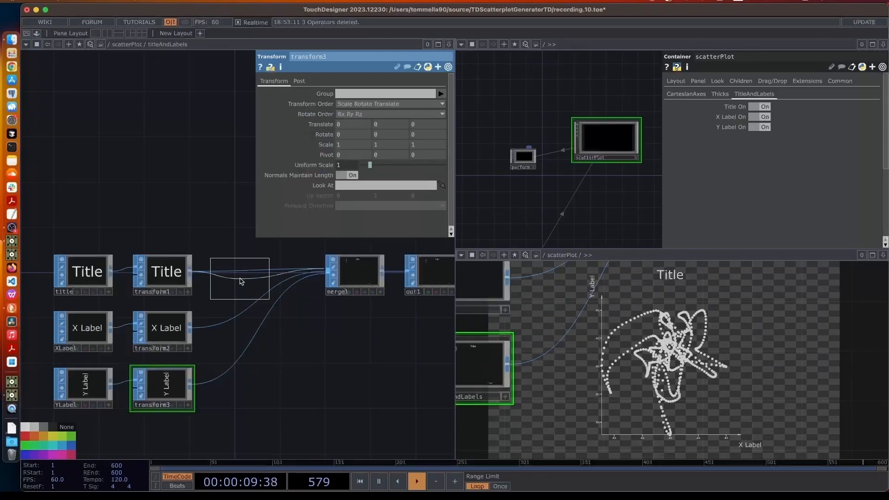
left_click(241, 281)
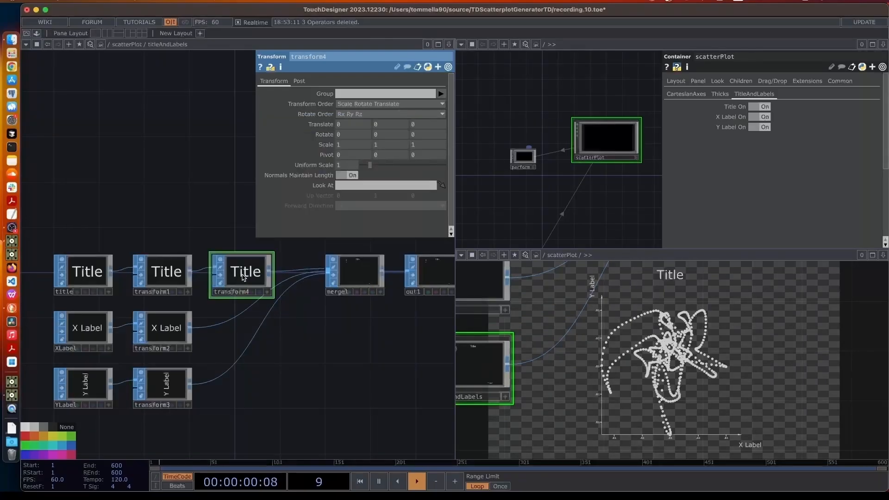
Insert transform5 on the X label wire into merge1
right_click(238, 317)
left_click(248, 307)
type("tra")
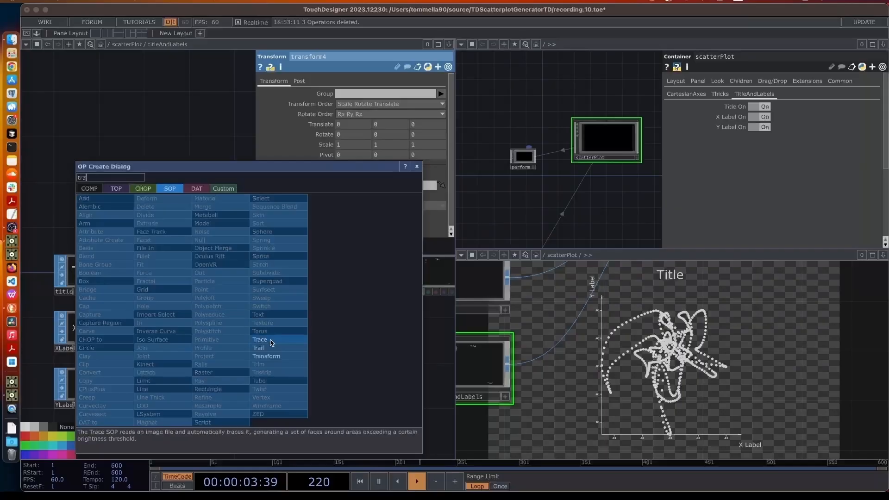
left_click(268, 356)
left_click(241, 332)
Insert transform6 on the Y label wire into merge1
right_click(231, 369)
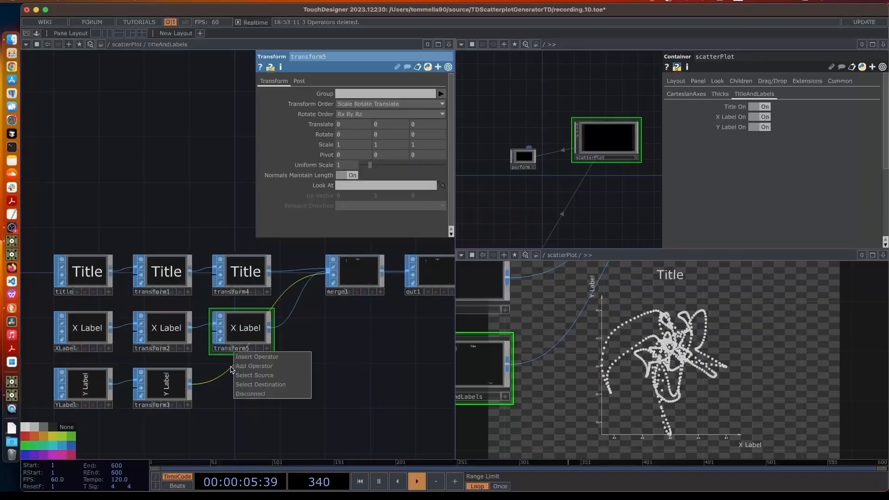
left_click(257, 357)
left_click(258, 393)
left_click(241, 389)
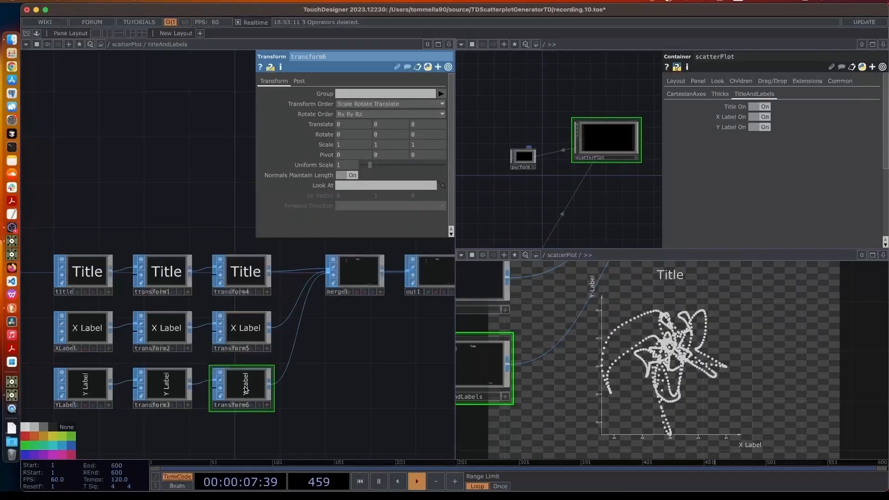
left_click(91, 284)
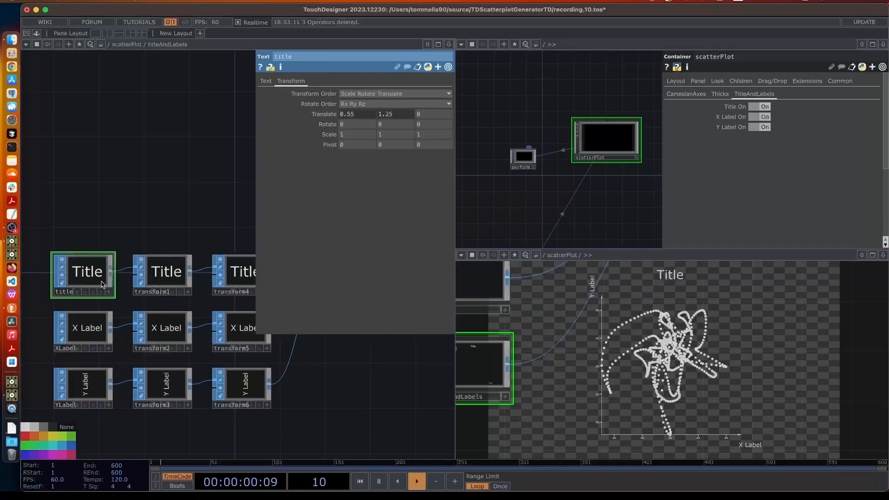
Delete '+.15' from the title's Translate Y expression so it sits at 1.1
left_click(392, 113)
left_click_drag(423, 135, 439, 138)
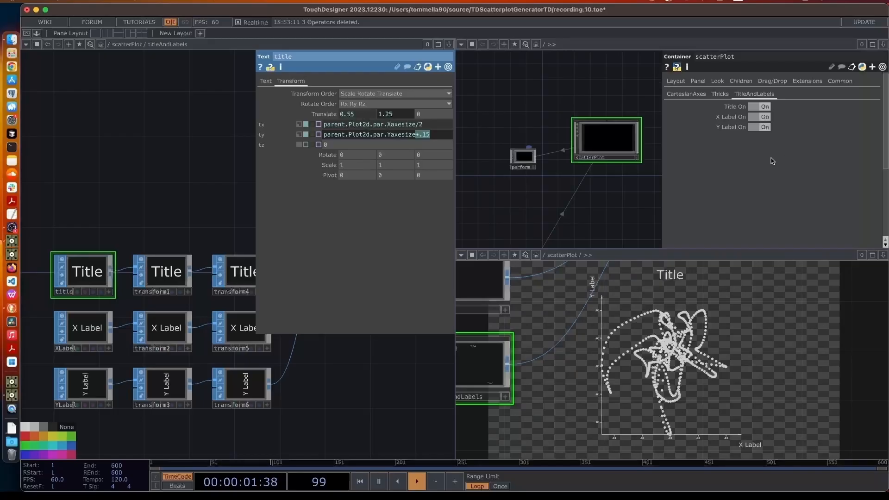
key("BackSpace")
left_click(209, 183)
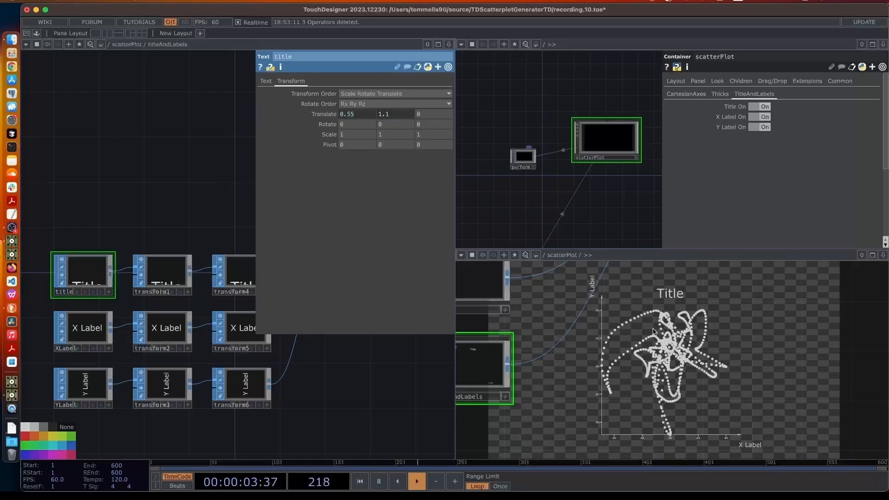
right_click(607, 145)
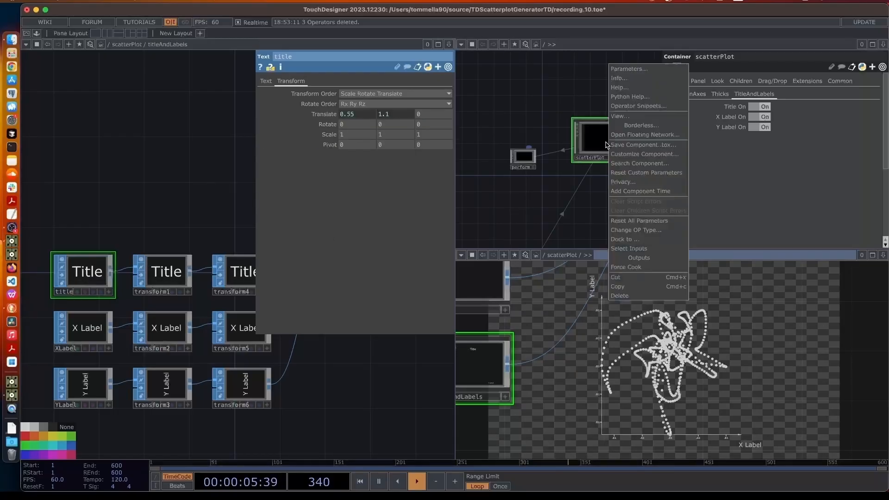
Add a Float parameter 'Y Title Position' to scatterPlot's TitleAndLabels page
left_click(630, 154)
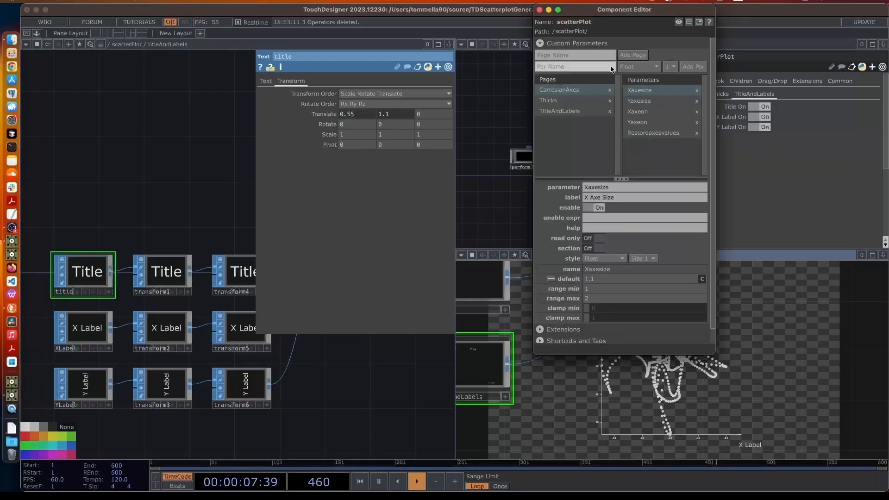
left_click(563, 113)
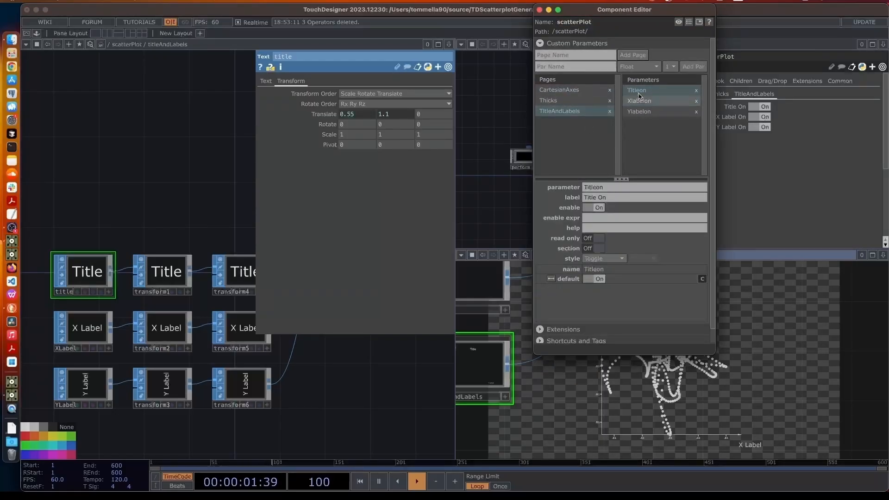
left_click(585, 67)
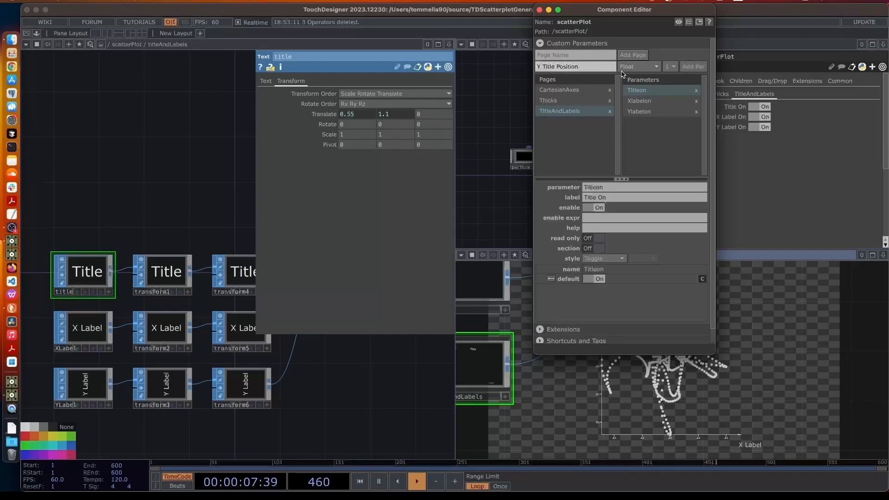
left_click(687, 67)
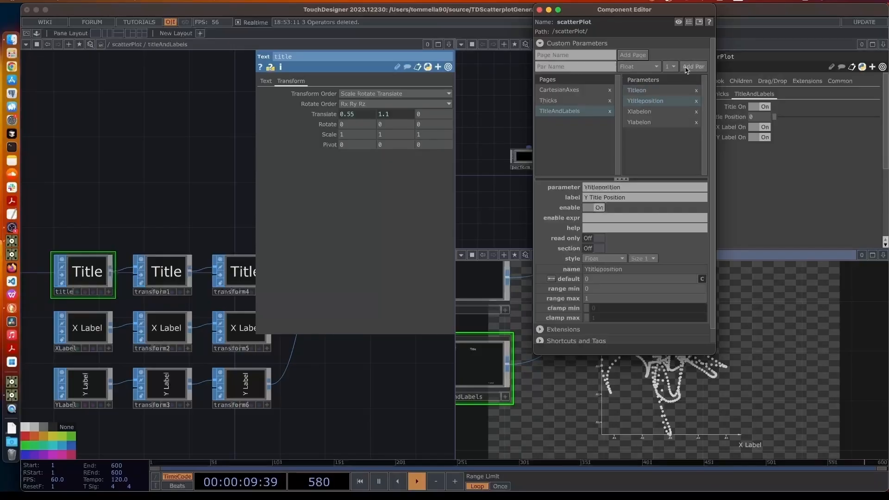
left_click_drag(634, 16, 574, 228)
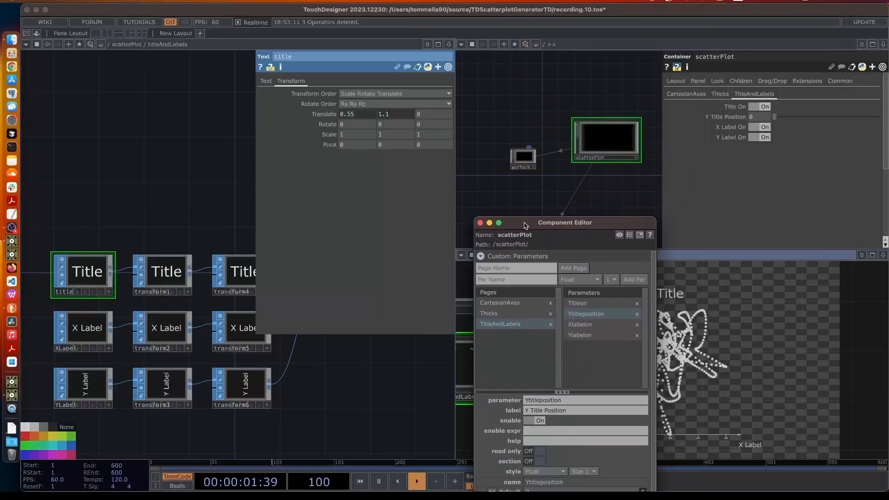
left_click(234, 283)
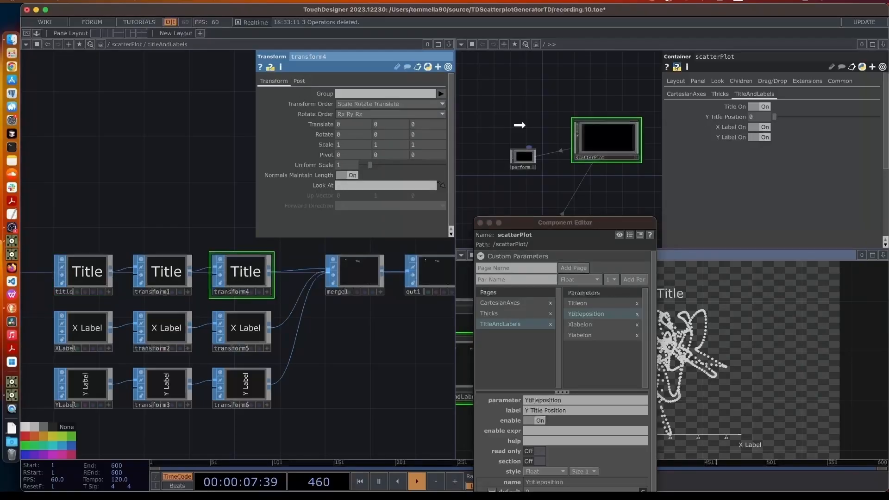
Reference Y Title Position in transform4's Translate Y and drag the slider to test it
left_click_drag(386, 125, 385, 125)
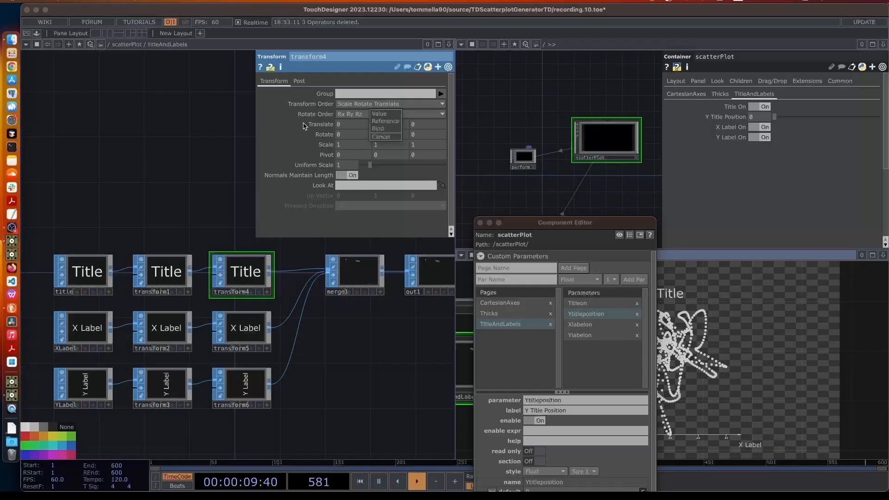
left_click(380, 123)
left_click(381, 126)
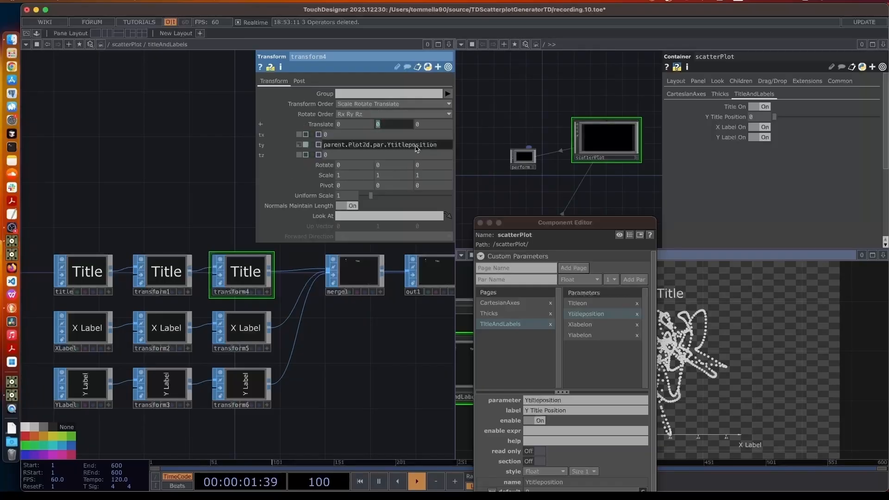
left_click_drag(607, 225, 449, 279)
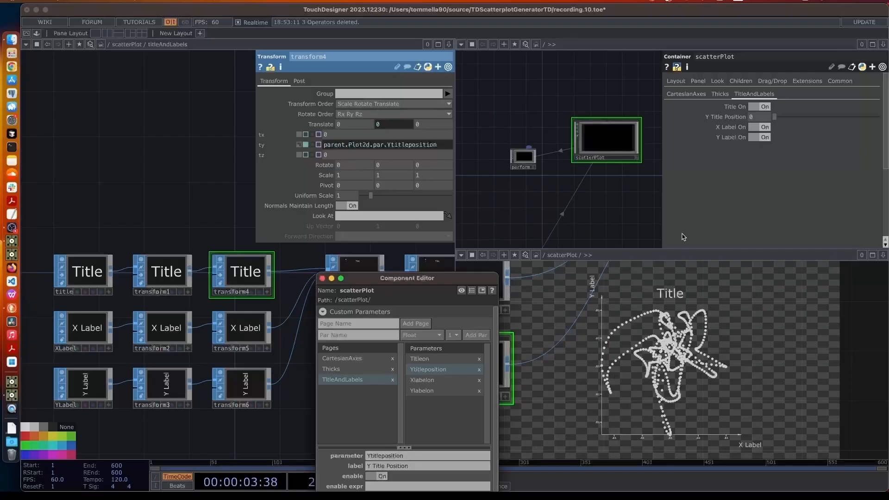
left_click_drag(774, 117, 752, 123)
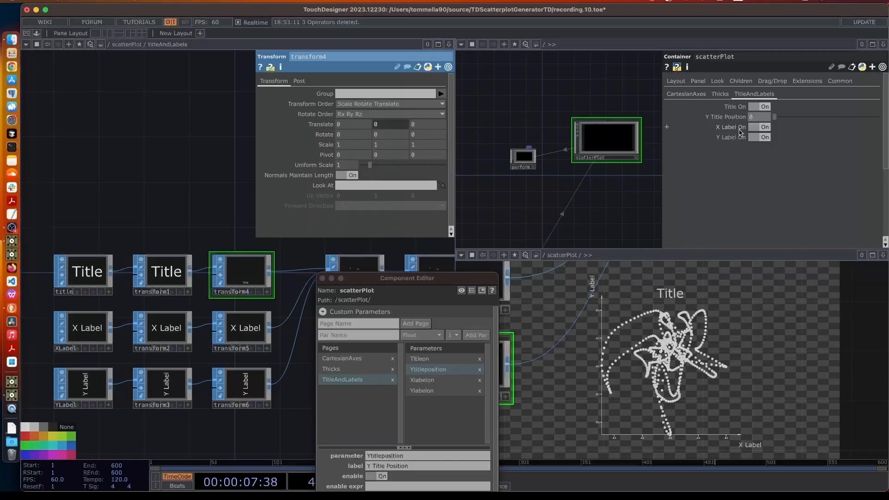
left_click_drag(452, 280, 506, 103)
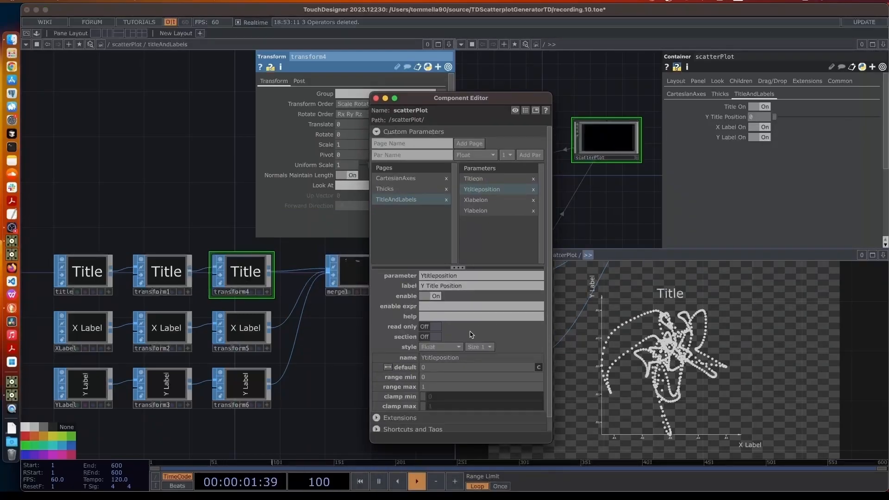
Give Y Title Position a -0.5 range minimum and test the slider
left_click(434, 378)
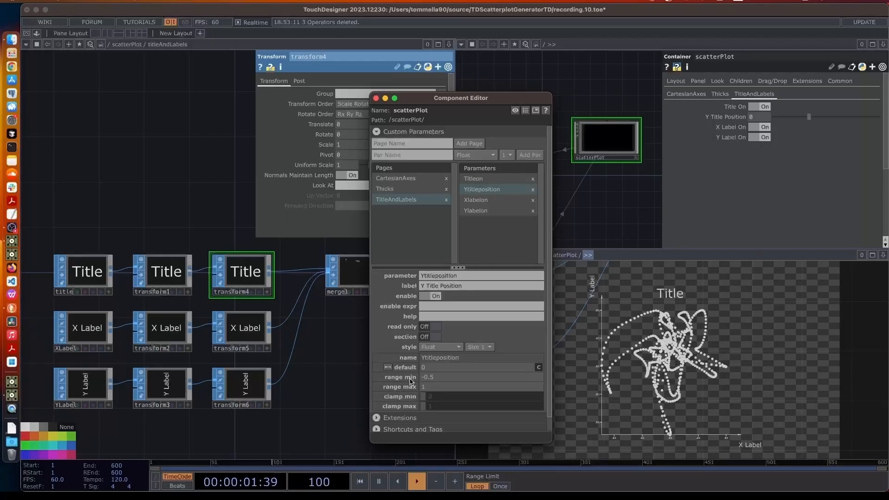
key("Return")
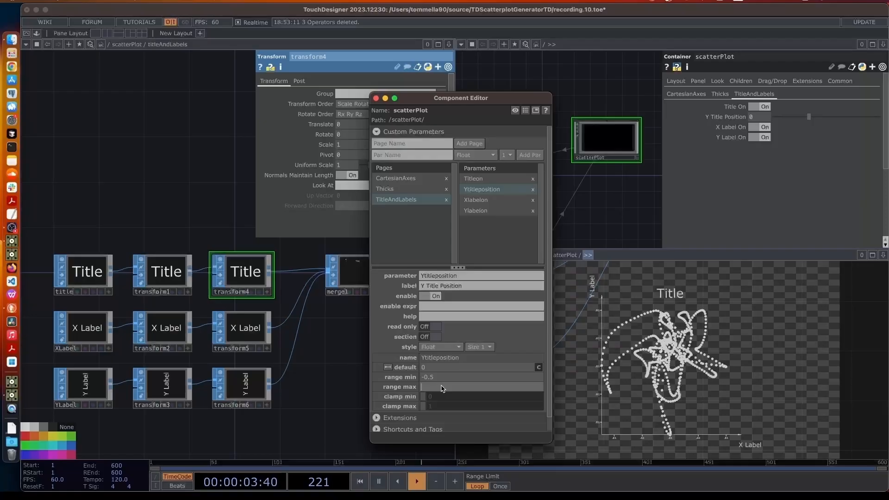
key("Return")
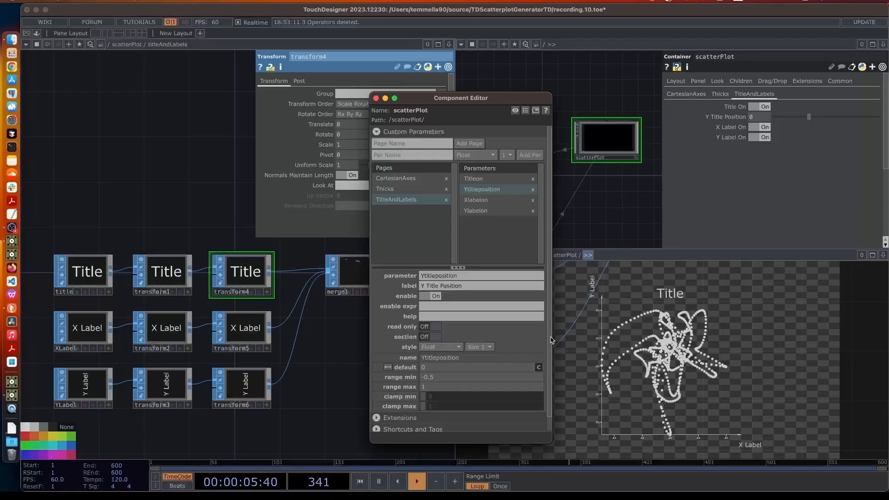
left_click_drag(810, 117, 752, 126)
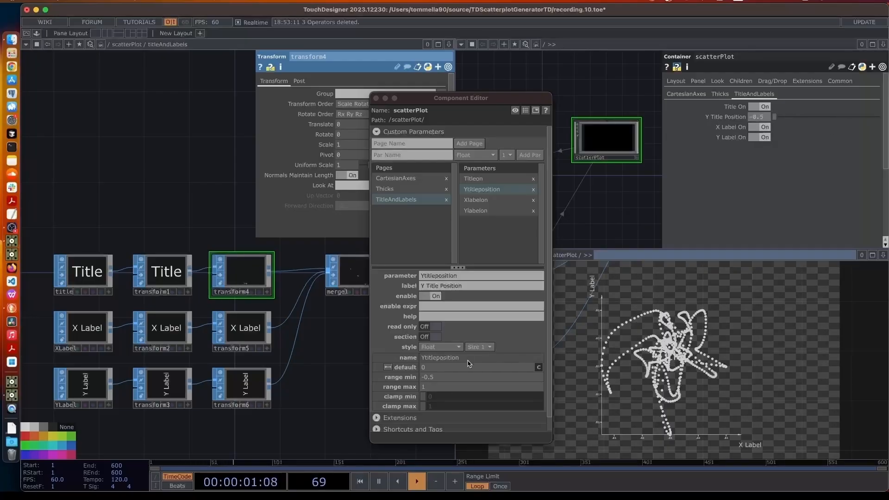
Change Y Title Position's range to -1 to 0.5, test it, then reset it to 0
left_click(440, 378)
type("-1")
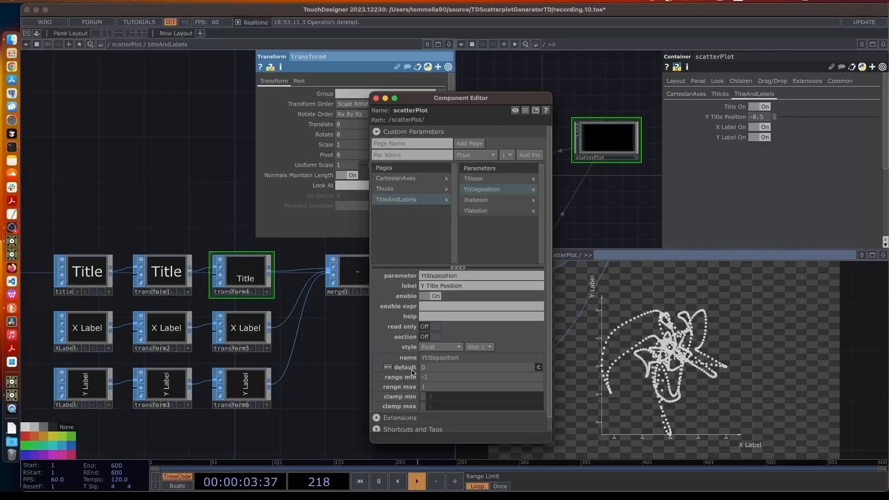
left_click(439, 386)
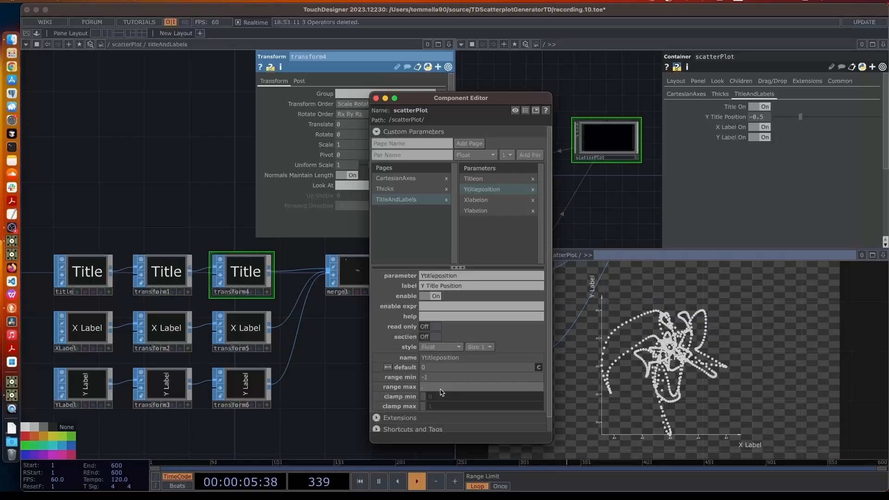
type("0.5")
key("Return")
left_click(805, 116)
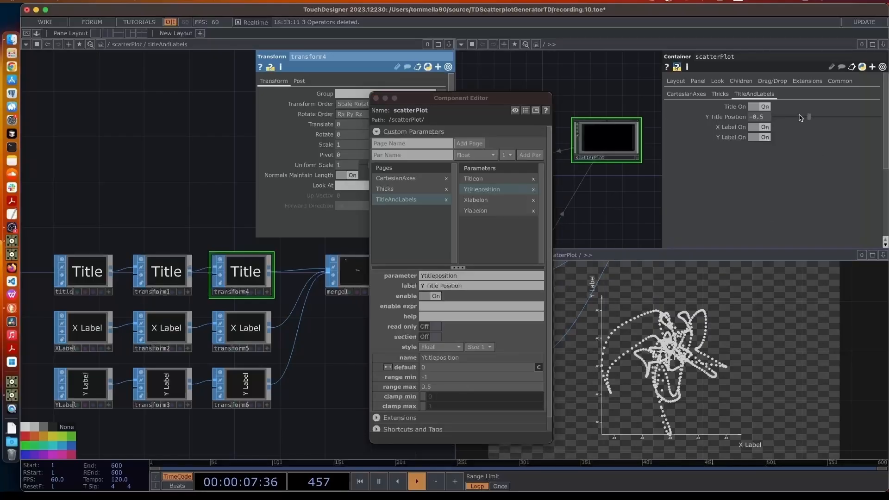
left_click_drag(810, 118, 861, 123)
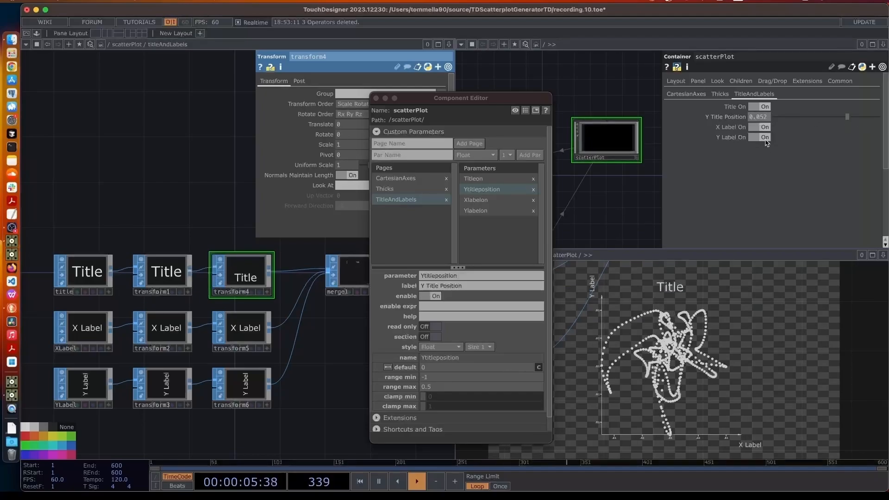
left_click_drag(767, 118, 729, 121)
type("0")
key("Return")
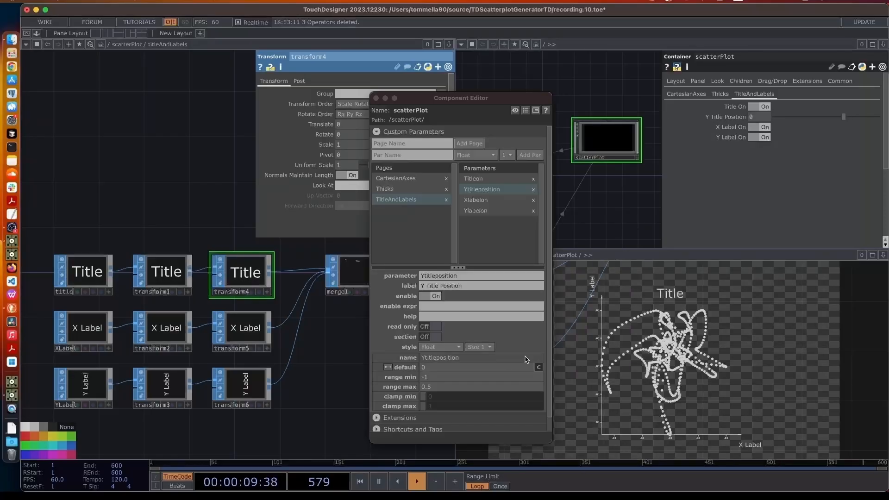
Set Y Title Position's default value to 0.05, after first trying 0.15
left_click(93, 279)
left_click_drag(392, 97, 418, 74)
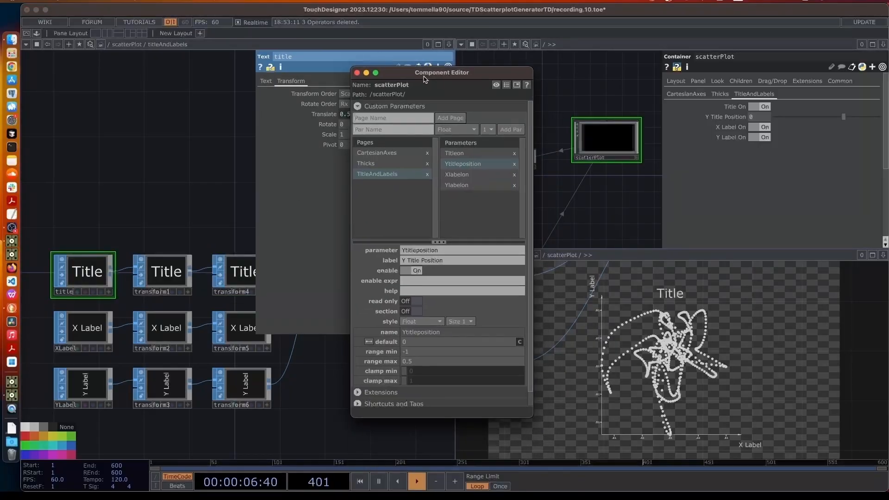
left_click(417, 343)
type(".15")
key("Return")
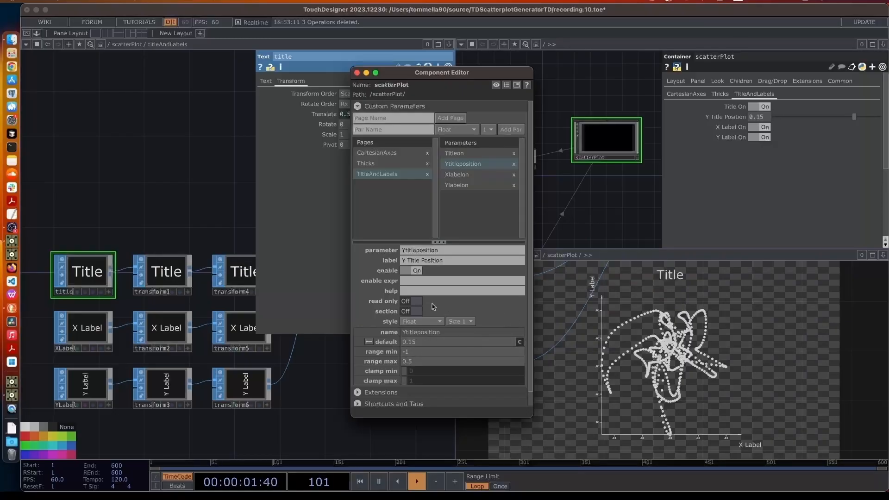
left_click(448, 345)
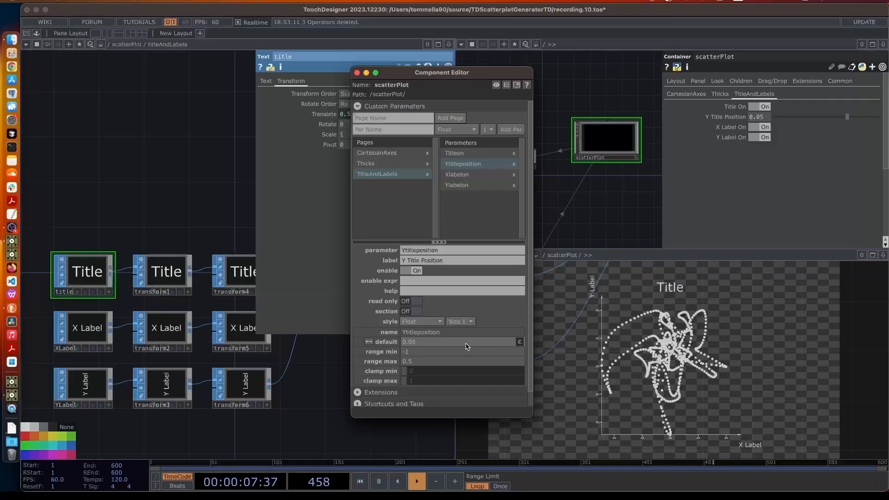
type("5")
key("Return")
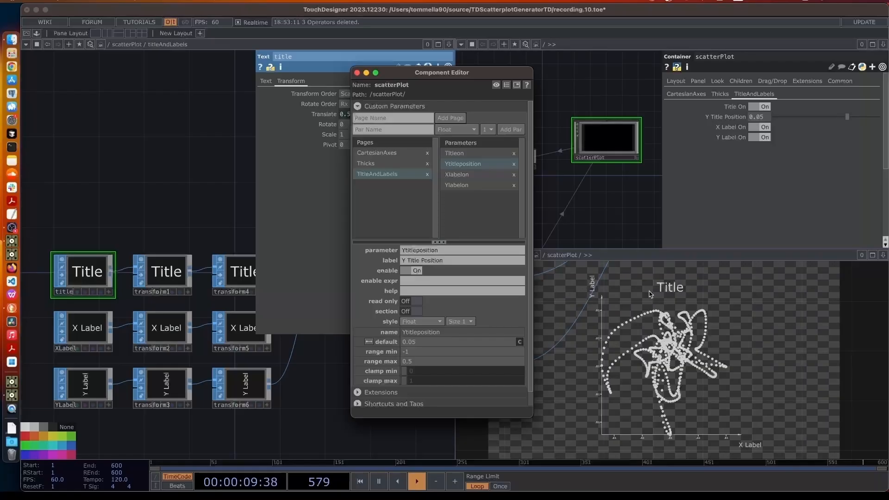
Reposition the Component Editor and begin naming an X Title Position parameter
left_click_drag(481, 75, 628, 90)
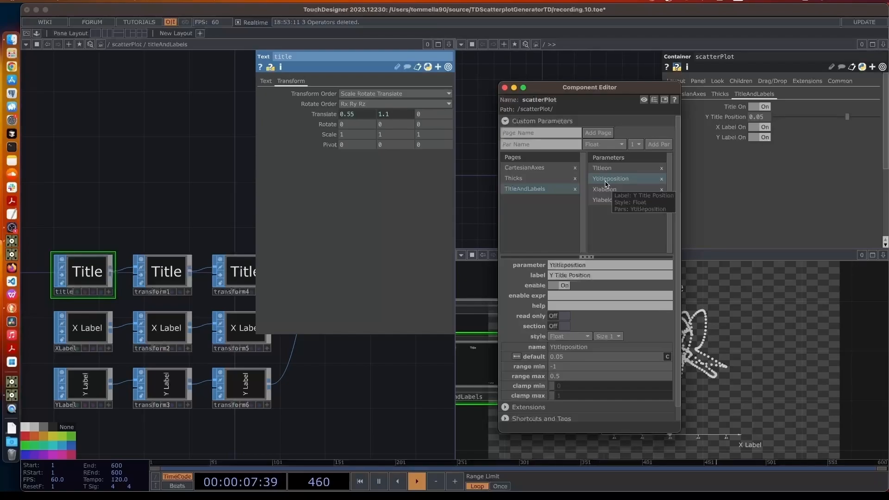
left_click_drag(616, 90, 561, 83)
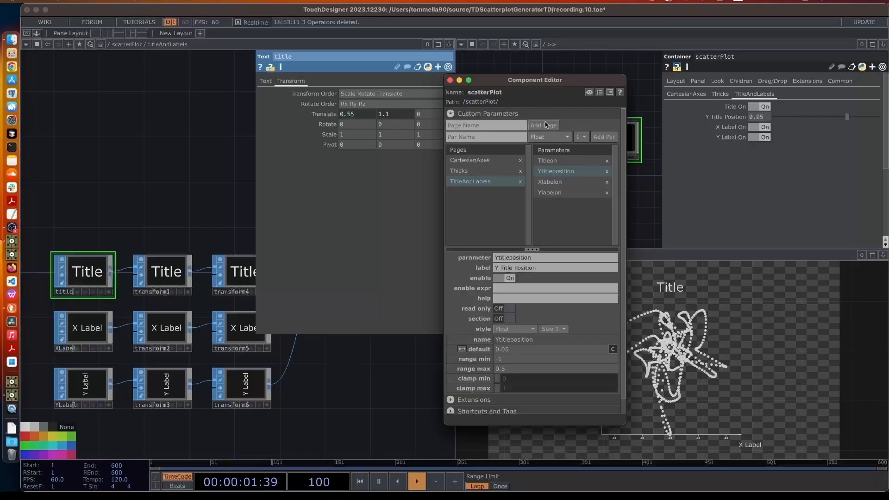
left_click_drag(544, 84, 433, 71)
left_click(379, 123)
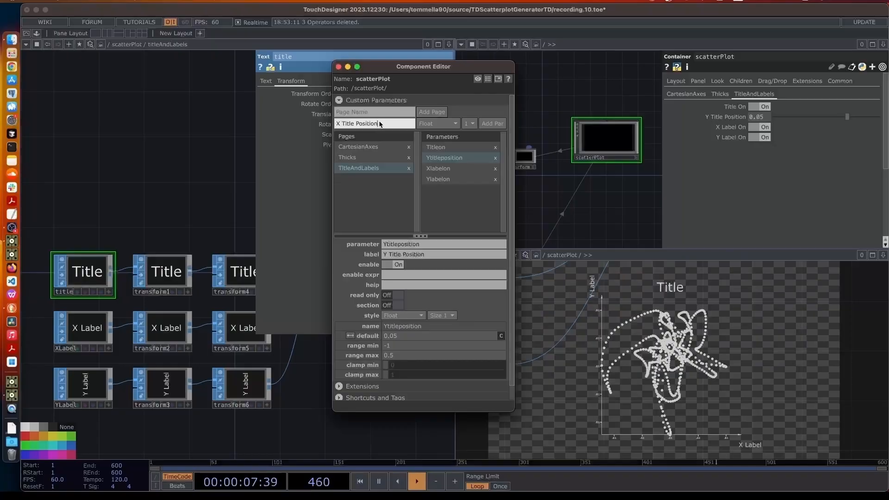
Add X Title Position, reference it in transform4's Translate X, and test it back to 0
left_click(493, 124)
left_click_drag(451, 69, 529, 268)
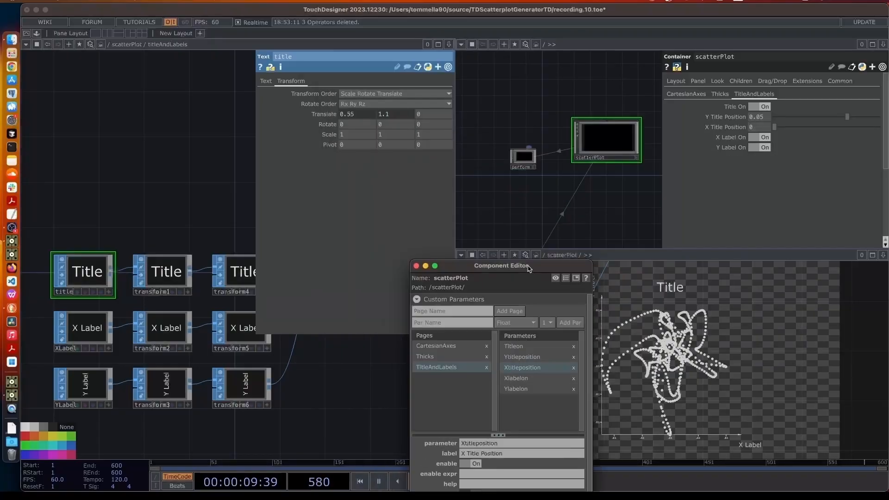
left_click(231, 281)
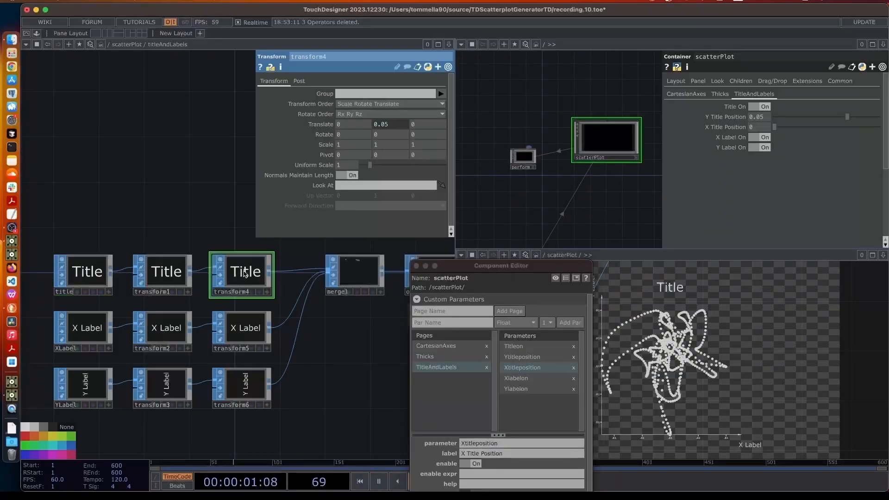
left_click(331, 124)
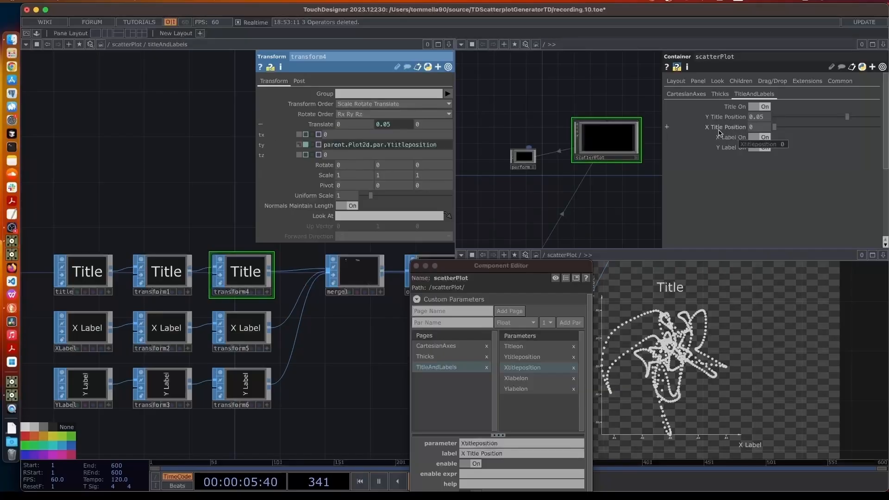
left_click_drag(720, 132, 344, 125)
left_click(352, 121)
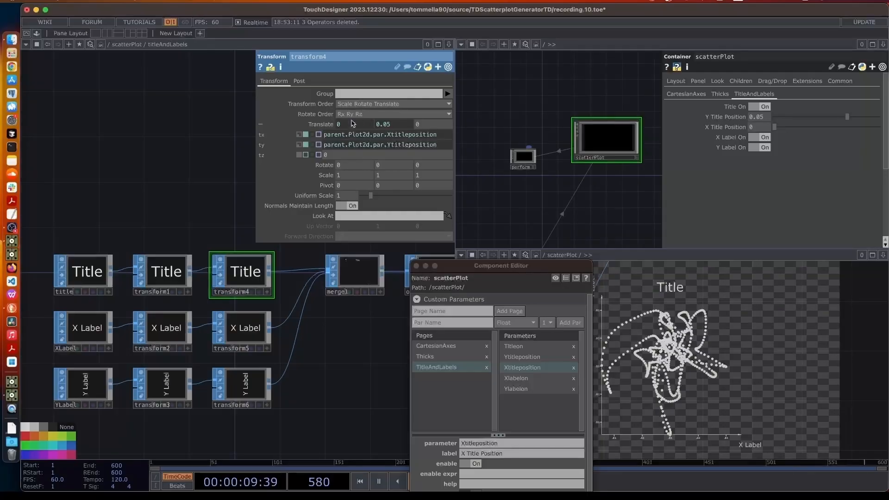
left_click_drag(489, 269, 374, 295)
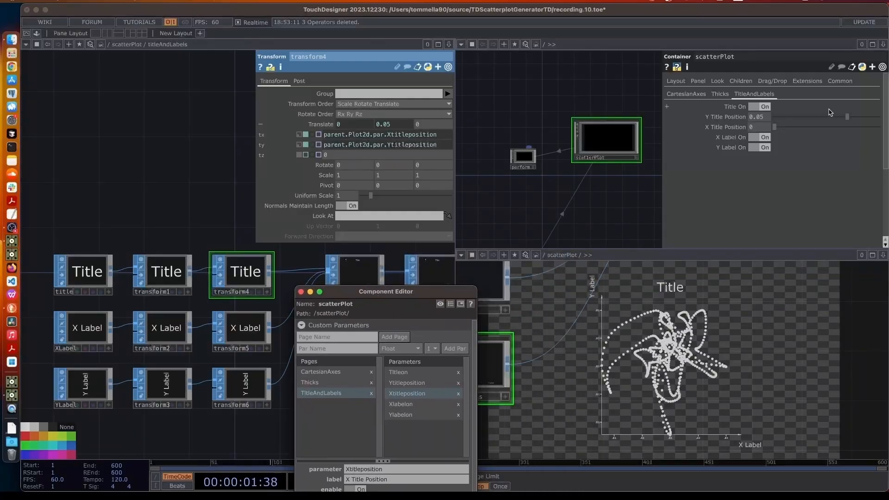
left_click_drag(788, 128, 862, 133)
left_click_drag(878, 127, 776, 128)
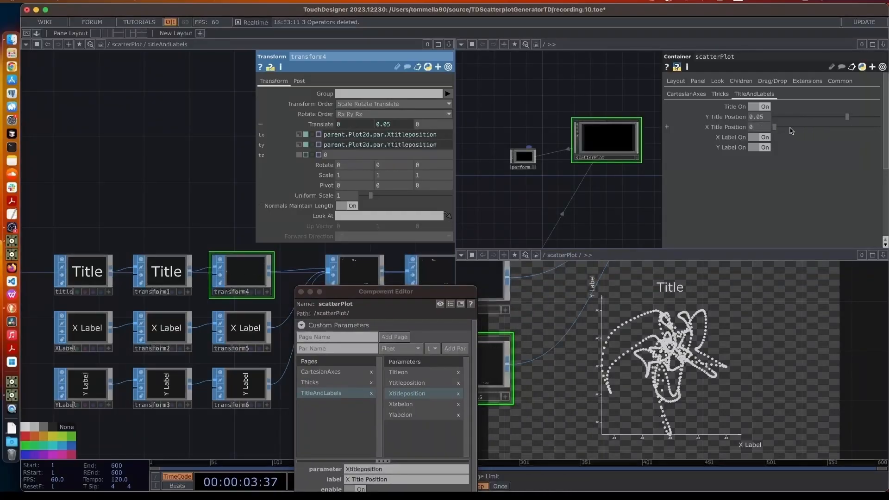
Set X Title Position's range minimum to -1, test it, and recentre the title at 0
left_click_drag(398, 292, 474, 104)
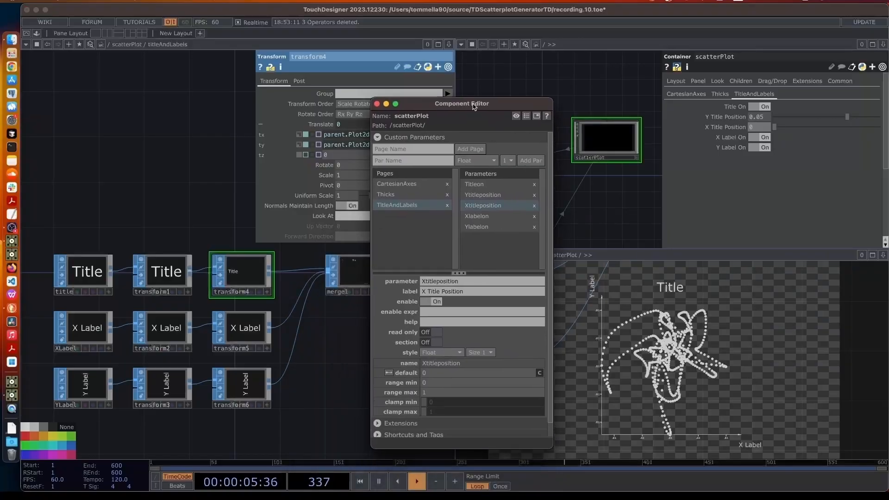
left_click(447, 381)
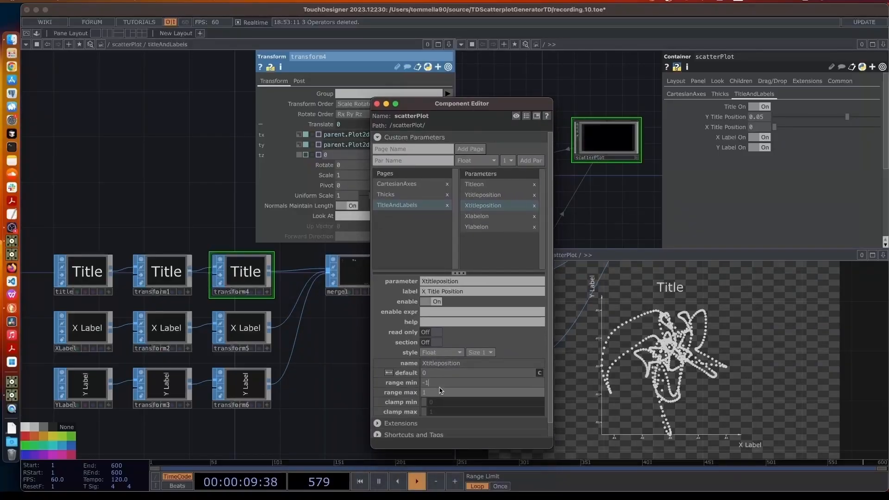
left_click(798, 199)
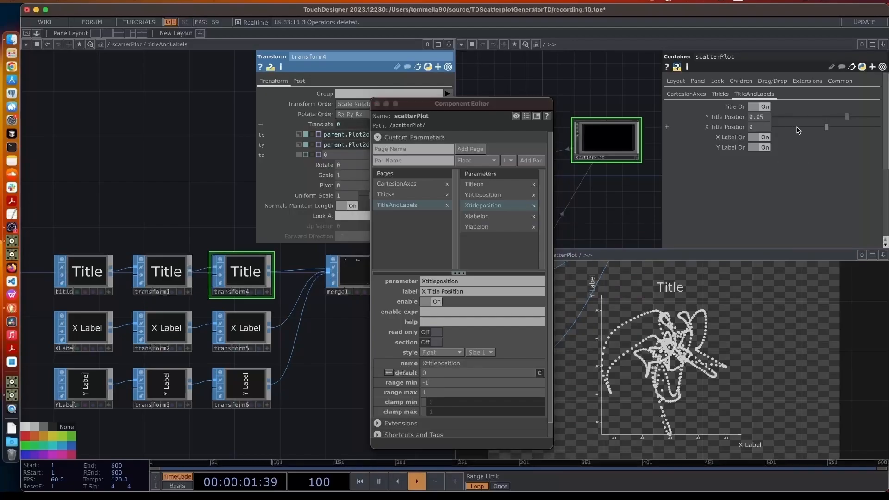
left_click_drag(828, 128, 850, 127)
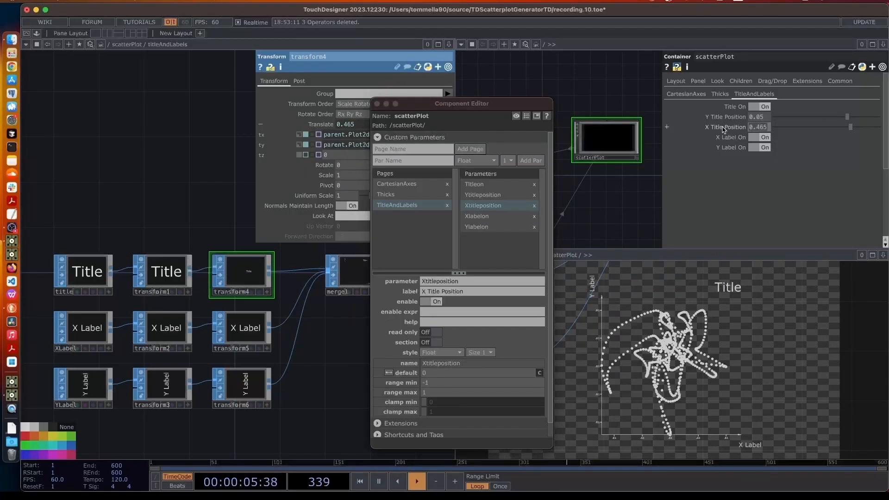
type("0")
key("Return")
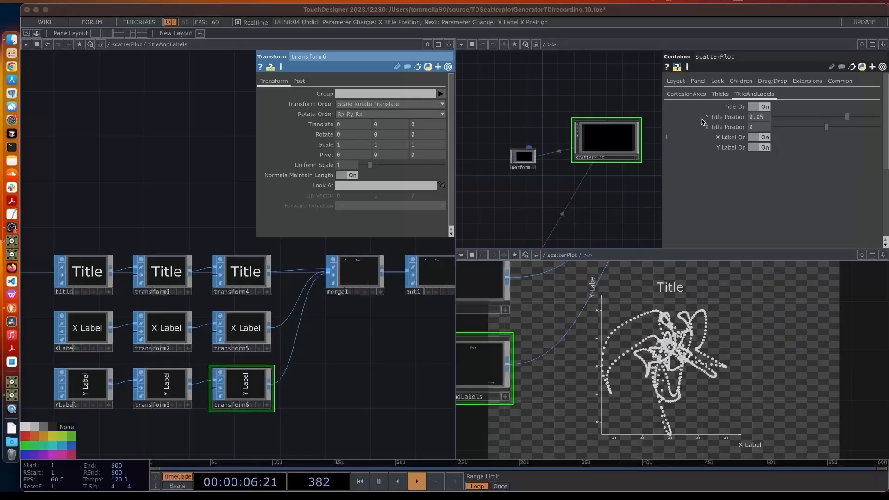
Turn on Section for both X Label On and Y Label On in scatterPlot's Component Editor
left_click(613, 145)
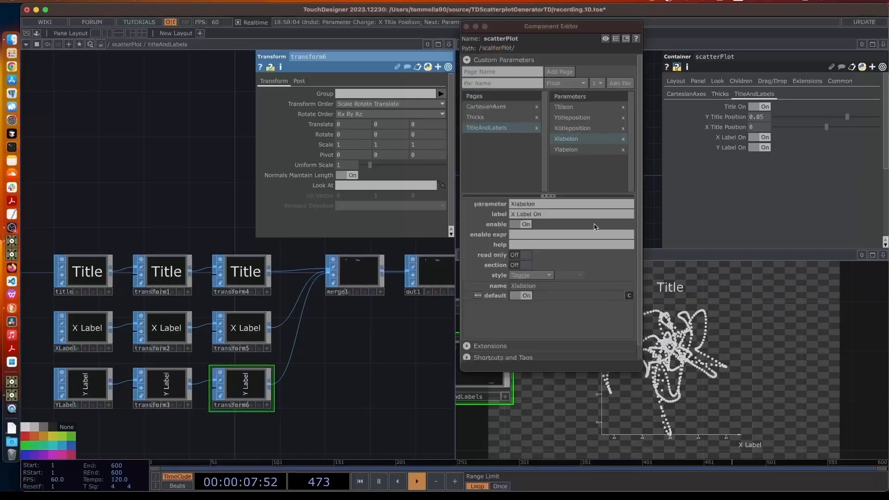
left_click(571, 29)
left_click_drag(573, 30, 492, 69)
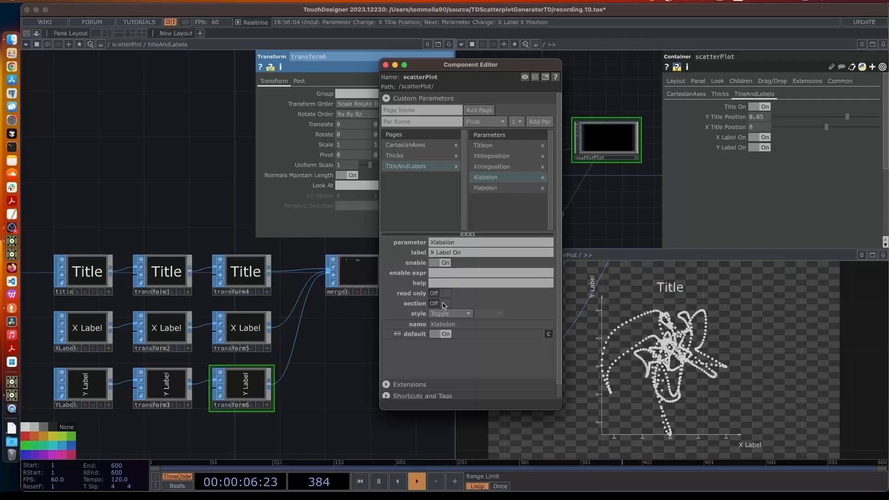
left_click(444, 305)
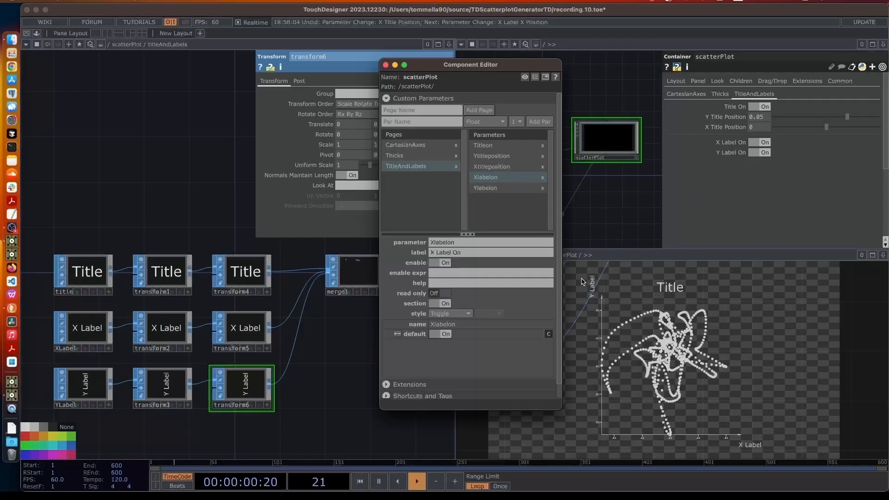
left_click(493, 188)
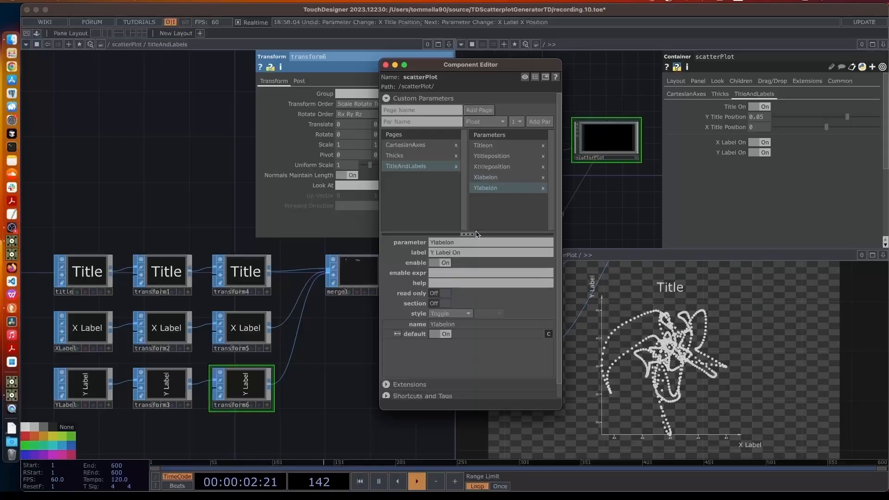
left_click(436, 305)
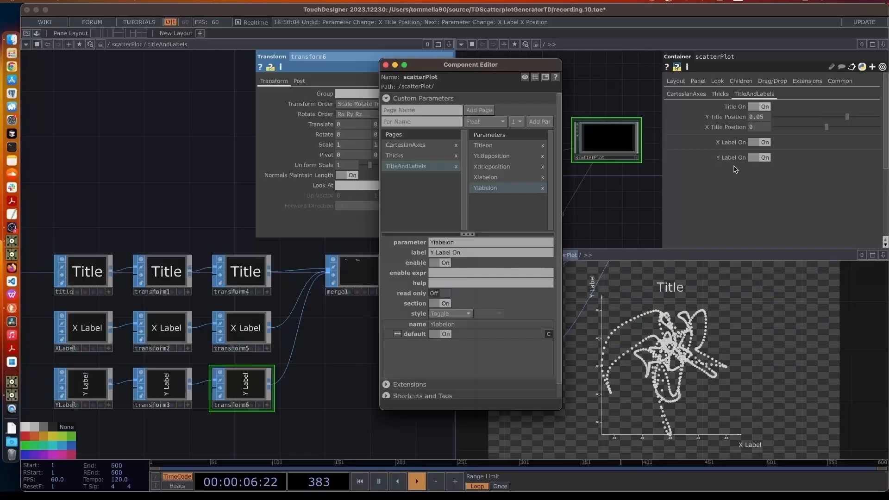
left_click(482, 179)
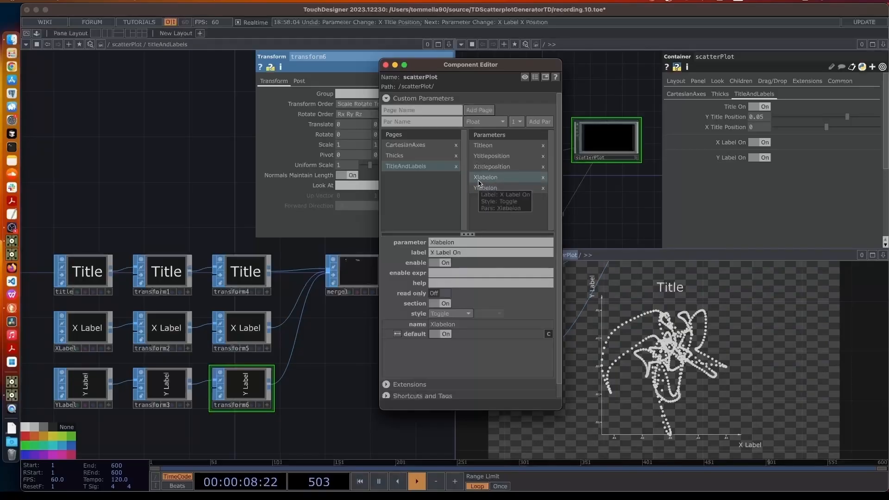
left_click(426, 123)
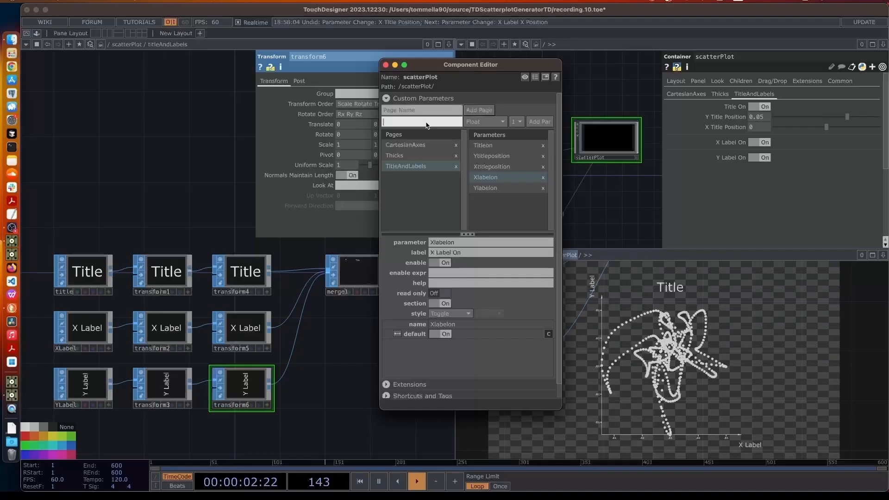
Add the X Label X position and X Label Y position float parameters
type("X Label X position")
left_click(540, 122)
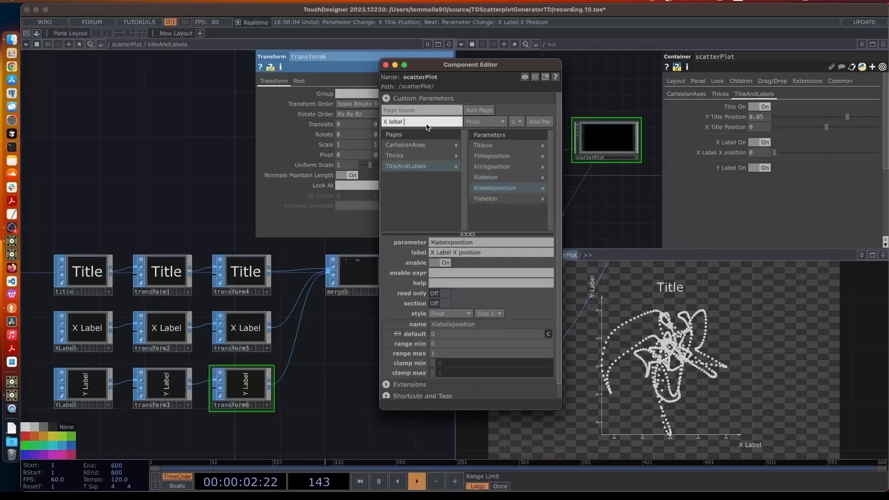
type("n")
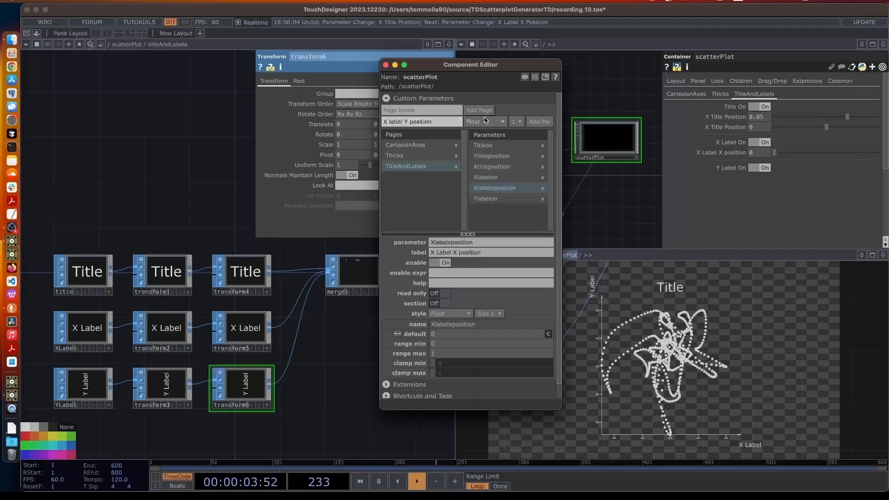
left_click(540, 123)
Add Y Label X position and Y label Y position parameters after Y Label On
left_click(486, 210)
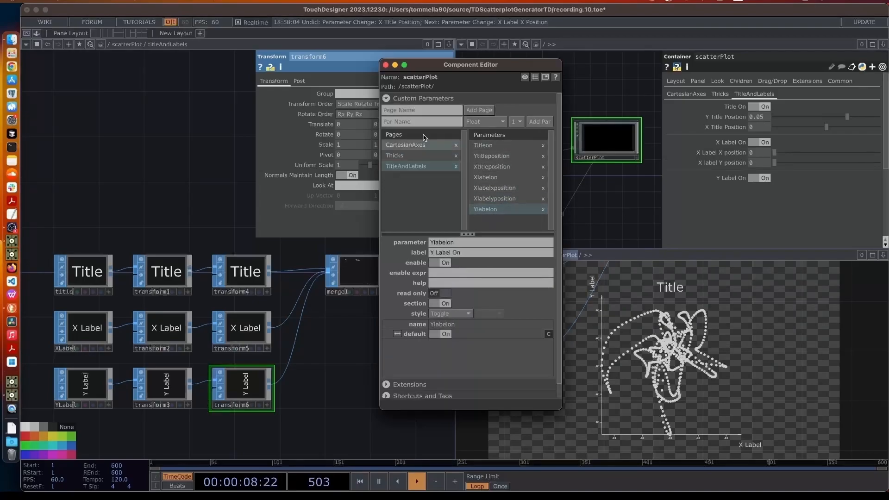
left_click(416, 122)
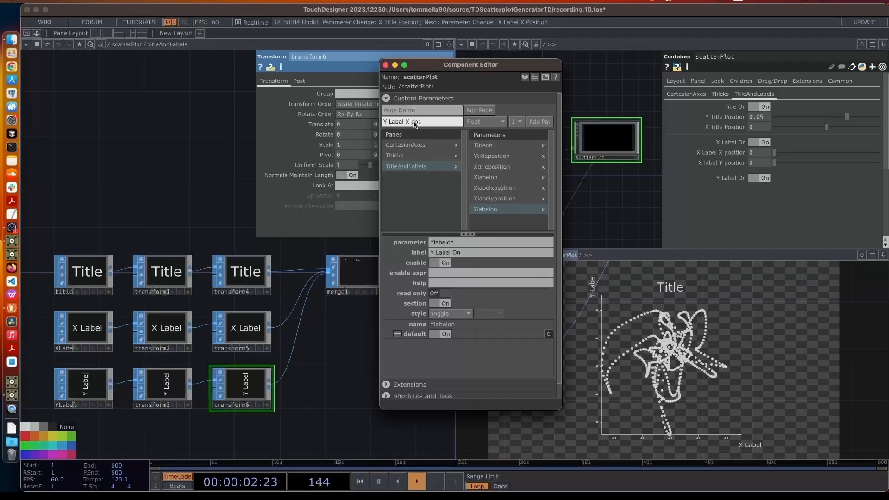
type("Y Label X position")
key("Return")
left_click(430, 123)
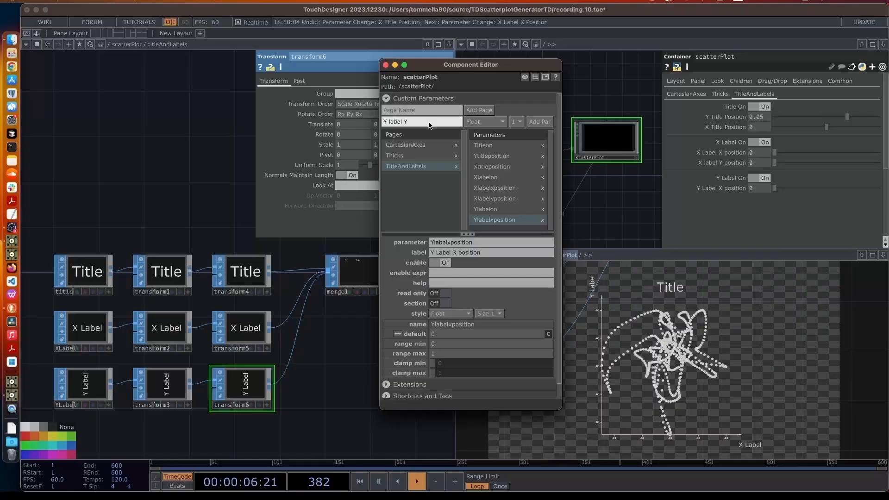
type("Y label Y position")
left_click(542, 122)
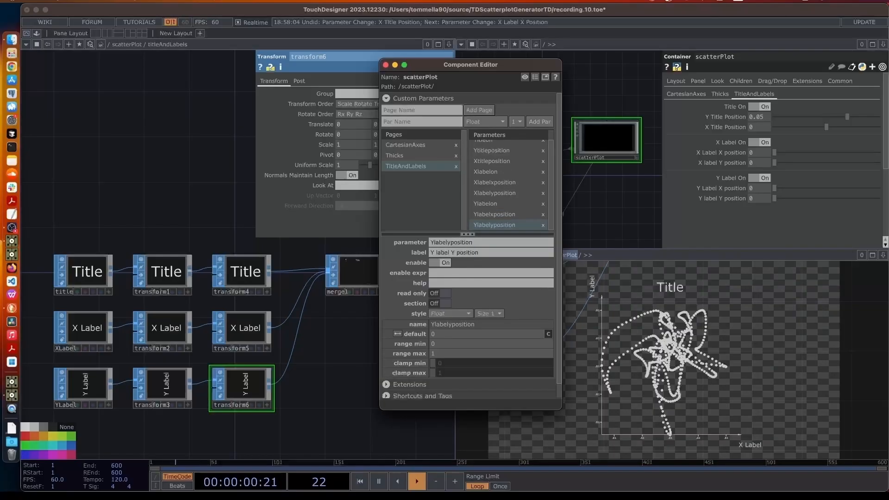
left_click_drag(455, 64, 546, 277)
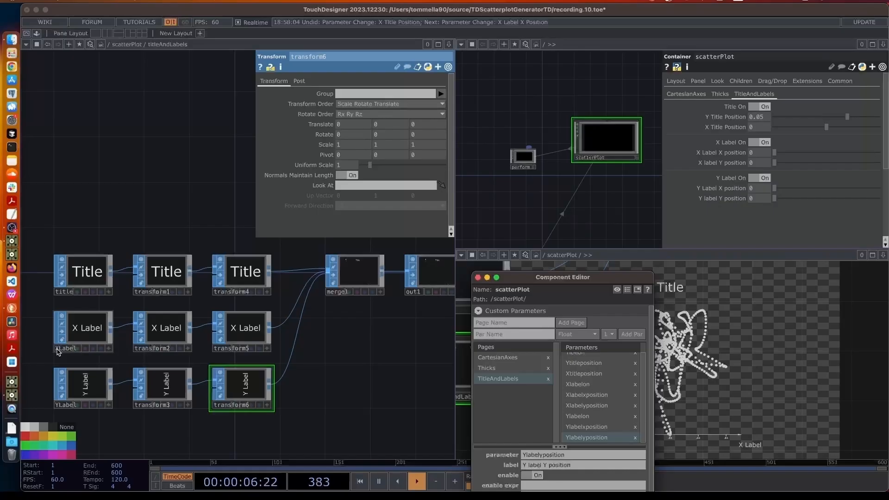
Reference X Label X position in transform5's Translate X and test the label moving
left_click(236, 337)
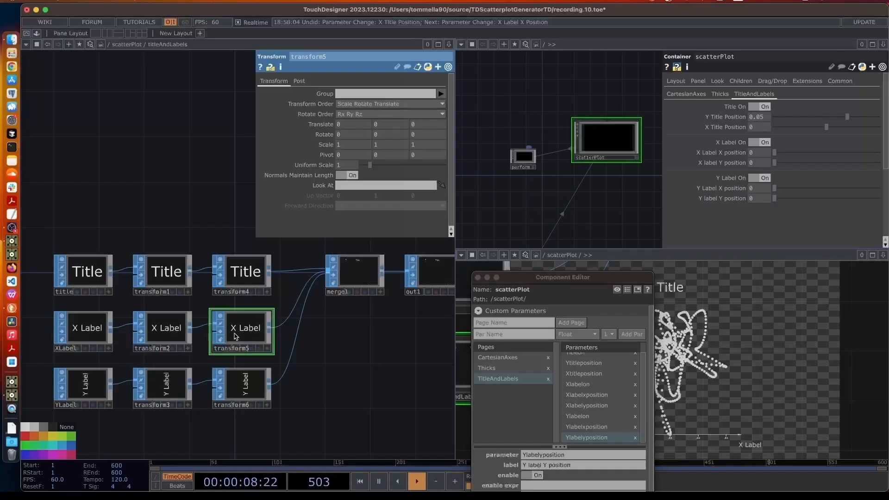
left_click(729, 158)
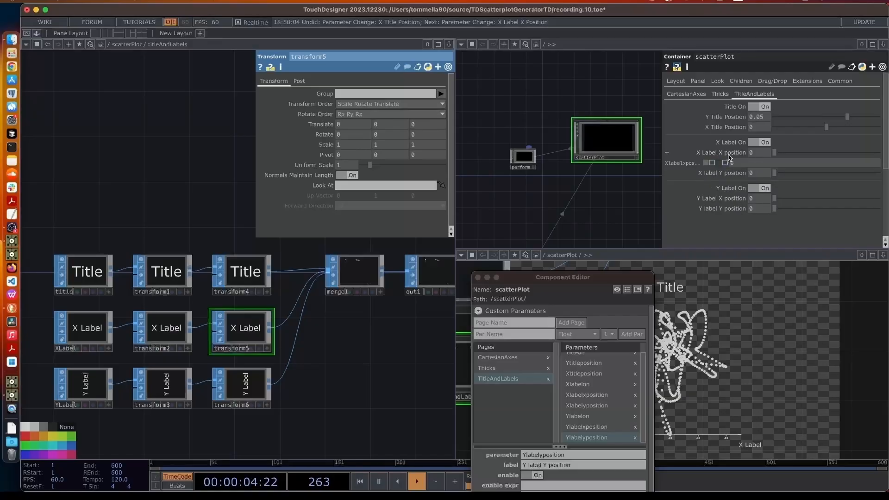
left_click(307, 125)
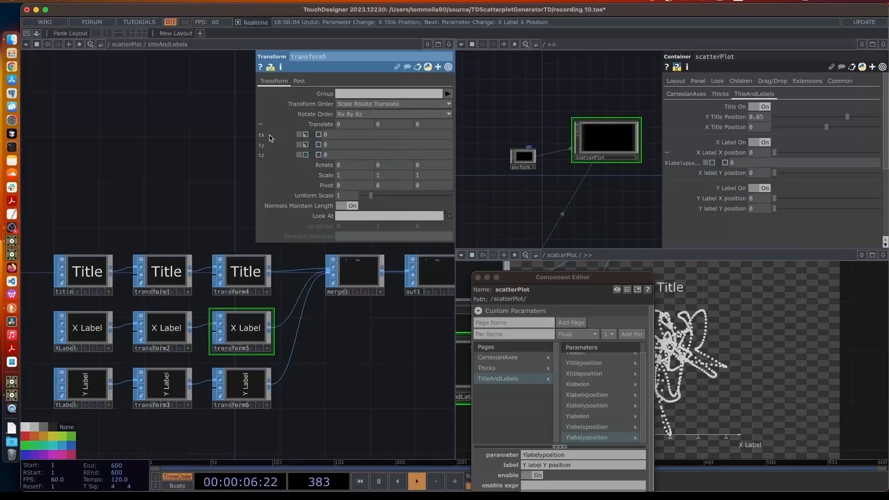
left_click_drag(698, 153, 309, 134)
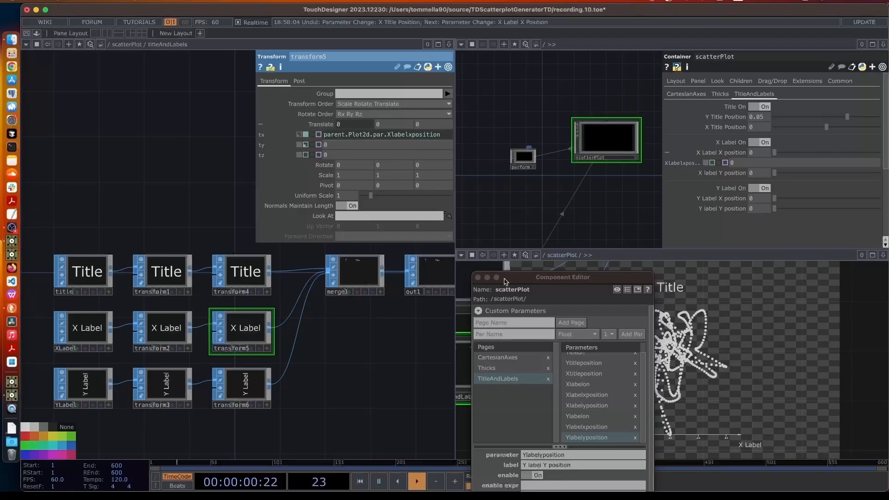
left_click_drag(505, 281, 320, 395)
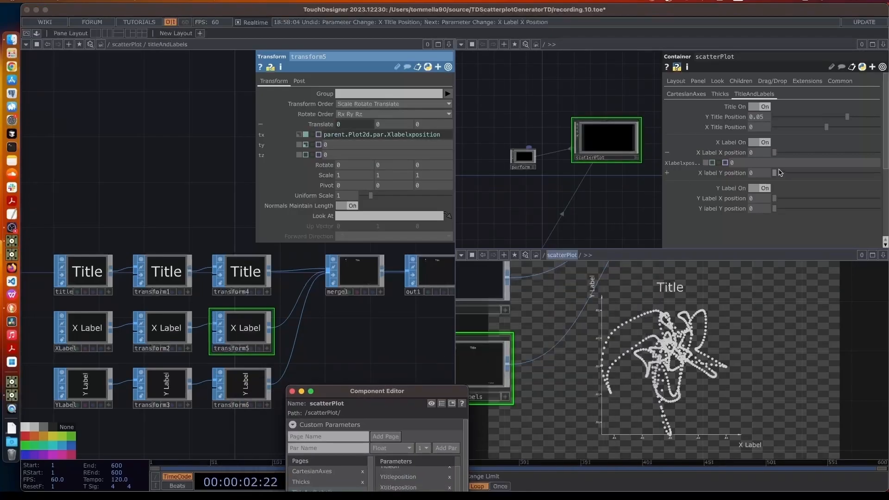
left_click_drag(774, 152, 745, 160)
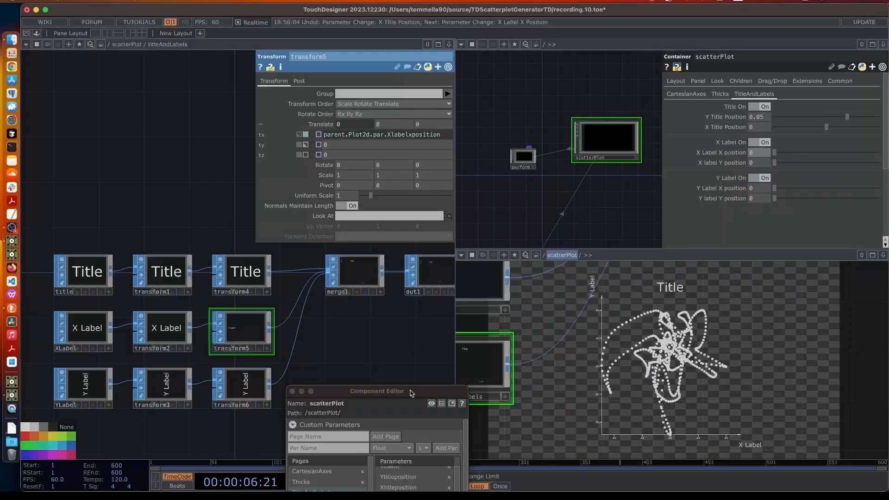
left_click_drag(413, 390, 401, 107)
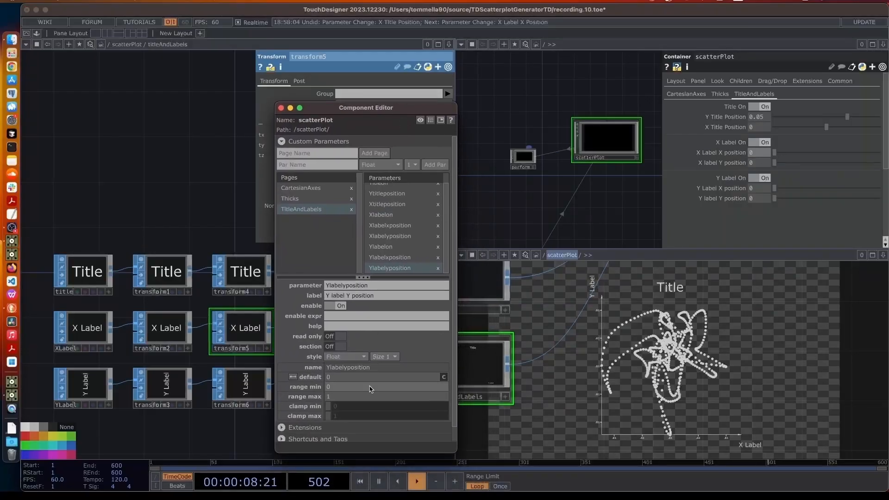
Give Y label Y position a range of -1 to 0.5 and test the sliders
left_click(351, 390)
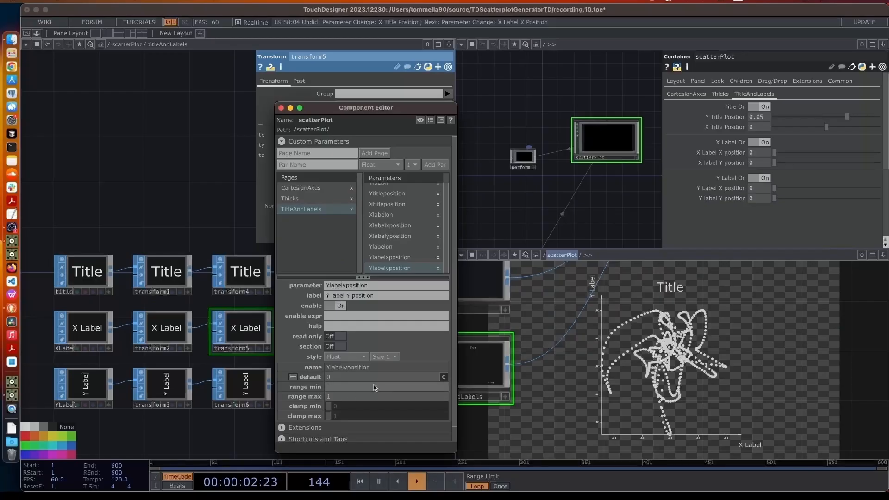
key("Return")
left_click(339, 397)
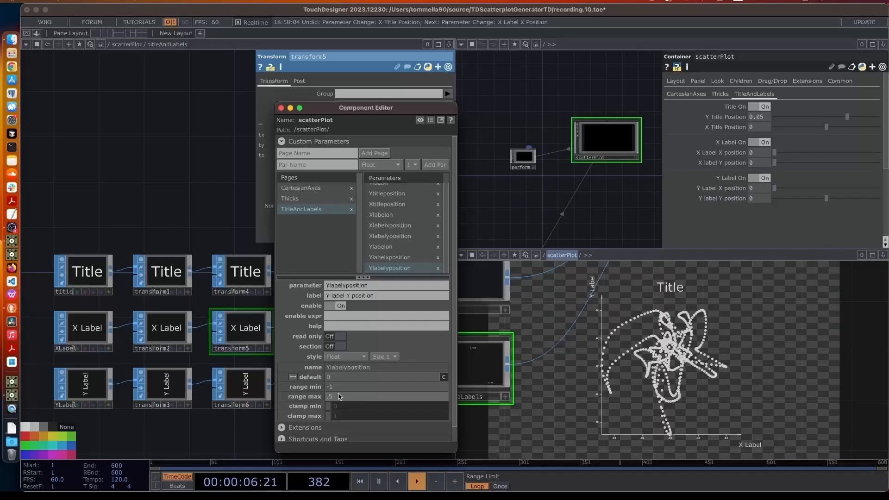
left_click(789, 156)
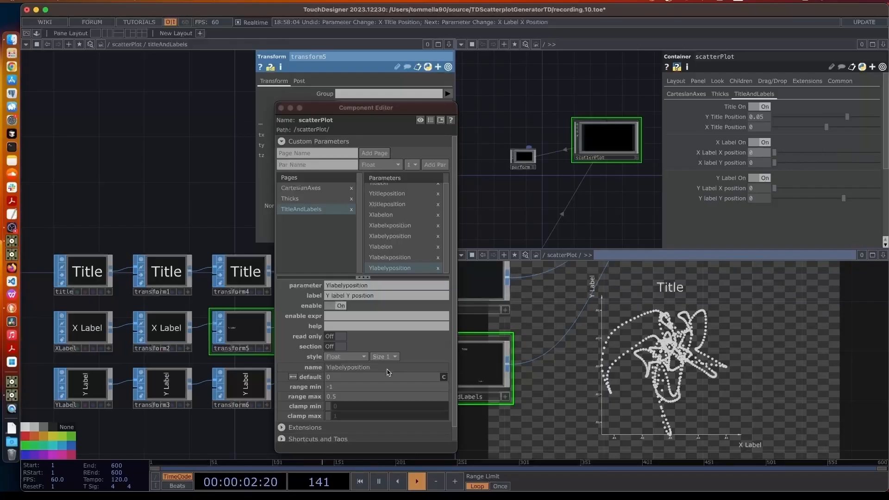
left_click_drag(374, 111, 149, 87)
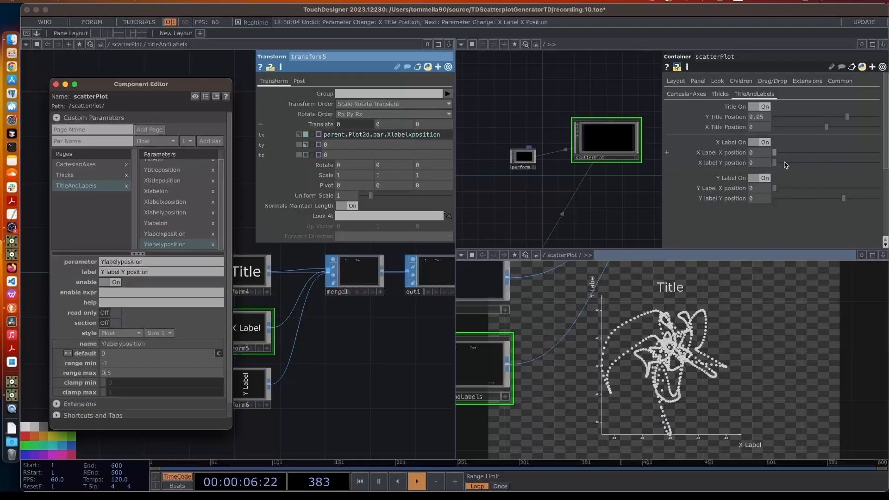
left_click_drag(786, 198, 776, 199)
left_click_drag(784, 154, 718, 157)
Set X Label X position's range to -1 to 0.5 and nudge it to -0.028
left_click(114, 364)
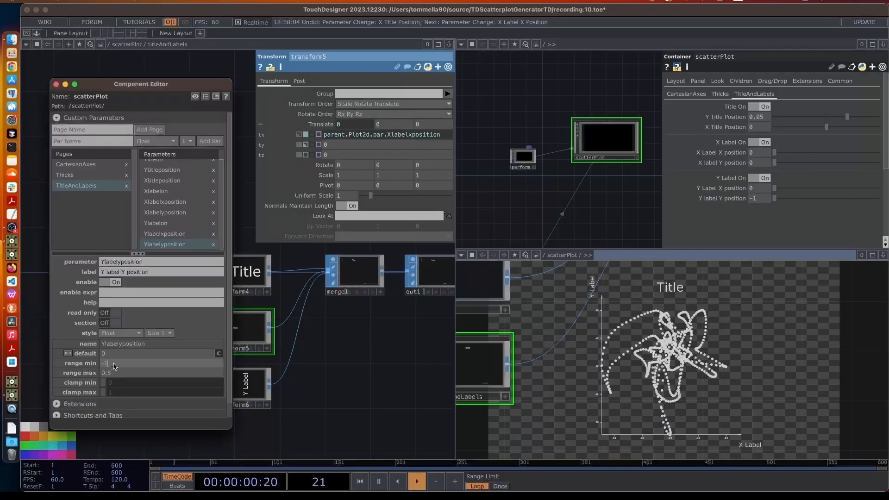
key("Return")
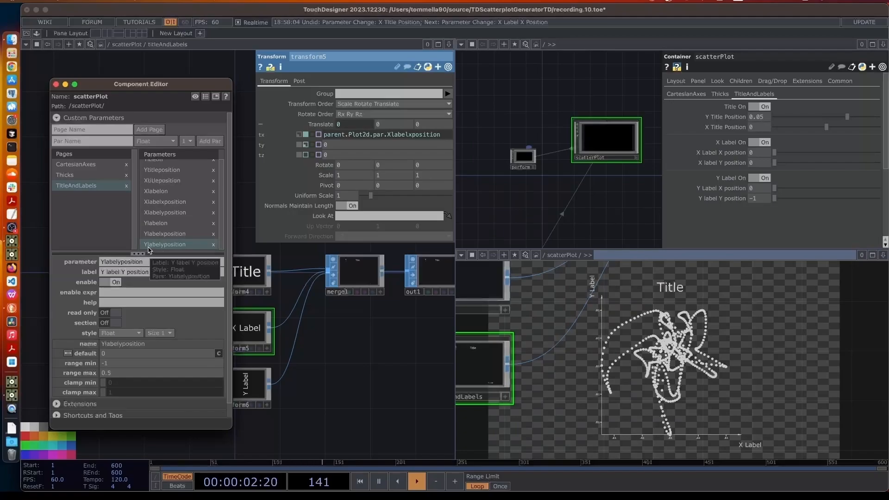
left_click_drag(111, 364, 78, 365)
type("0")
key("Tab")
type("0")
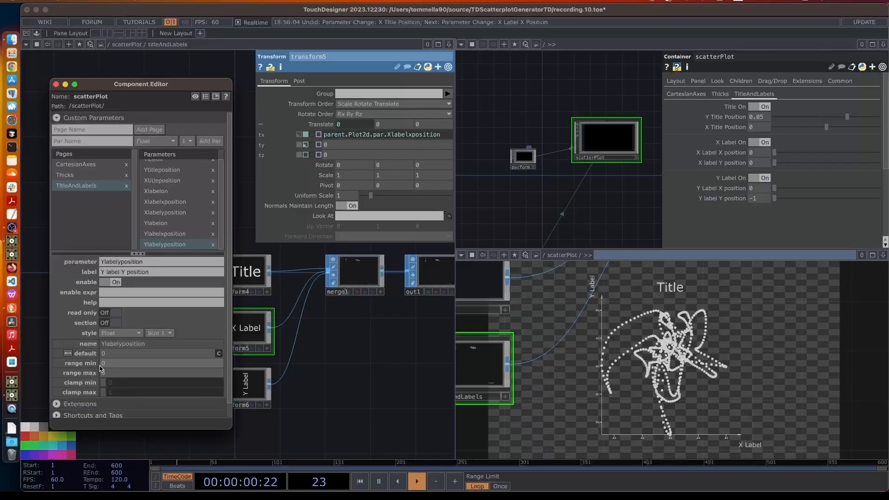
left_click(163, 202)
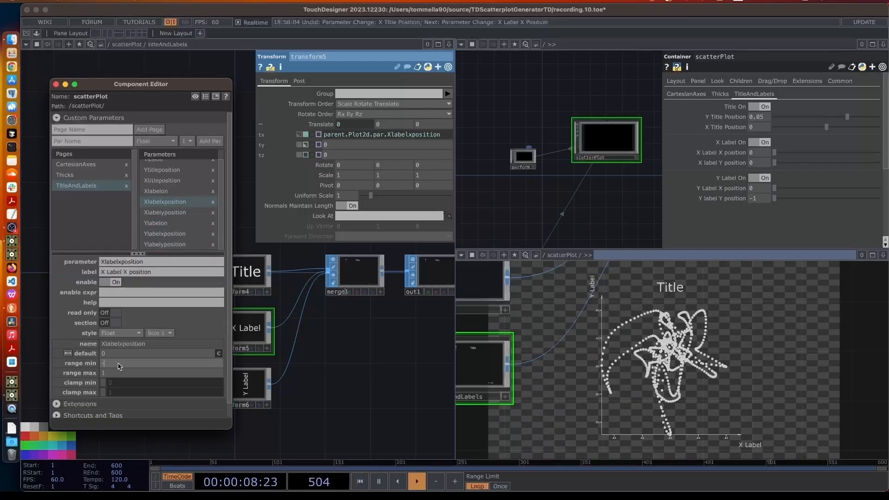
type("5")
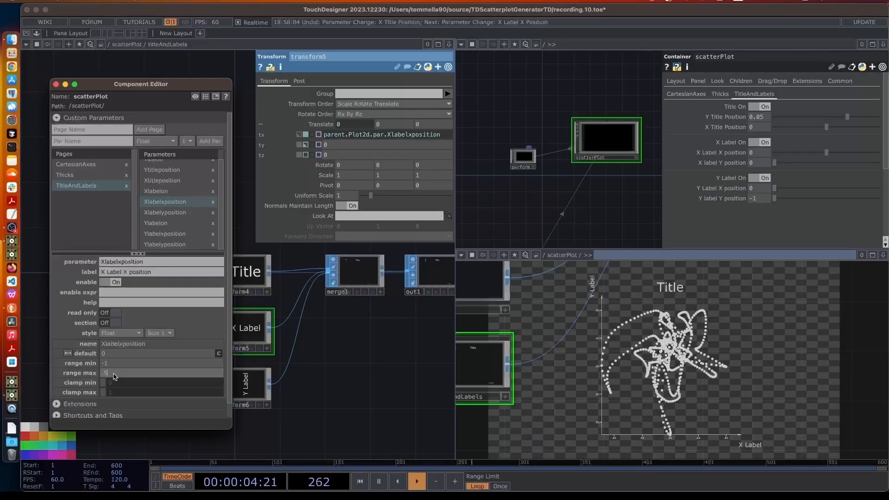
key("Return")
left_click(826, 154)
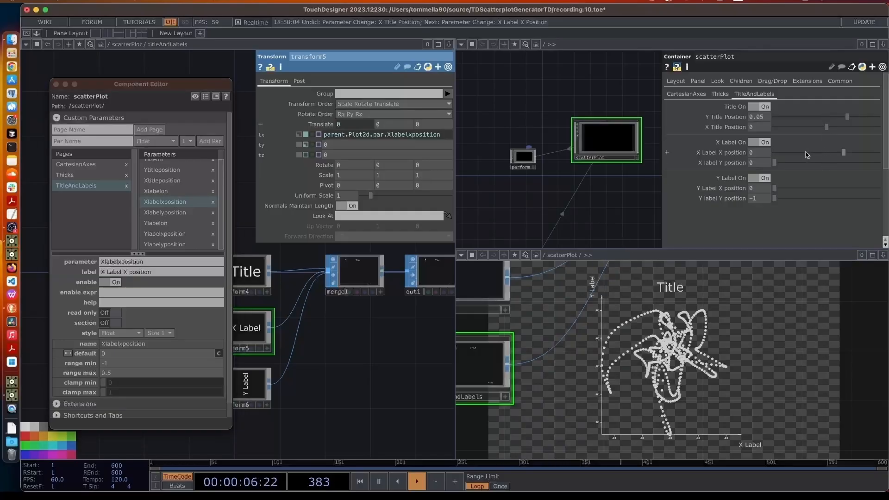
left_click_drag(834, 153, 852, 156)
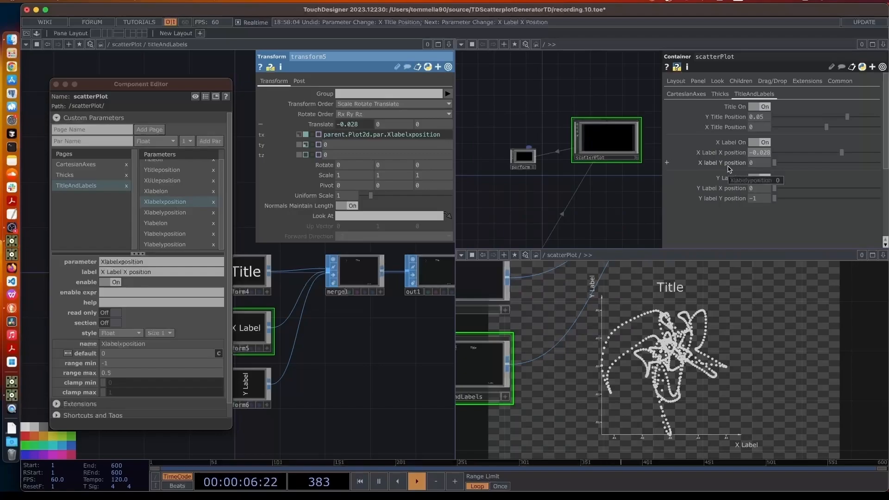
left_click_drag(111, 84, 341, 380)
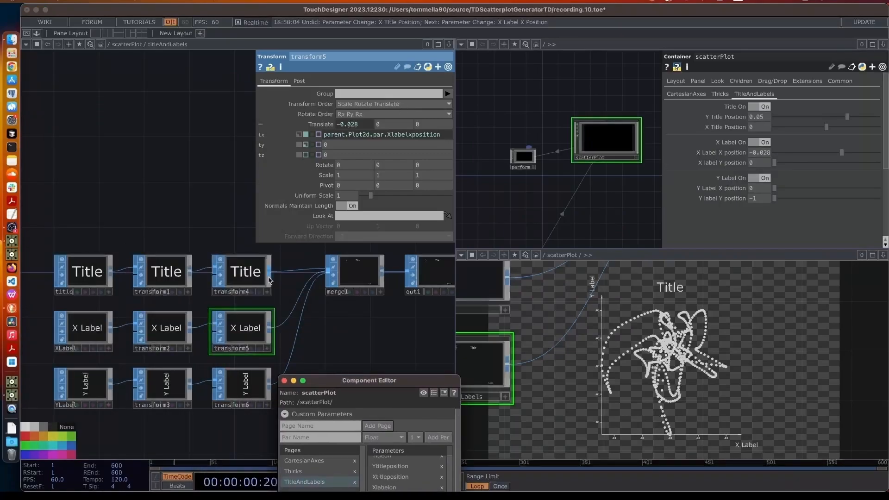
Reference X label Y position in transform5's Translate Y, ranged -0.5 to 1, and set it to 1
left_click_drag(742, 163, 327, 145)
left_click(334, 145)
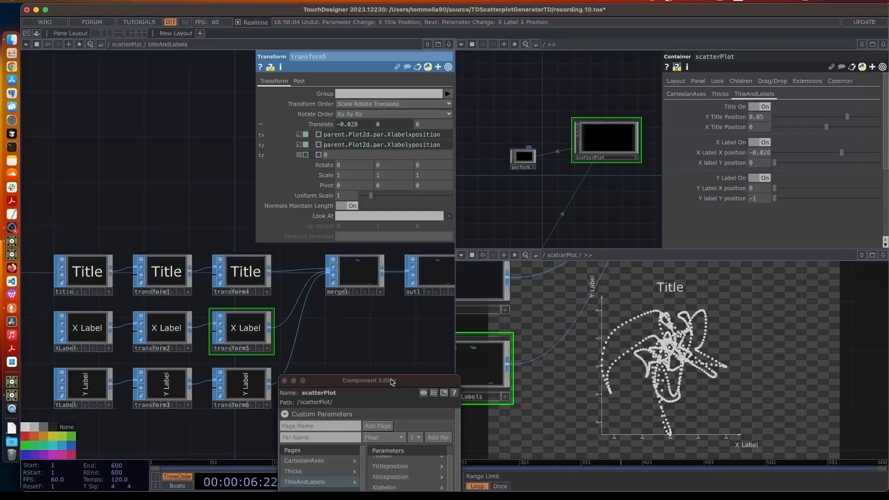
left_click_drag(391, 380, 336, 79)
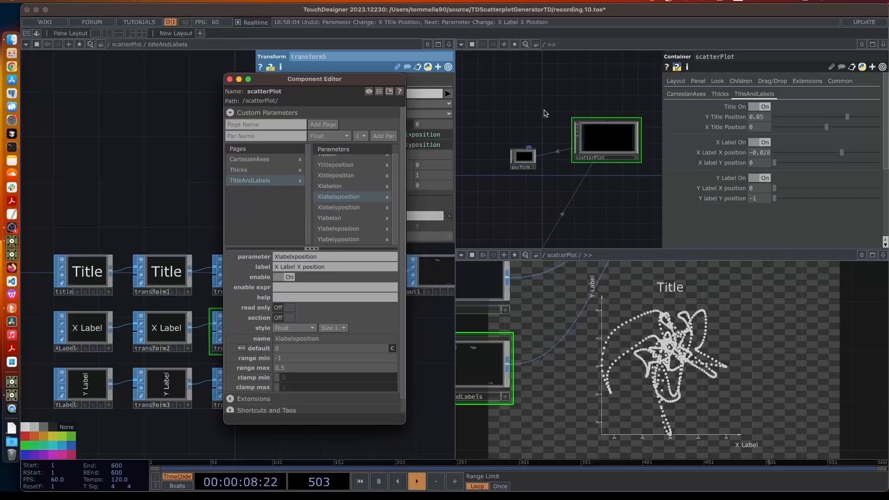
mouse_move(783, 163)
left_mouse_down()
mouse_move(884, 158)
mouse_move(782, 176)
left_mouse_up()
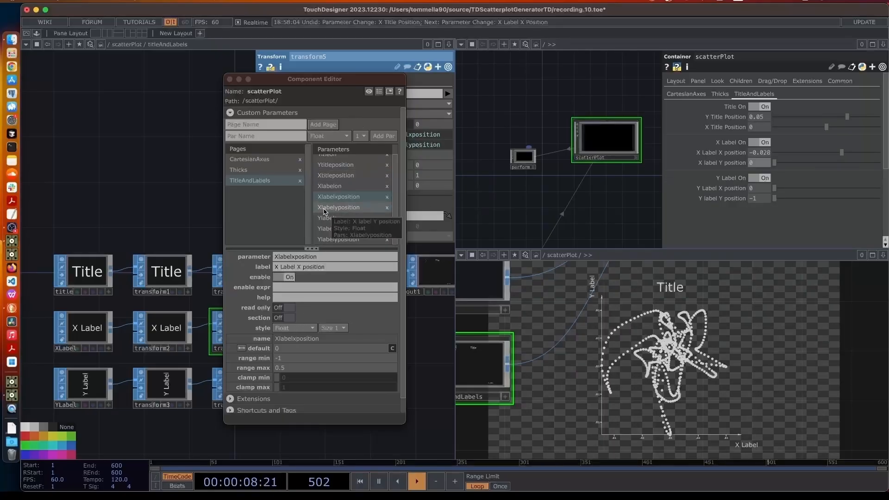
left_click(340, 209)
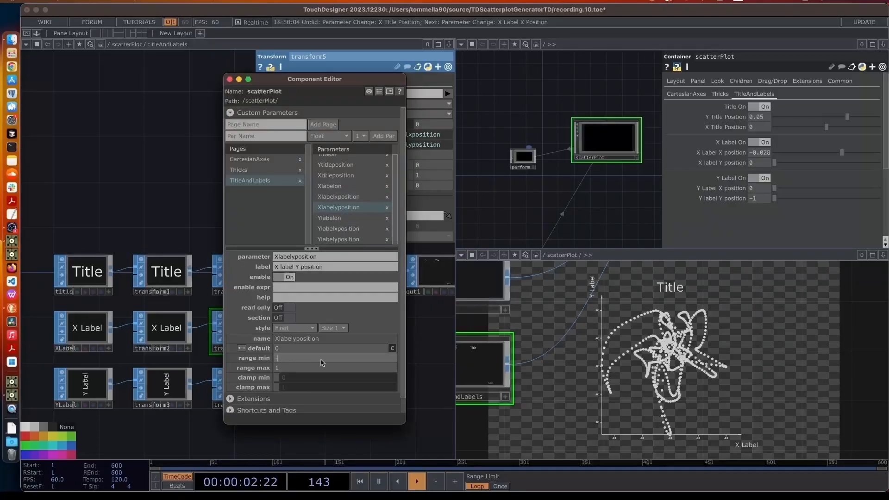
left_click(308, 368)
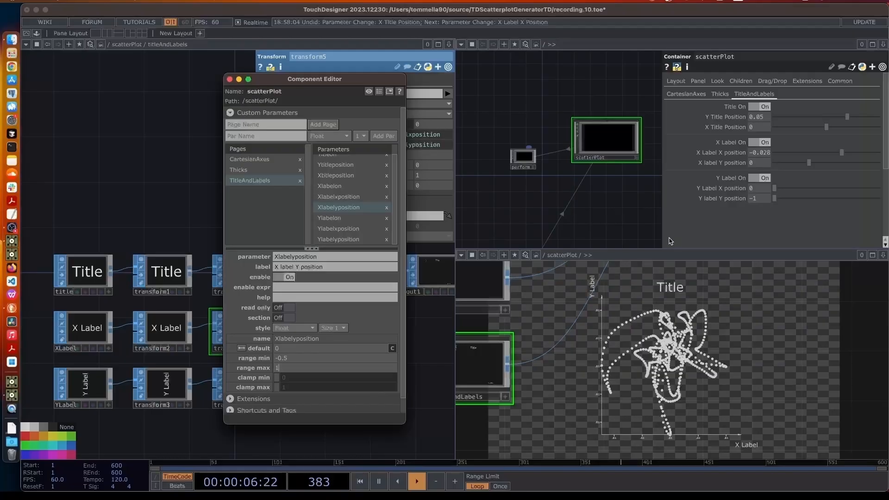
left_click_drag(815, 167, 880, 167)
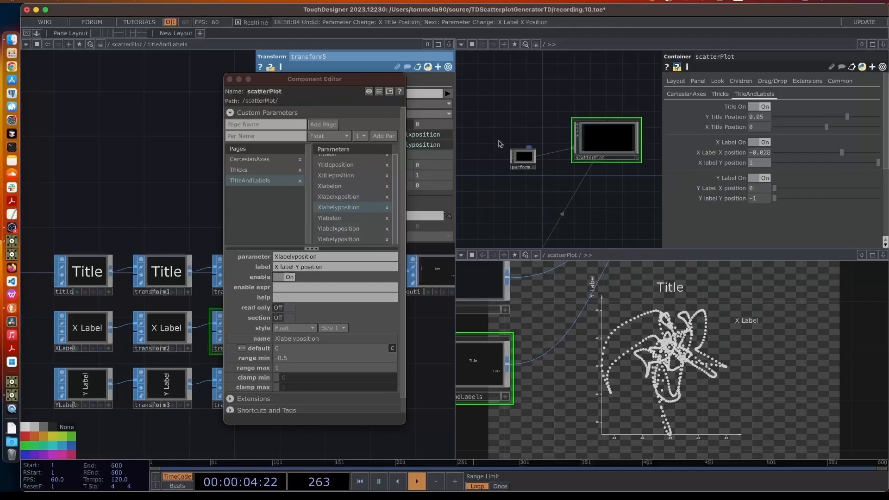
left_click_drag(352, 79, 421, 369)
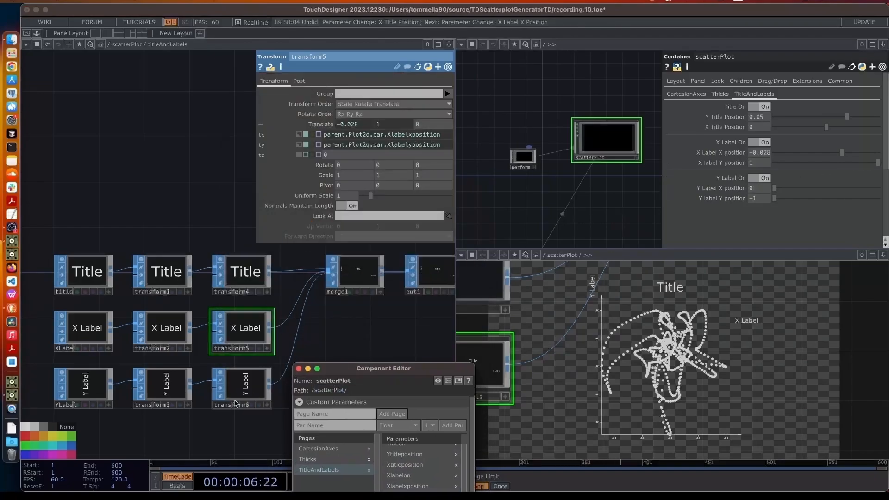
left_click(241, 397)
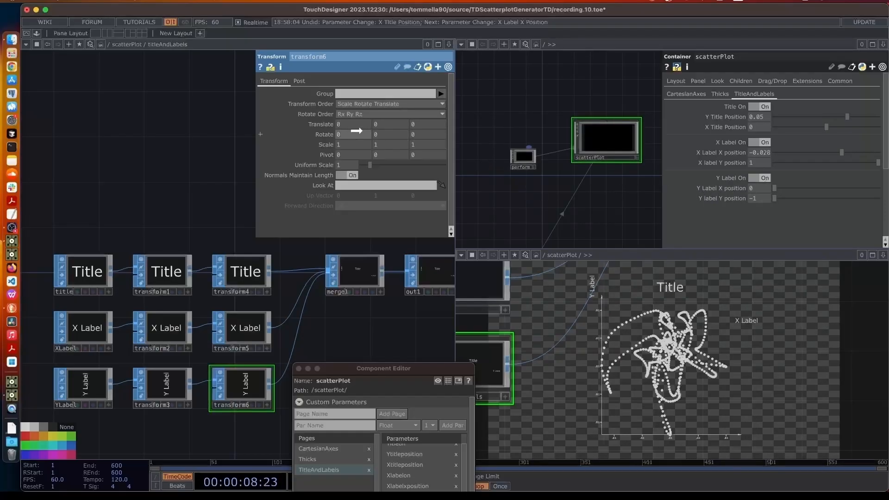
Reference Y Label X position in transform6's Translate X and test the label moving sideways
left_click_drag(340, 125, 340, 125)
left_click(340, 124)
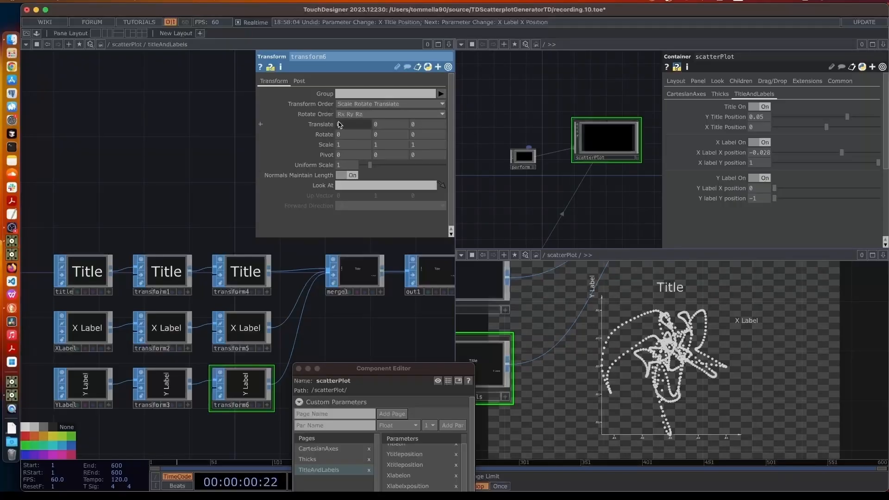
left_click(321, 124)
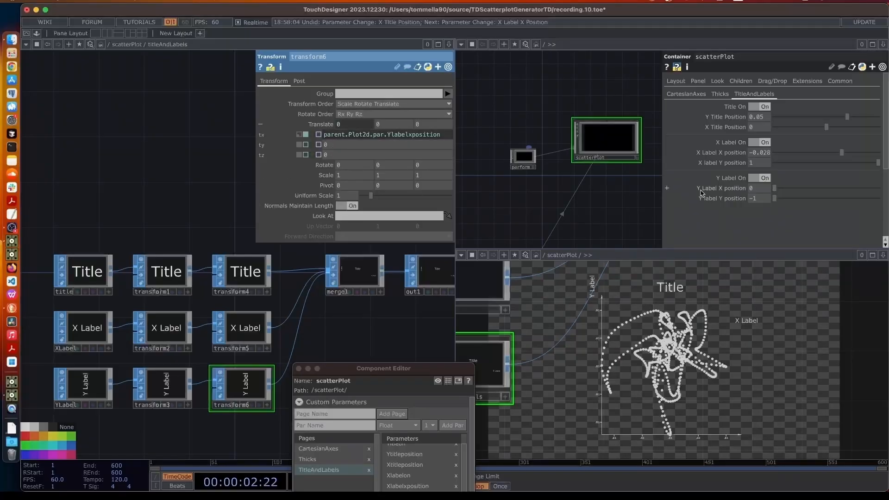
left_click_drag(775, 188, 794, 193)
Give Y Label X position a -0.5 minimum, reset it to 0, and link Y label Y position to Translate Y
left_click_drag(396, 373, 369, 125)
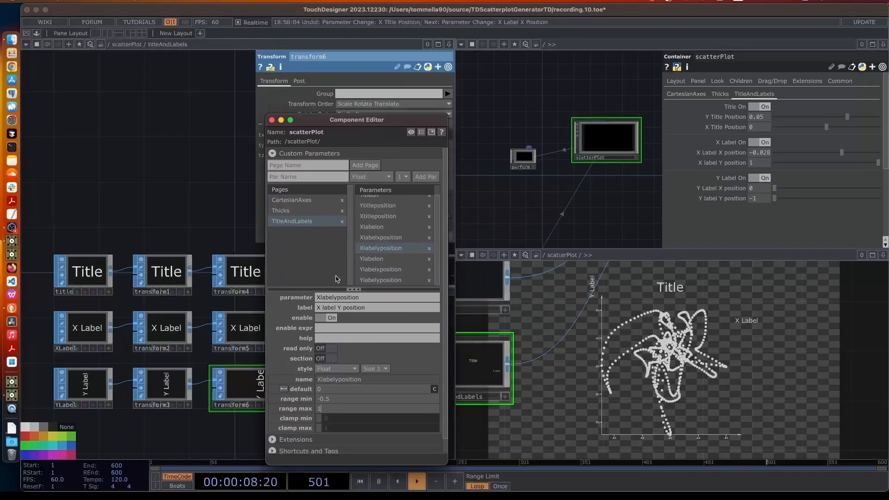
left_click(391, 271)
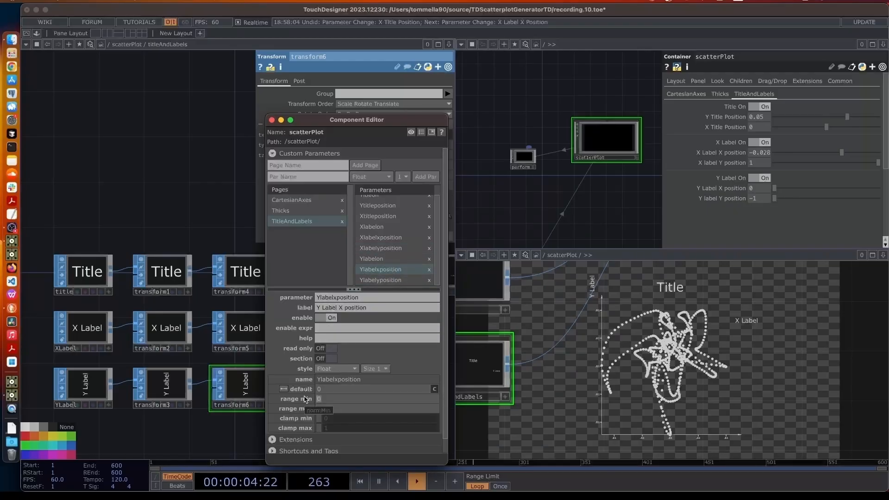
key("Return")
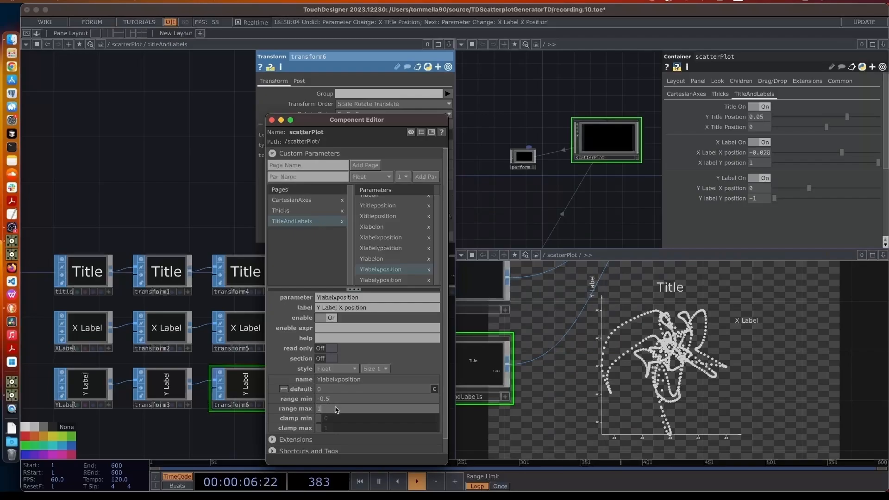
left_click_drag(809, 188, 834, 188)
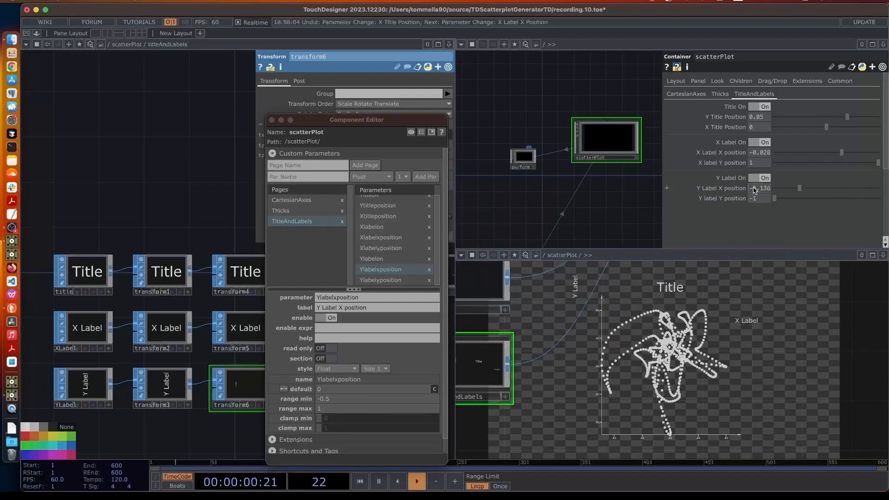
left_click(754, 190)
type("0")
key("Return")
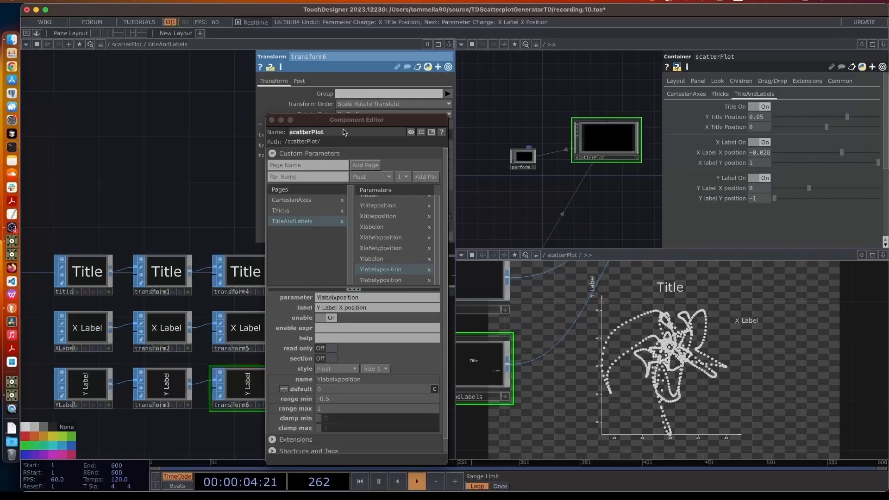
left_click_drag(349, 123, 380, 365)
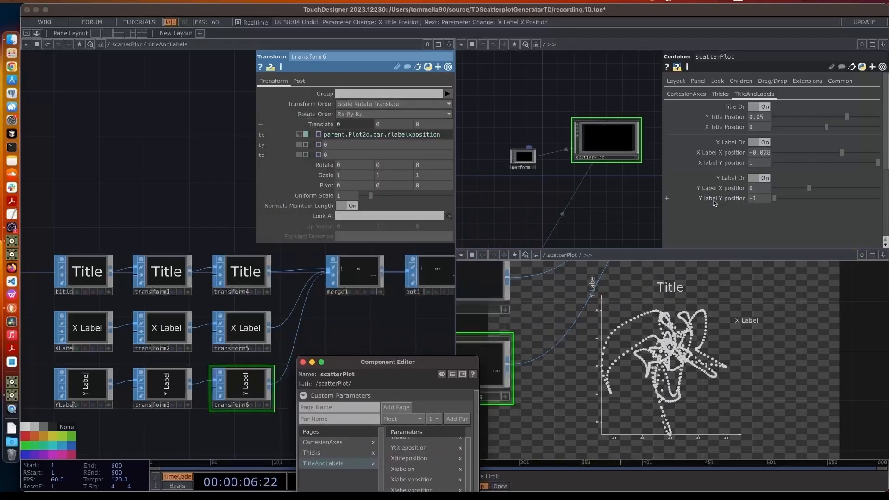
left_click_drag(714, 203, 384, 125)
Reference Y label Y position in transform6's Translate Y and test the slider
left_click(391, 123)
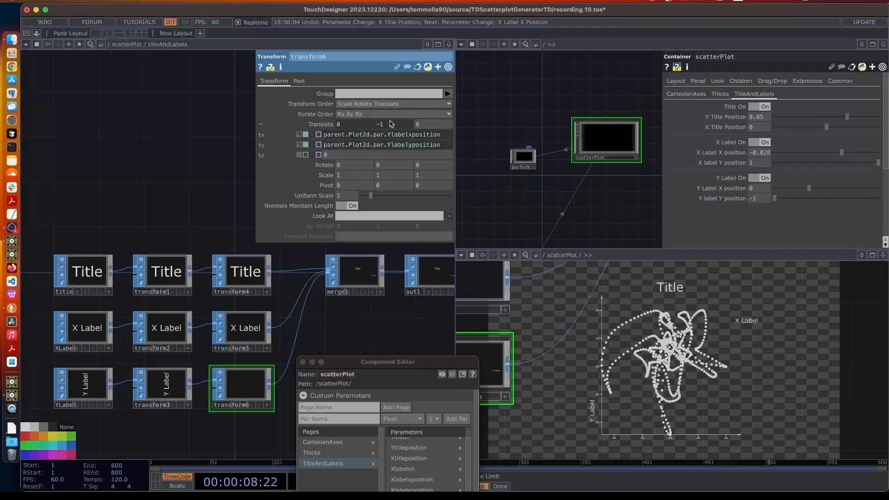
left_click_drag(389, 366, 378, 113)
left_click(401, 271)
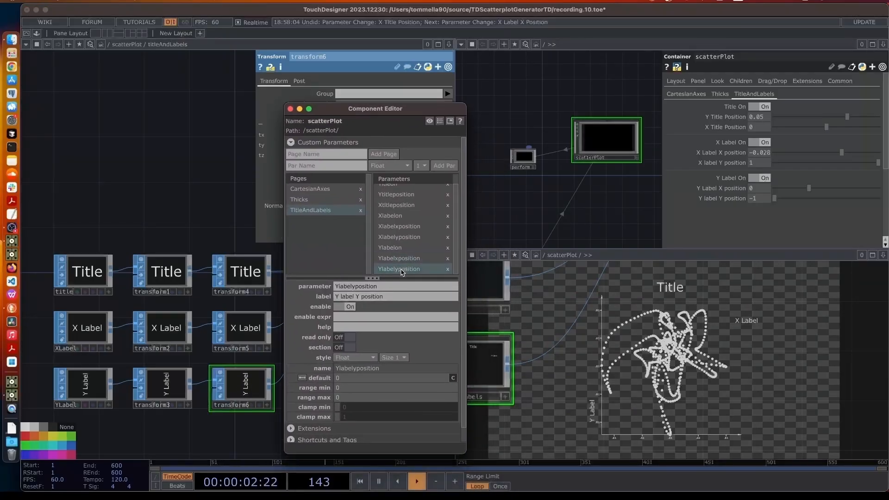
left_click(783, 199)
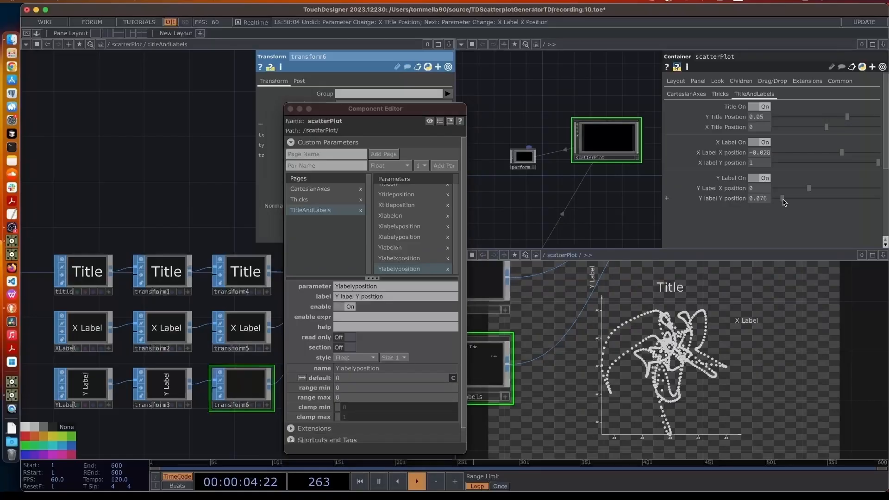
left_click_drag(784, 203, 765, 201)
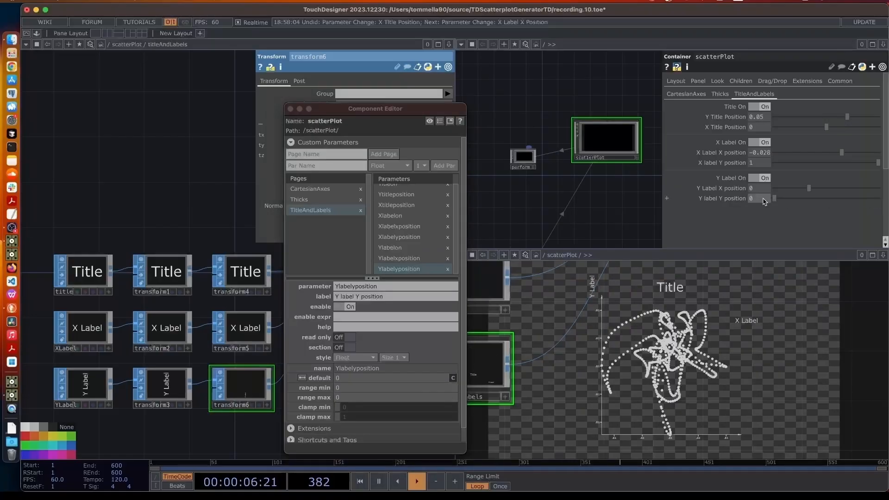
Set Y label Y position's range to -1 to 0.5 and reset its value to 0
left_click(345, 387)
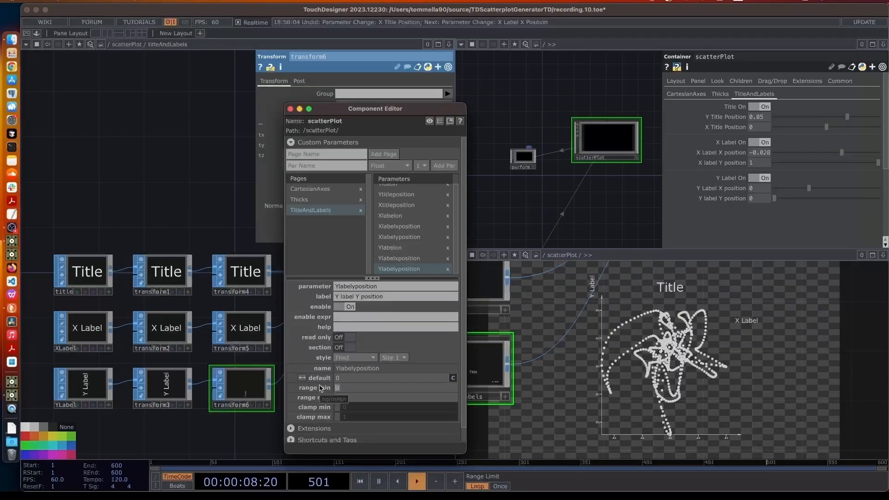
type("-1")
left_click(353, 397)
type(".5")
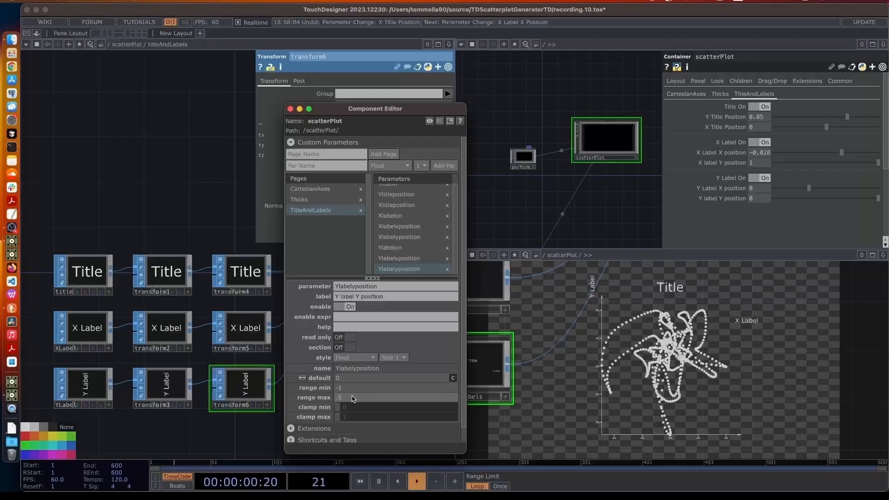
left_click(828, 222)
left_click_drag(847, 197, 823, 199)
left_click(765, 199)
type("0")
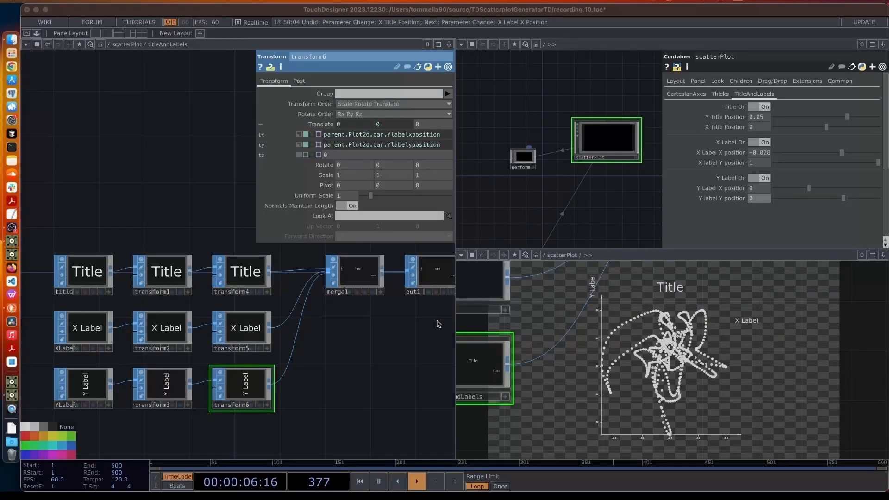
Toggle Section and Read Only on Y label Y position, then start naming a Restore parameter
left_click_drag(435, 322, 382, 352)
left_click_drag(351, 109, 522, 379)
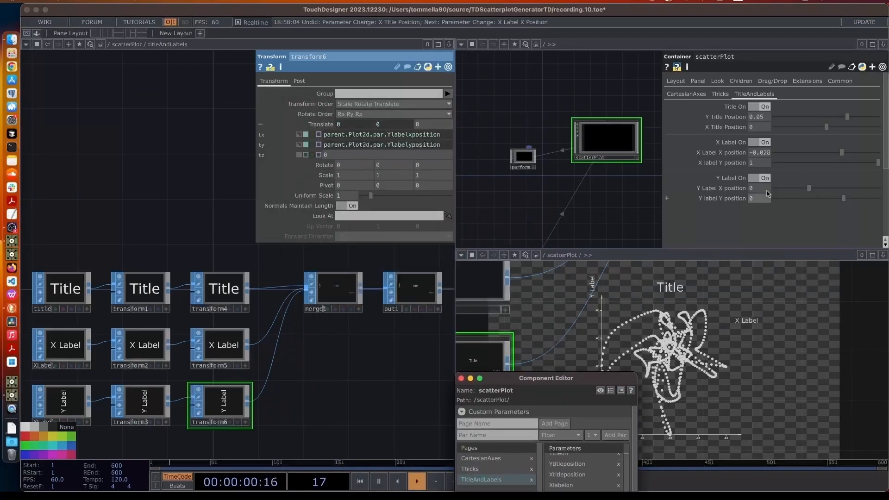
left_click_drag(569, 378, 534, 115)
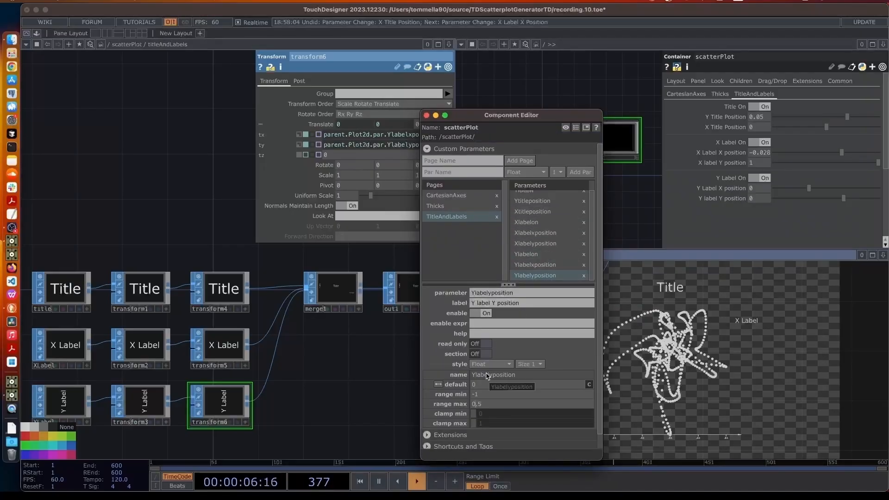
left_click(478, 355)
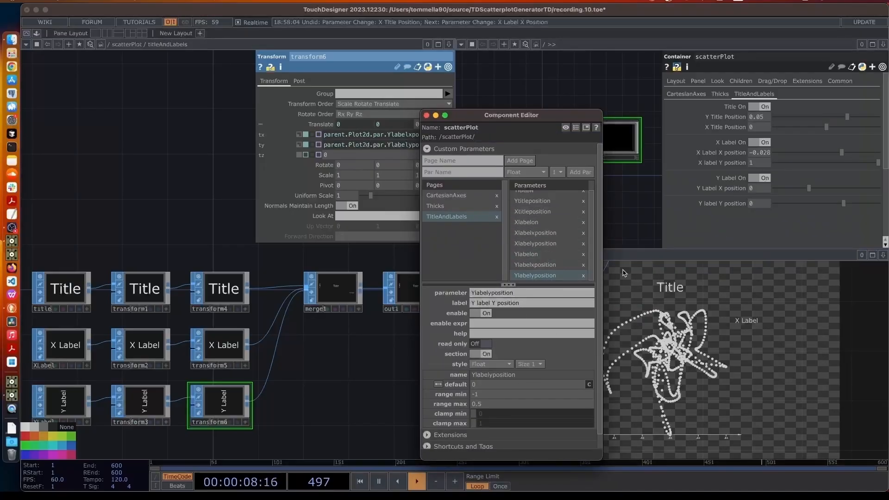
left_click(484, 345)
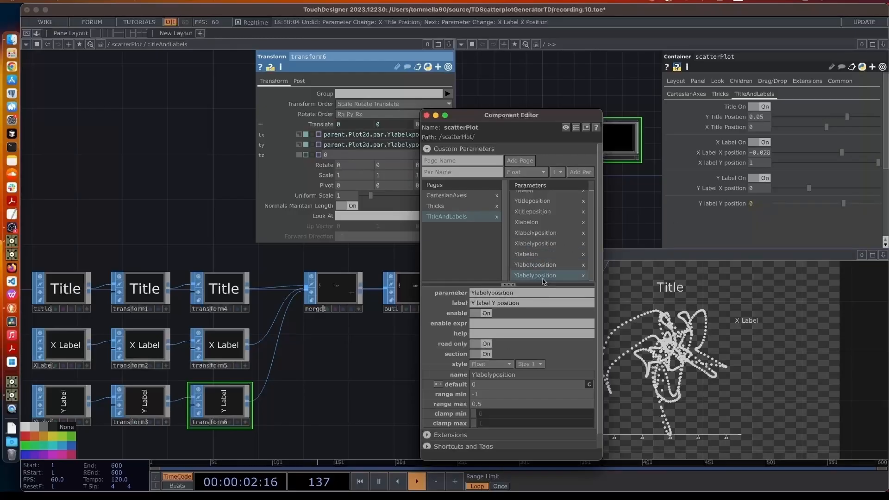
left_click(483, 355)
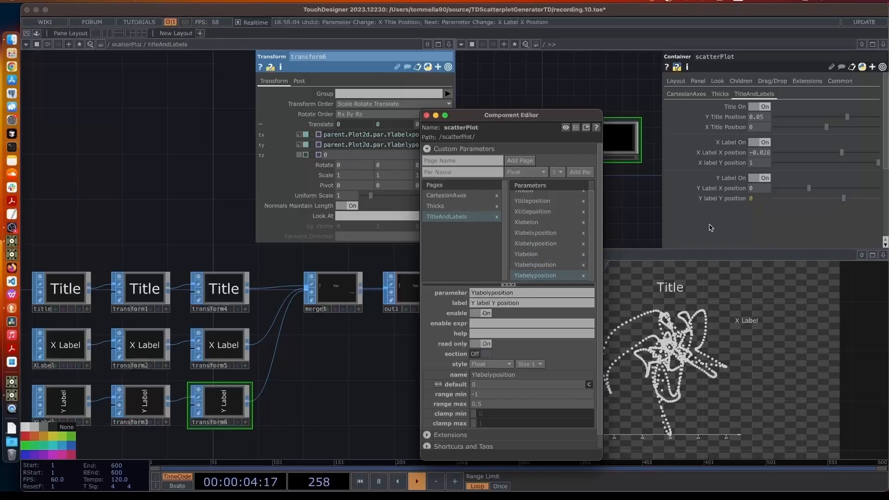
left_click(429, 173)
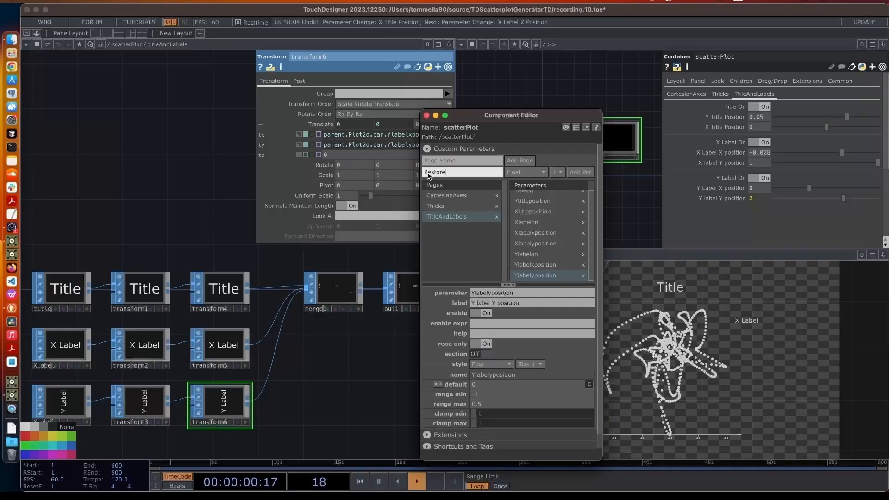
Add a Pulse parameter 'RestoreLabels' to scatterPlot with Section turned on
type("RestoreLabels")
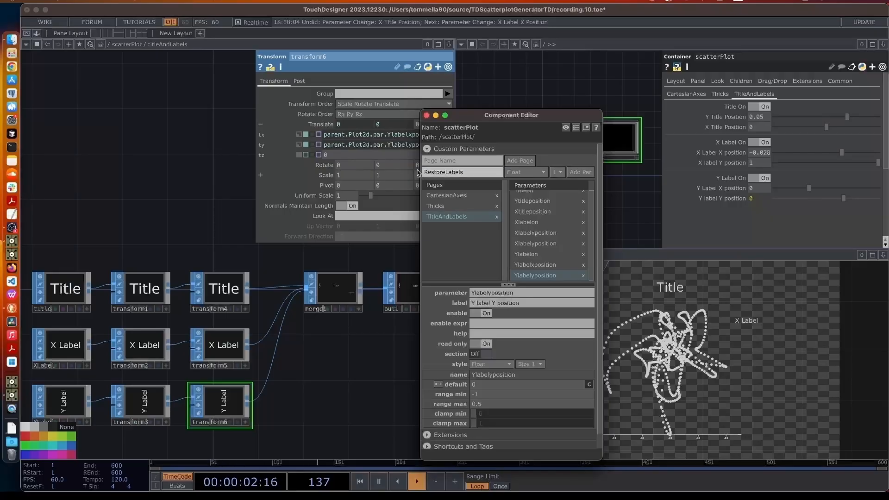
left_click(515, 175)
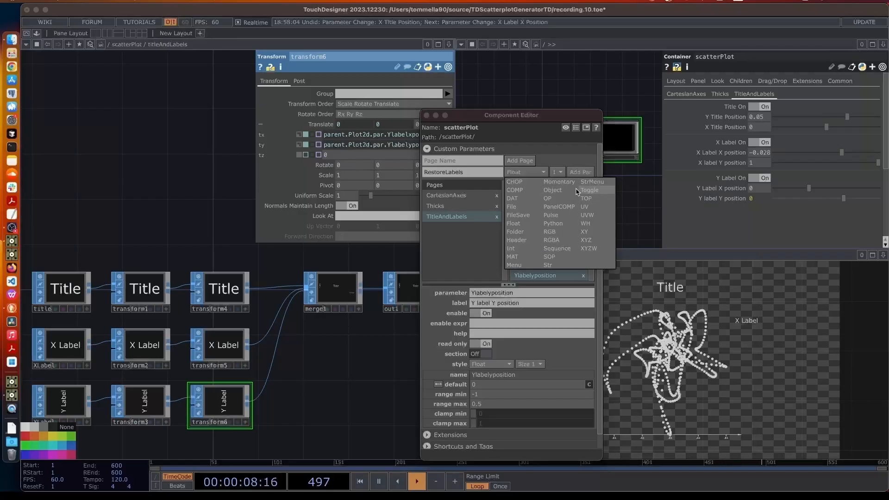
left_click(551, 216)
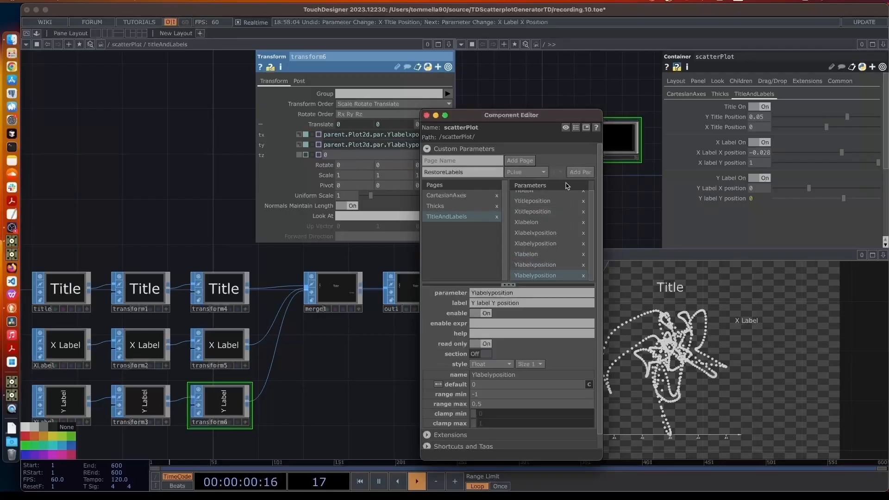
left_click(579, 172)
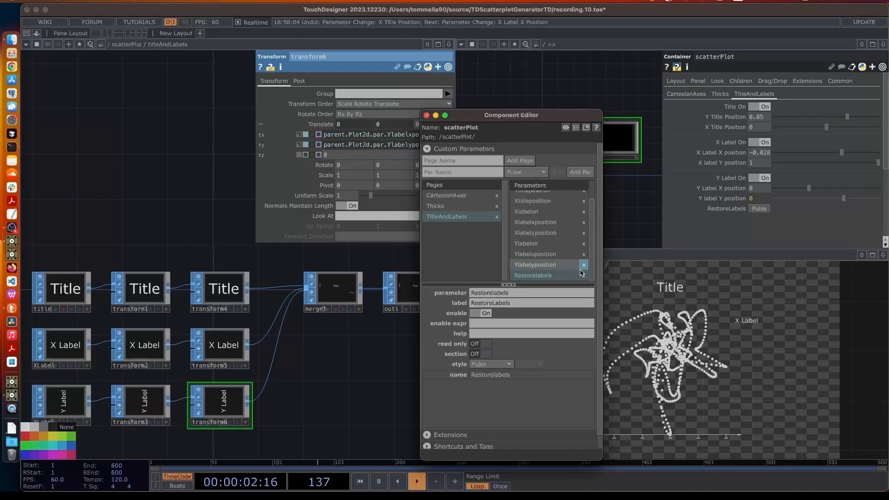
left_click(479, 354)
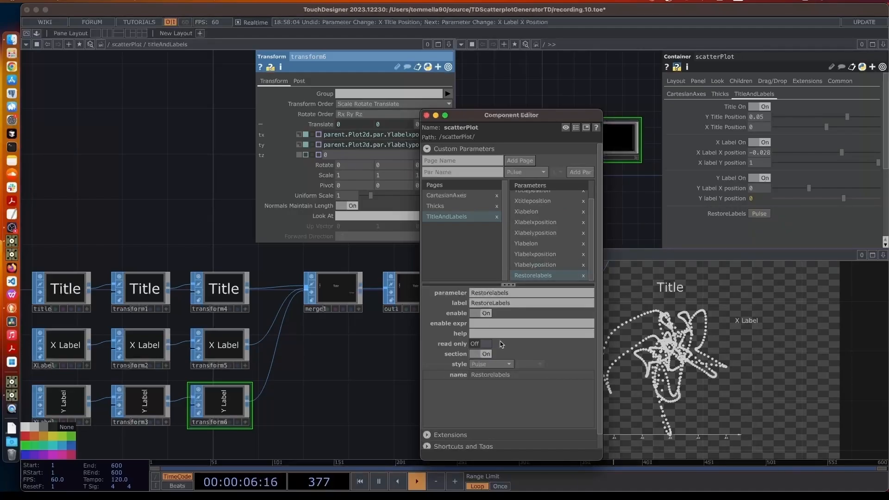
Move the Component Editor aside and bring up the OP Create Dialog
left_click_drag(472, 116, 572, 299)
scroll(168, 263, "up", 5)
key("Tab")
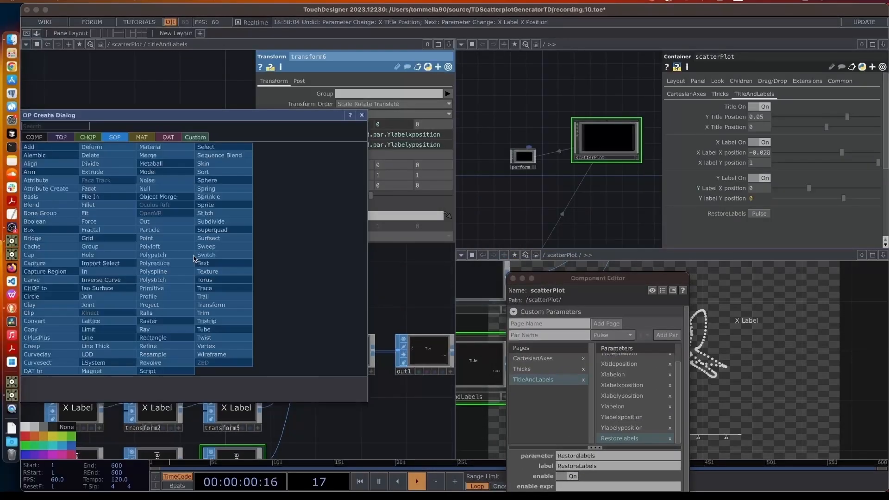
Place a Parameter Execute DAT (parexec1) inside titleAndLabels and enlarge it
type("para")
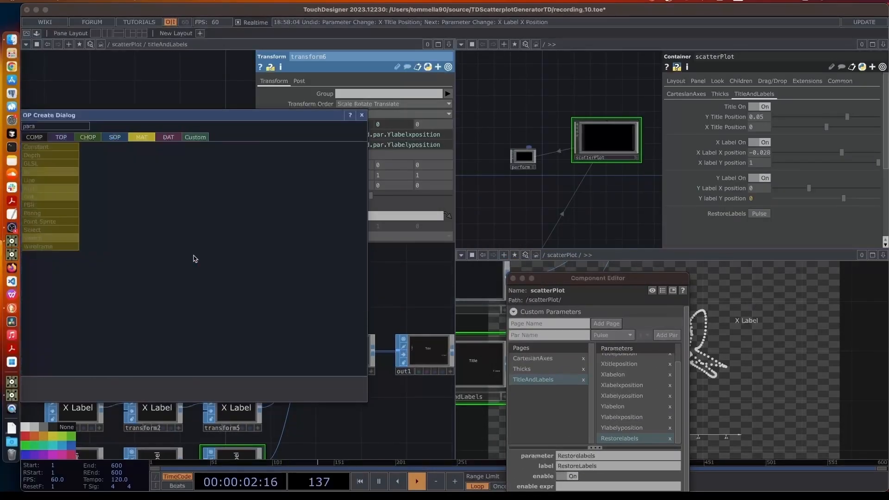
left_click(123, 246)
left_click(221, 263)
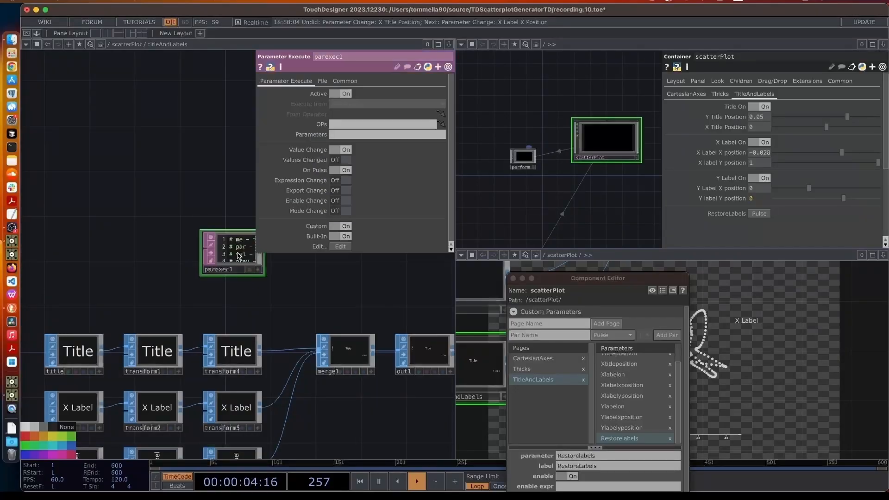
left_click_drag(264, 276, 324, 313)
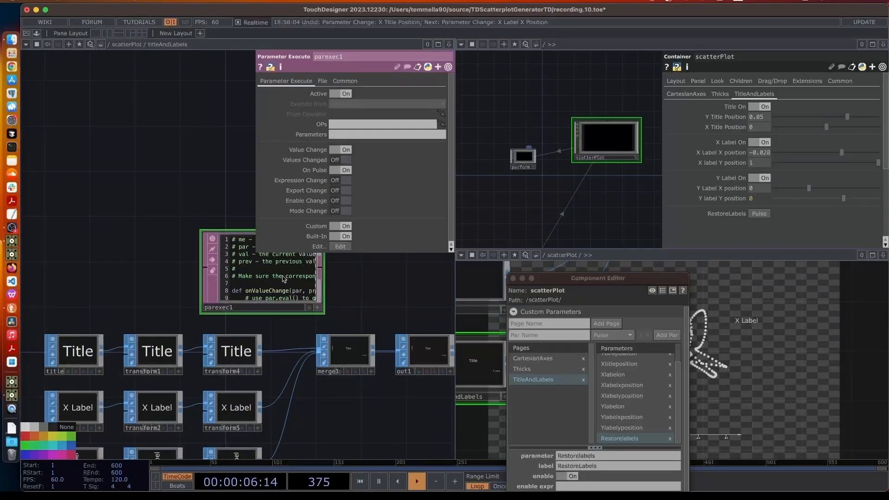
left_click_drag(195, 188, 158, 166)
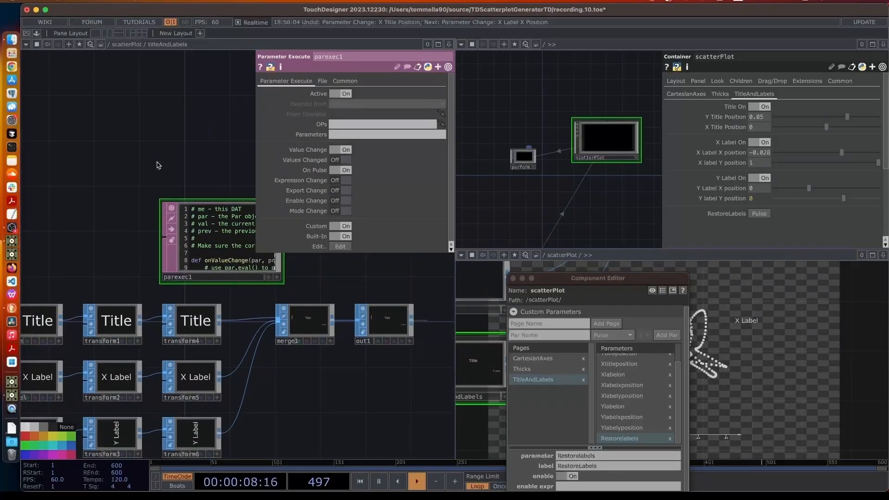
Copy the myOp and onPulse restore-defaults code from cartesianAxes' parexec1, then return to scatterPlot
key("u")
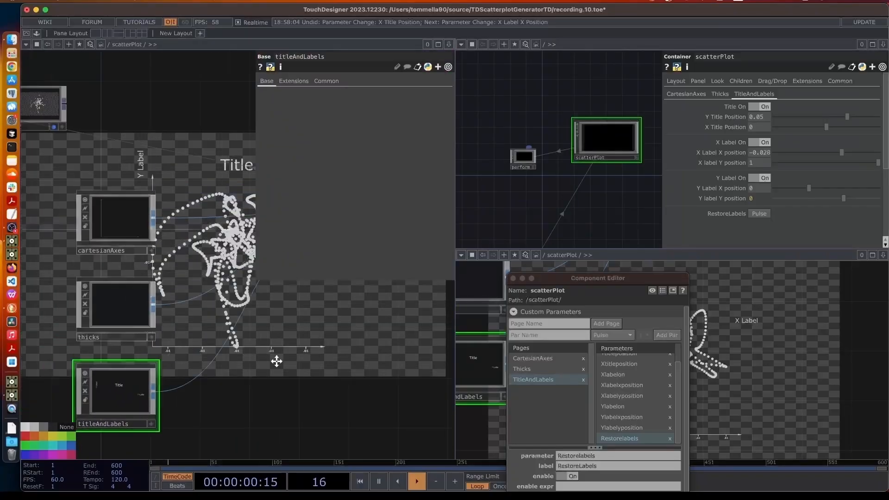
left_click(160, 252)
key("i")
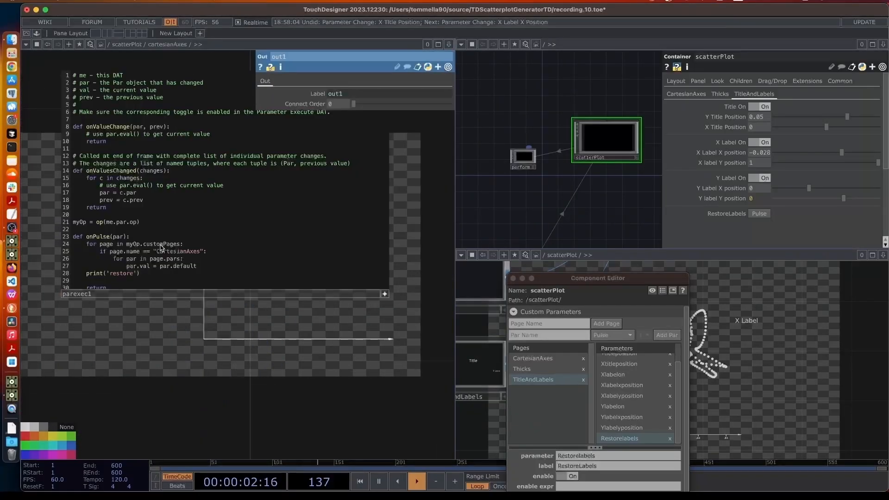
scroll(121, 291, "up", 2)
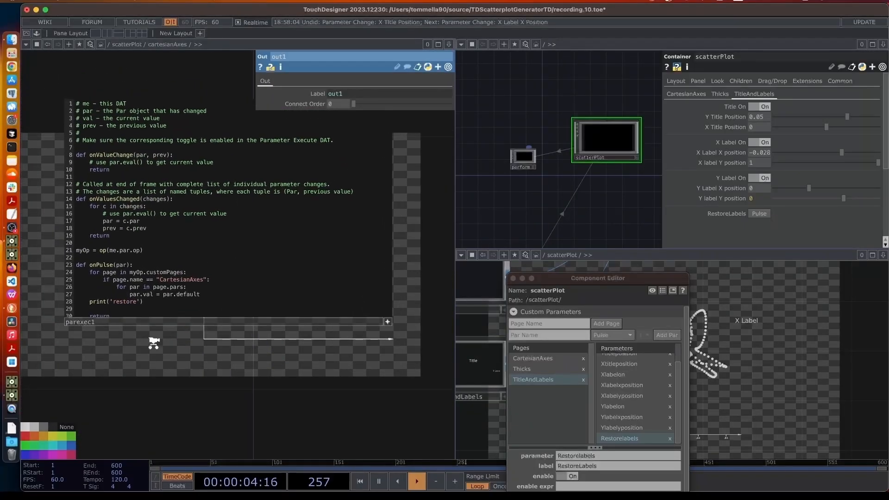
left_click_drag(145, 295, 61, 237)
key("ctrl+c")
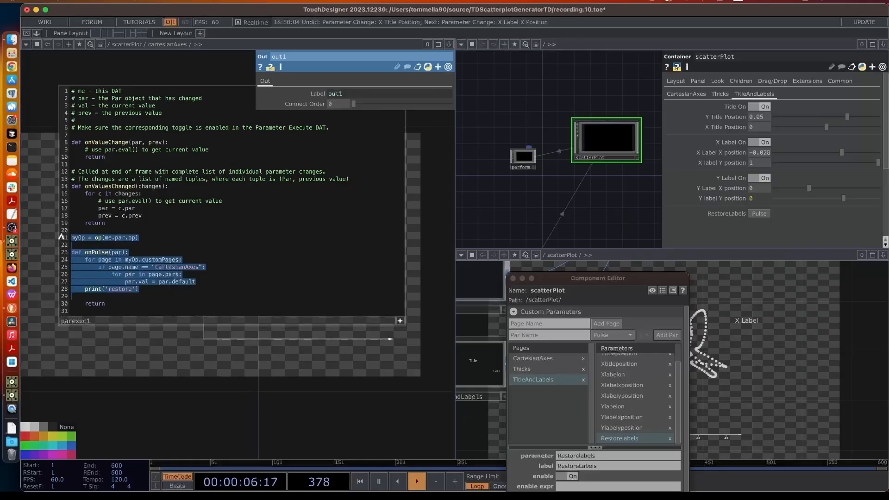
left_click(232, 422)
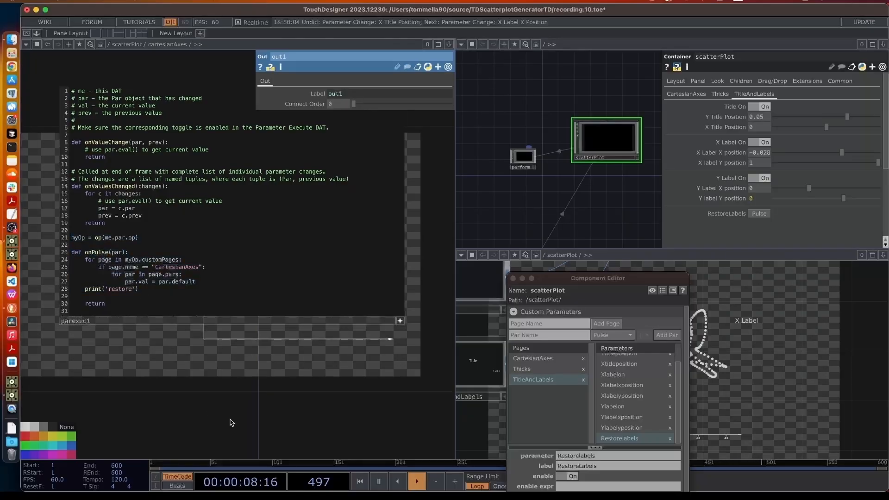
left_click_drag(142, 289, 68, 252)
left_click_drag(139, 238, 38, 234)
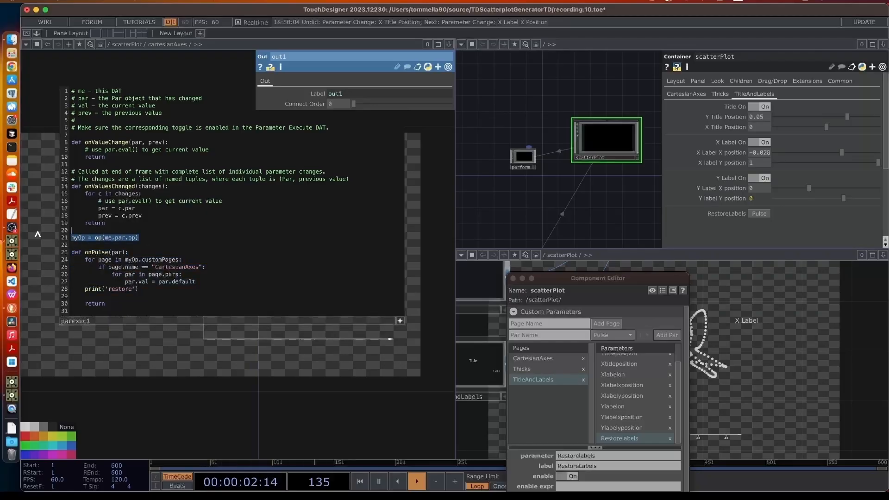
left_click(222, 402)
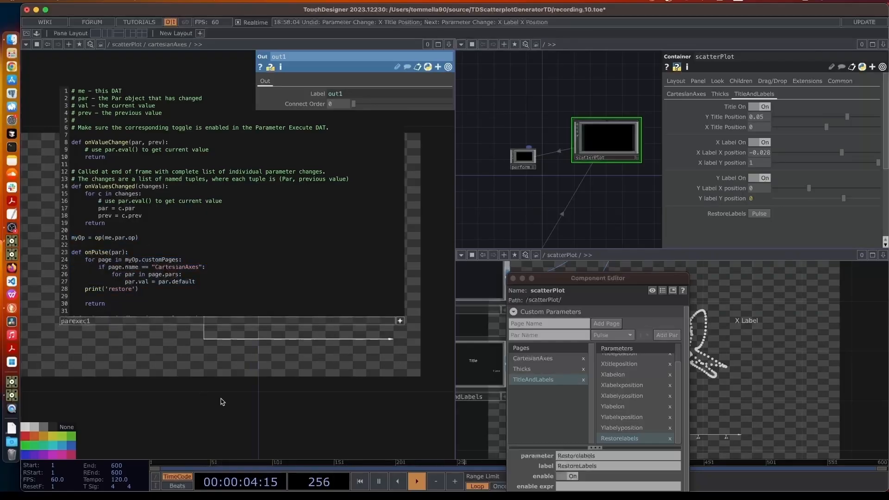
key("u")
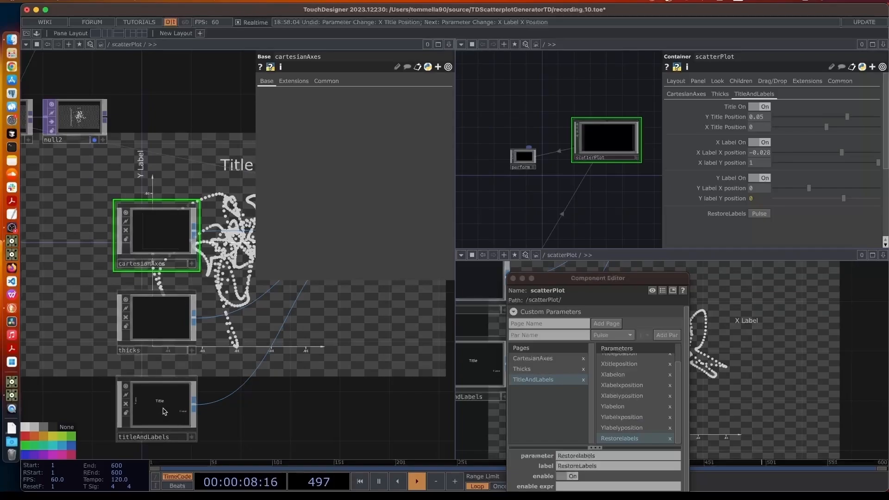
Delete the comment header and both par.eval comment lines from titleAndLabels' parexec1
double_click(163, 411)
scroll(246, 331, "up", 5)
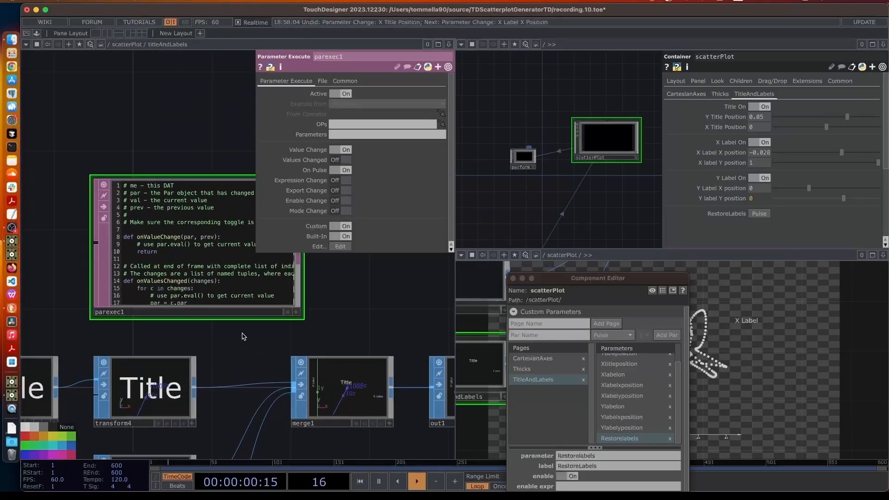
scroll(244, 336, "up", 3)
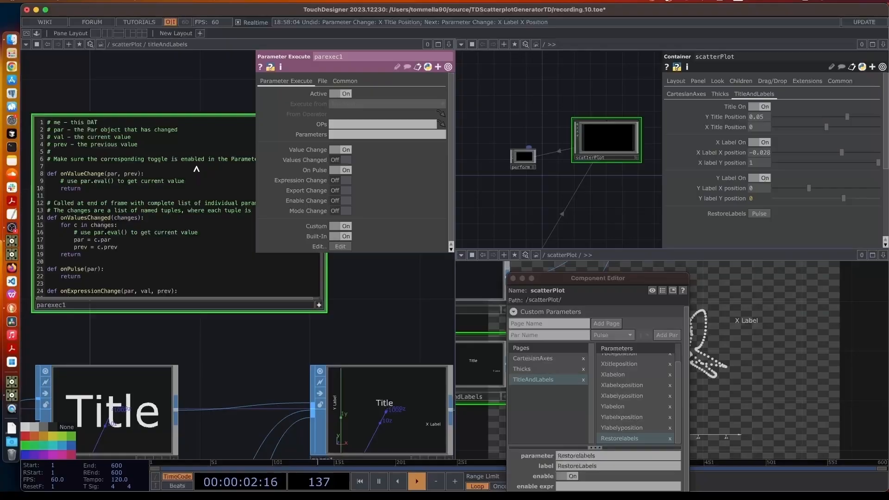
left_click_drag(197, 169, 41, 119)
key("BackSpace")
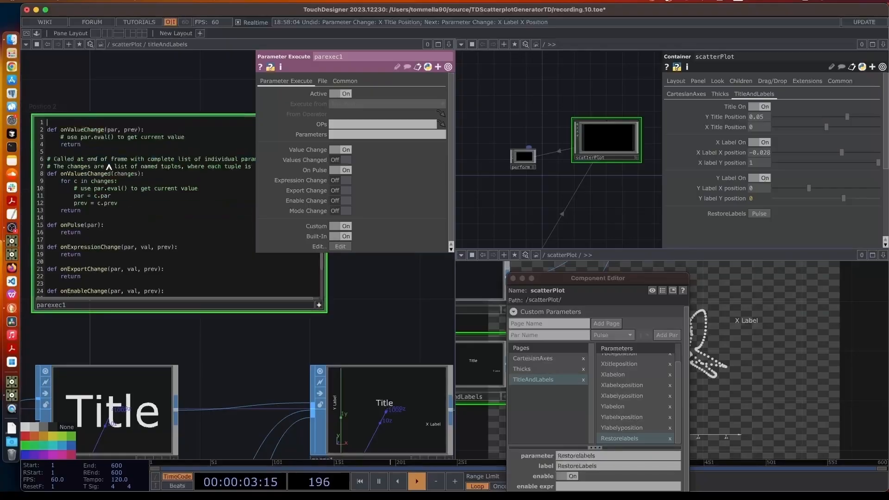
triple_click(101, 137)
key("BackSpace")
triple_click(190, 188)
key("BackSpace")
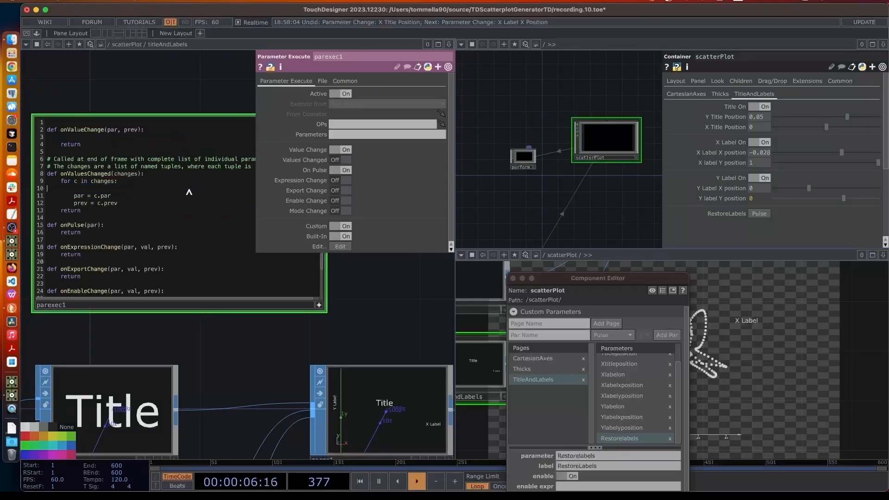
key("BackSpace")
Remove the onValuesChanged comments and tidy the blank lines around return
left_click_drag(197, 169, 71, 159)
left_click_drag(194, 168, 58, 153)
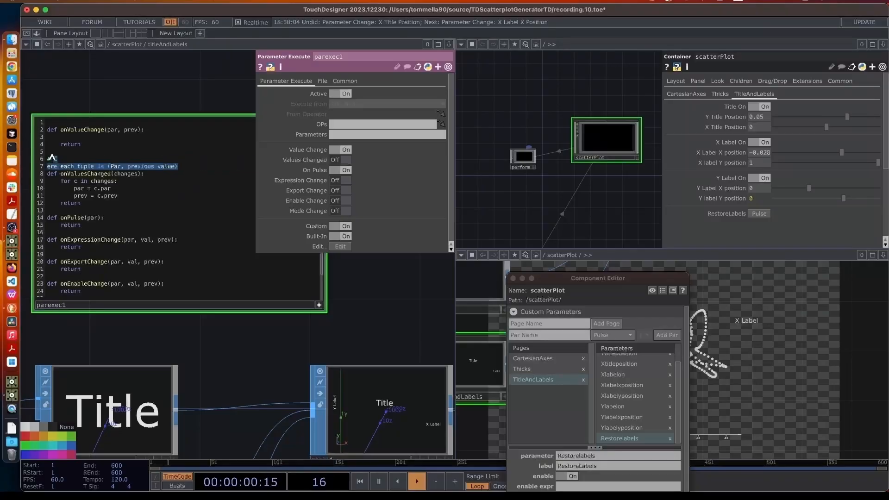
key("BackSpace")
key("BackSpace")
left_click(82, 139)
key("BackSpace")
left_click(123, 138)
key("Return")
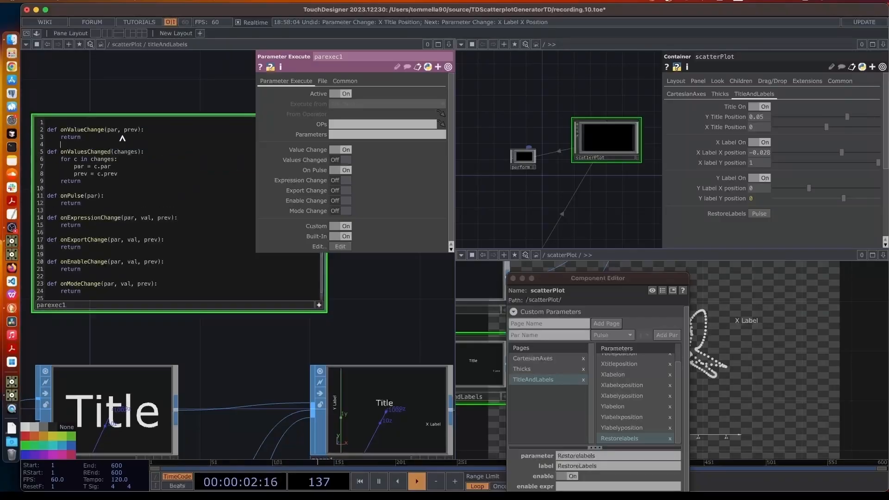
Paste the myOp and onPulse restore code over onPulse and set OPs to /scatterPlot
left_click_drag(91, 206, 40, 194)
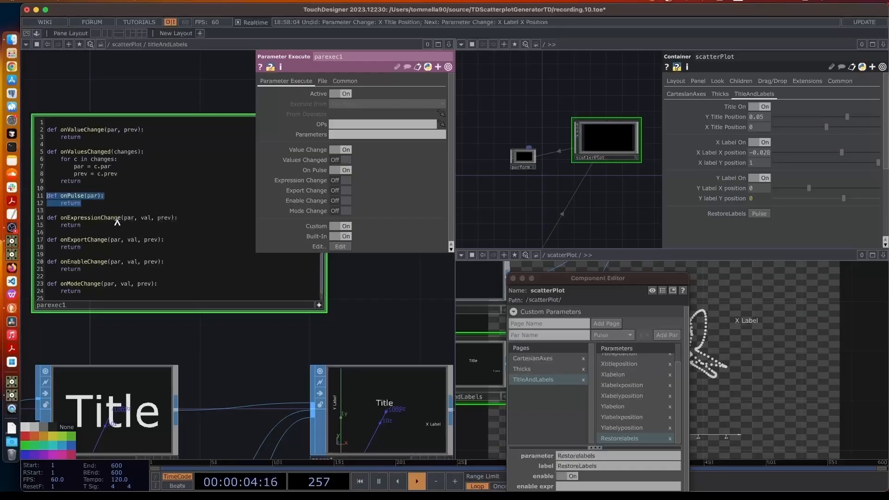
key("ctrl+v")
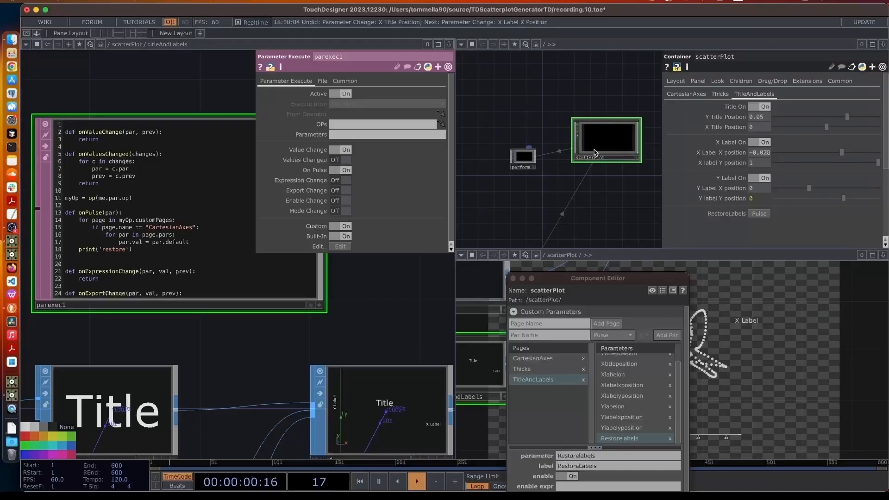
left_click_drag(599, 149, 345, 128)
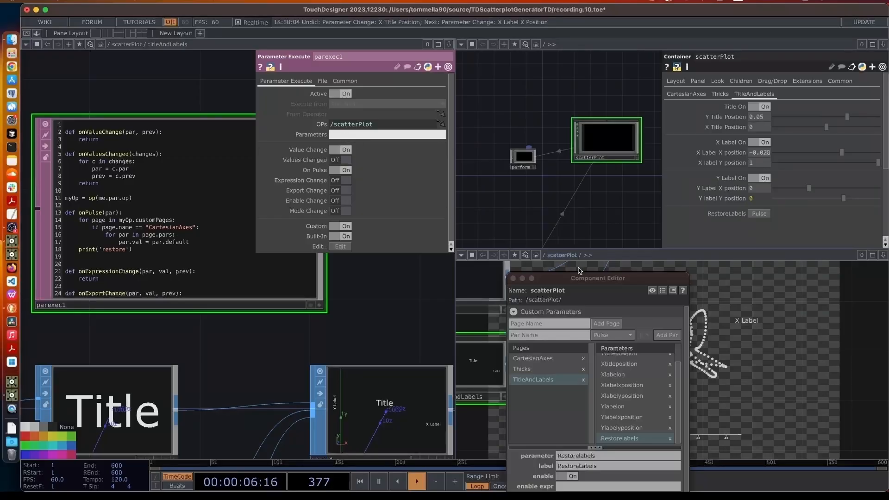
Set parexec1's Parameters field to Restorelabels, copied from the Component Editor
left_click_drag(579, 277, 566, 99)
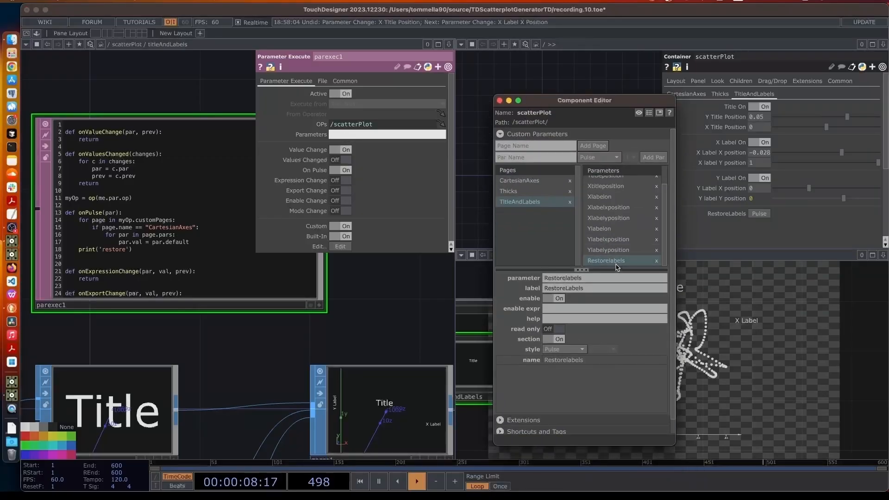
double_click(552, 279)
key("super+c")
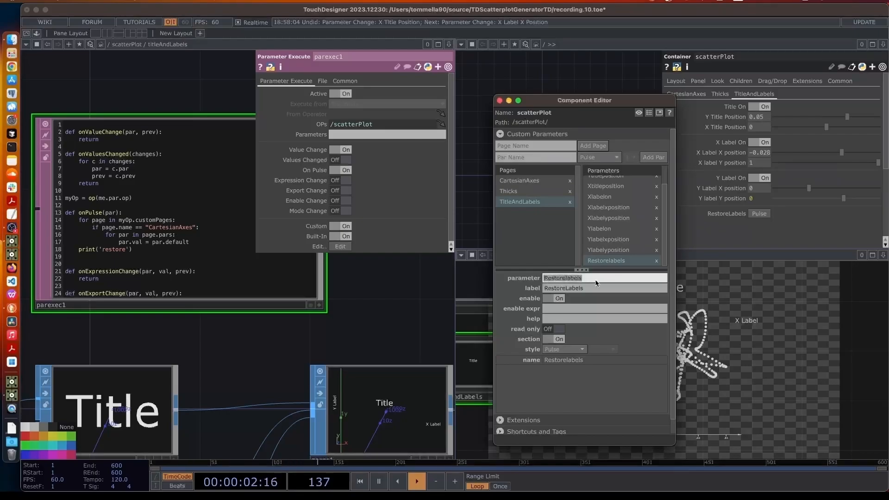
left_click(341, 135)
key("super+v")
left_click(389, 309)
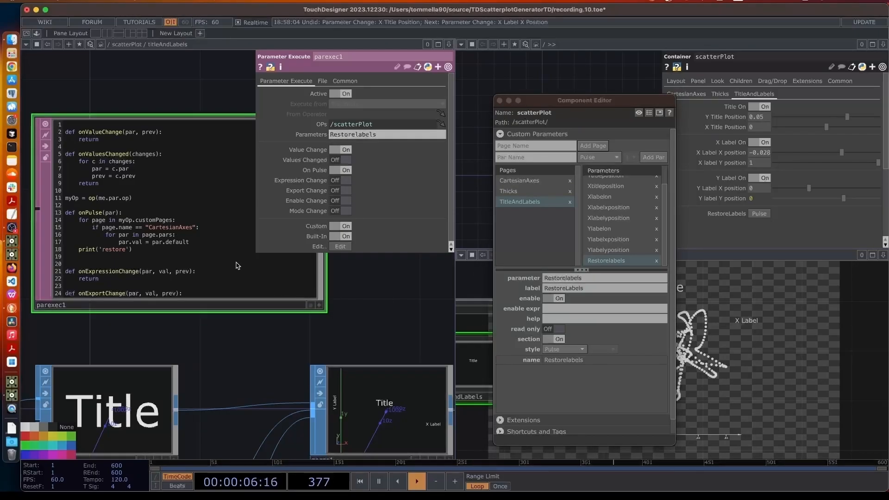
Change 'CartesianAxes' to 'TitleAndLabels' in the onPulse code on line 15
left_click(319, 305)
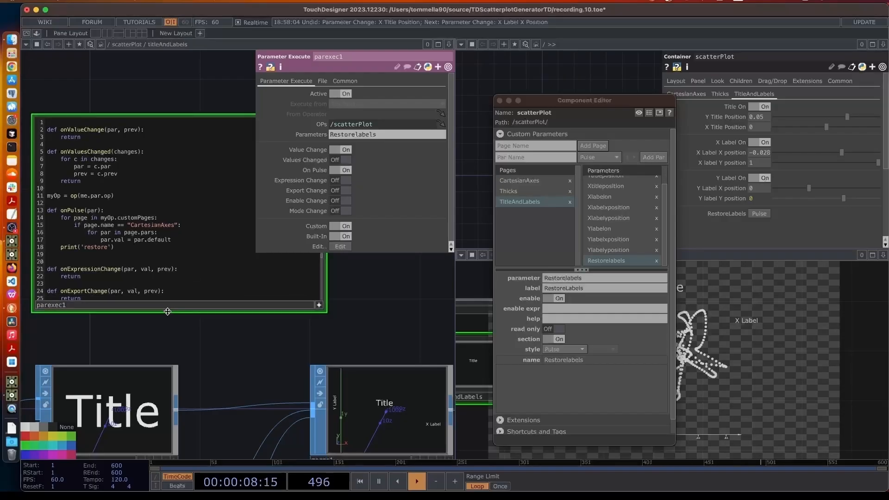
left_click_drag(167, 319, 205, 339)
left_click_drag(169, 246, 211, 246)
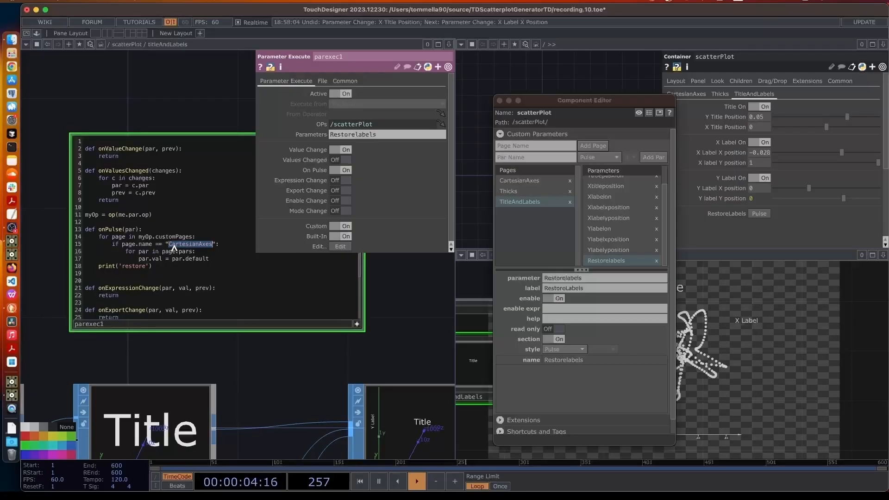
left_click_drag(642, 101, 646, 260)
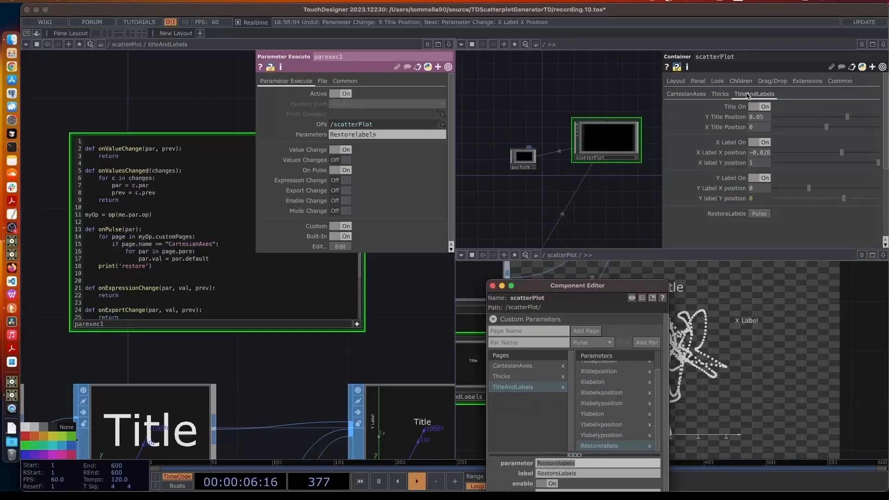
double_click(203, 244)
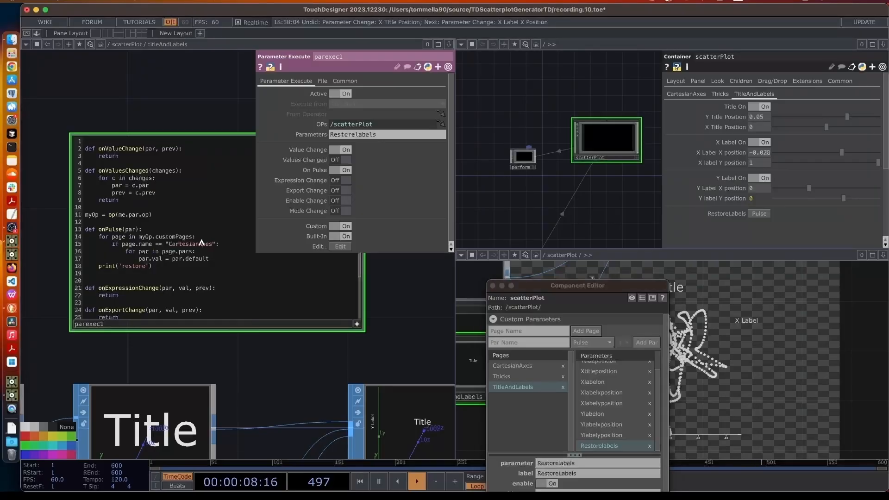
type("TitleAndLabel")
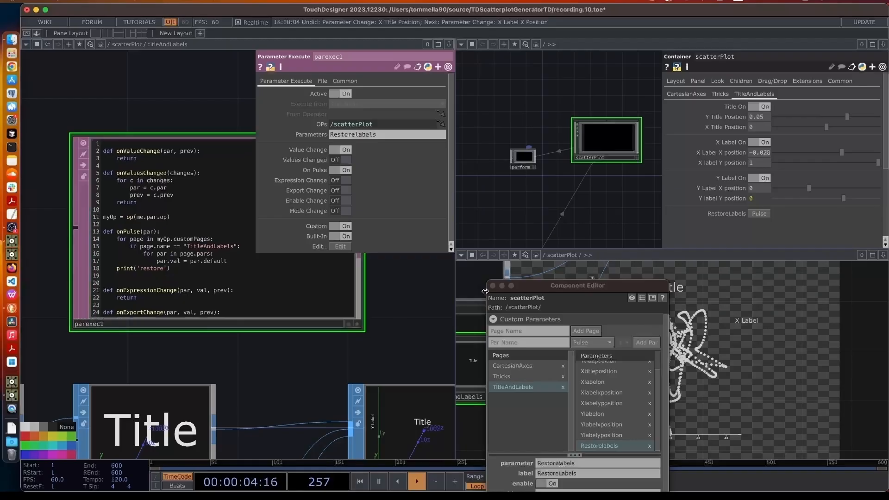
left_click(523, 302)
left_click_drag(572, 286, 639, 395)
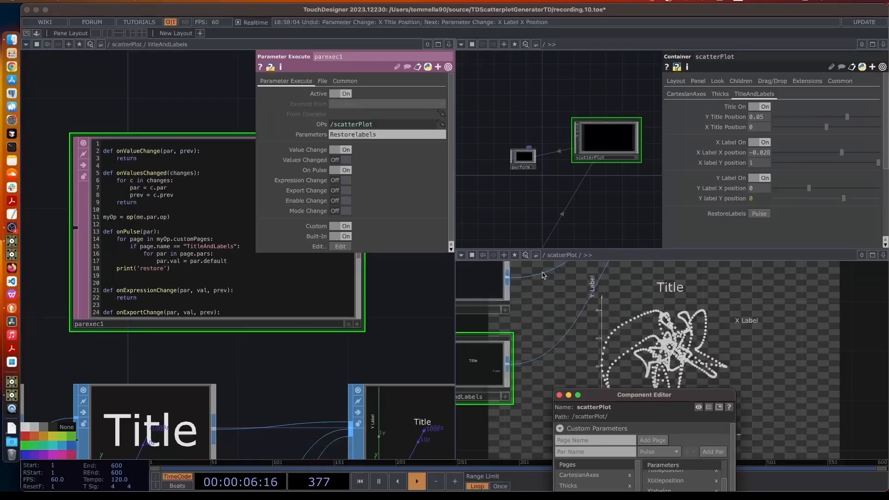
Switch the lower-right pane to Textport and fire the RestoreLabels pulse
left_click(461, 255)
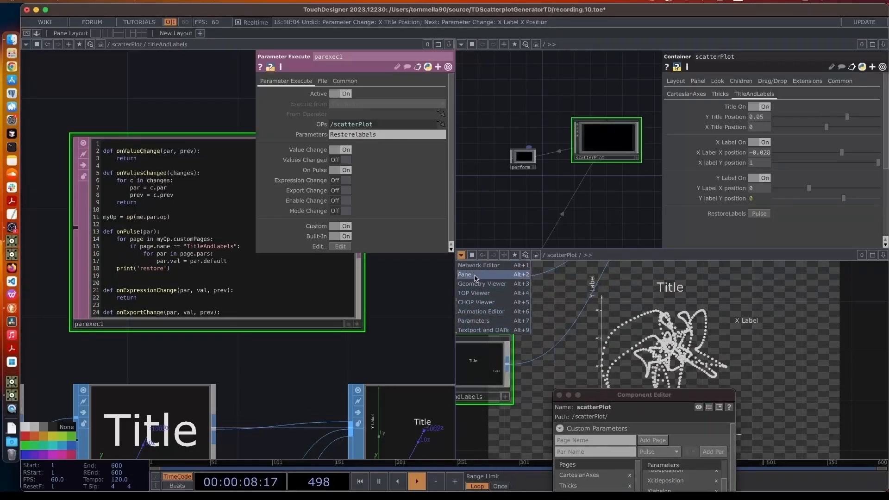
left_click(480, 330)
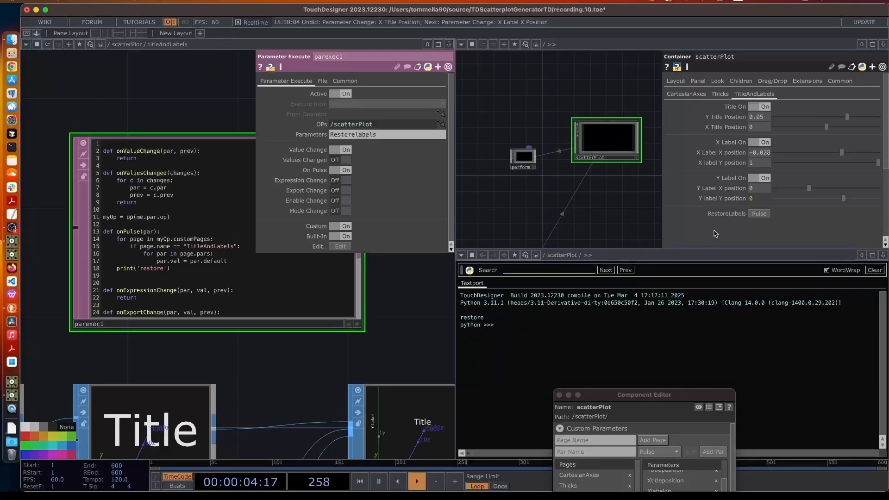
left_click(758, 216)
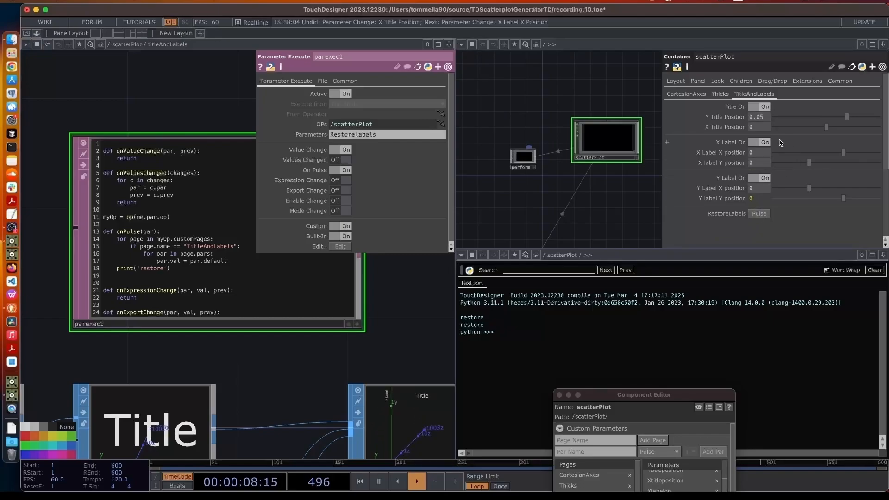
Turn off Title and X Label, move the title to Y -0.8, then pulse RestoreLabels to restore defaults
left_click(765, 143)
left_click(762, 106)
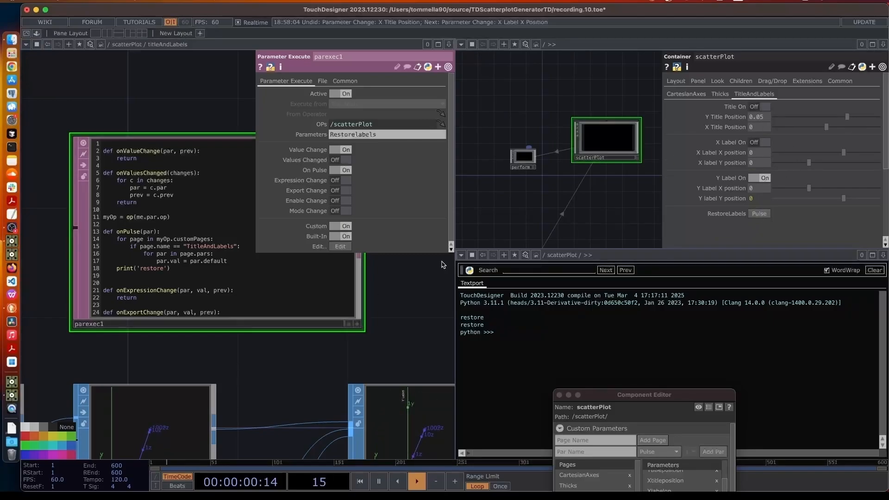
key("u")
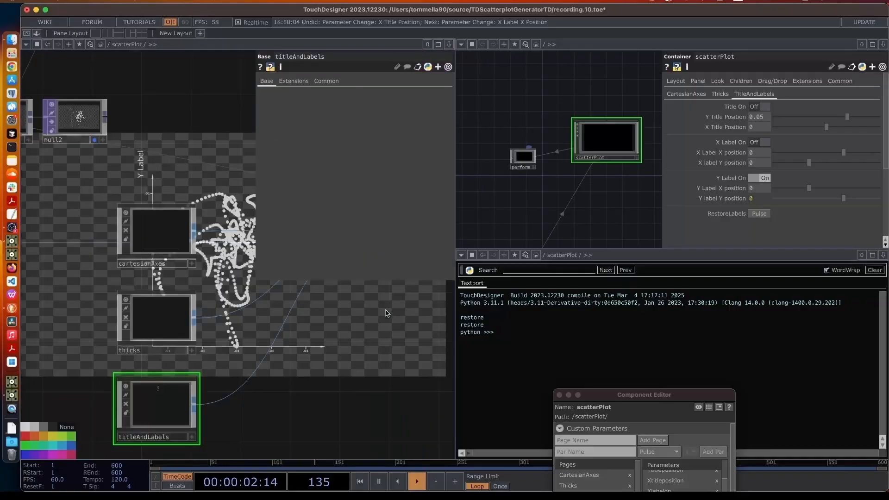
left_click_drag(373, 318, 230, 181)
key("p")
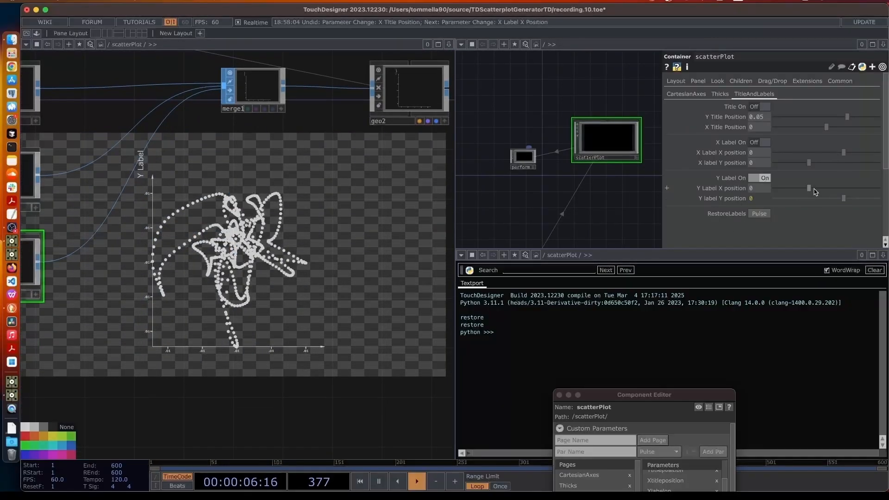
left_click_drag(809, 119, 787, 188)
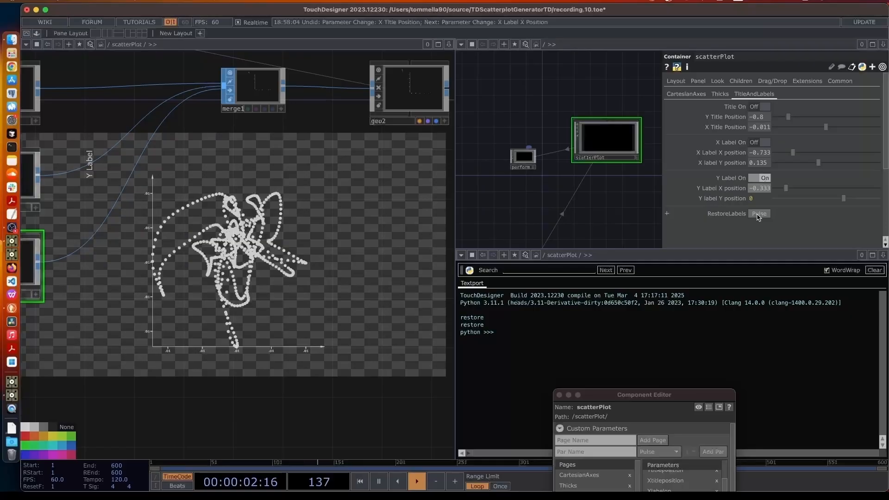
left_click(758, 215)
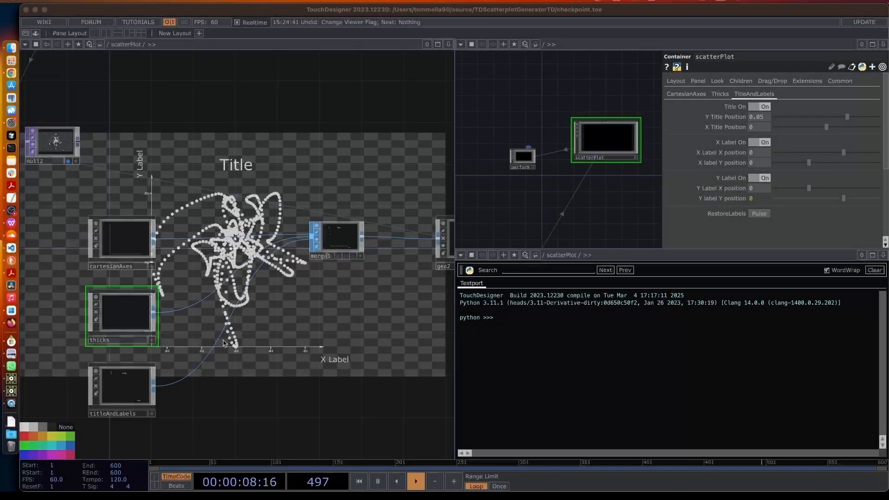
left_click_drag(246, 337, 298, 333)
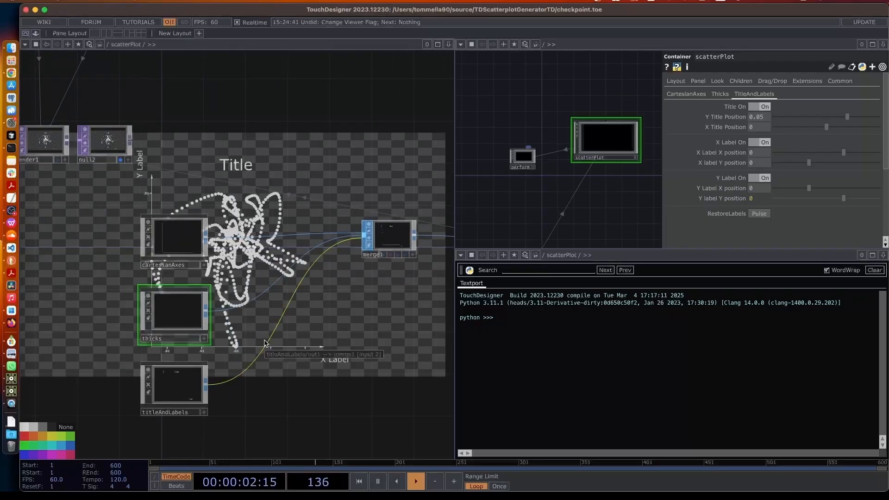
left_click_drag(283, 349, 188, 348)
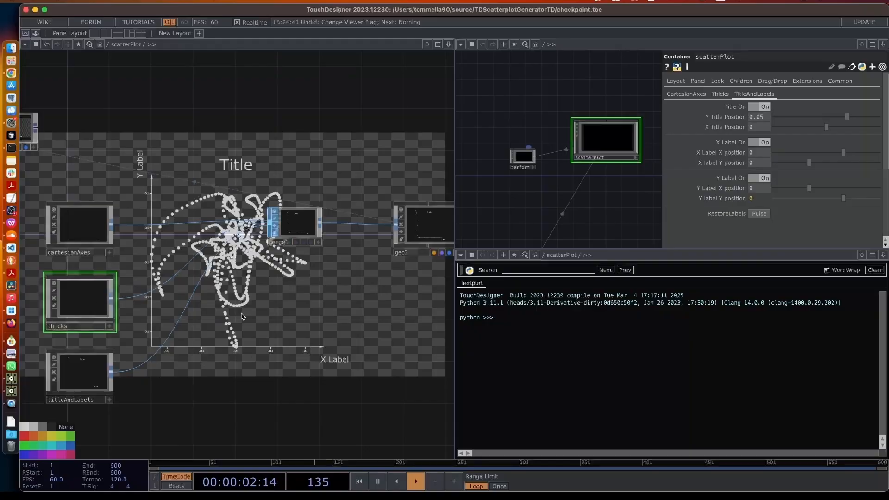
left_click_drag(233, 343, 327, 344)
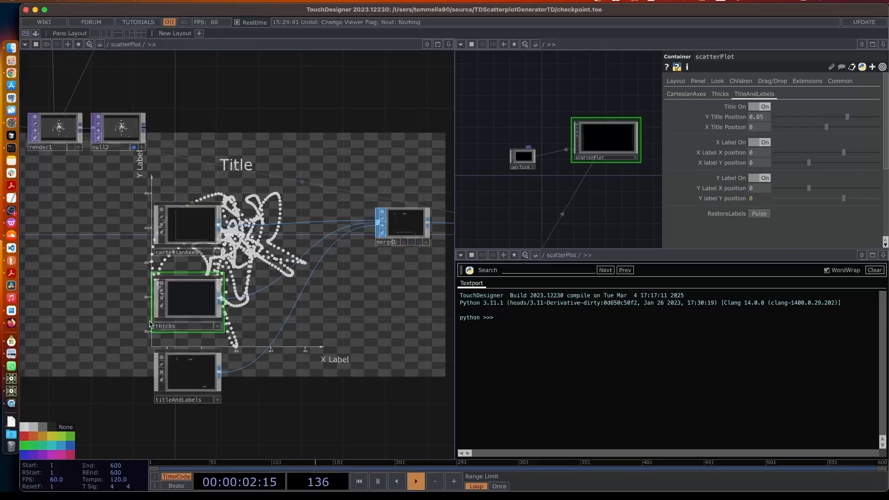
Enter the thicks component and show math1's parameters alongside the scatter plot preview
double_click(199, 303)
scroll(202, 317, "down", 5)
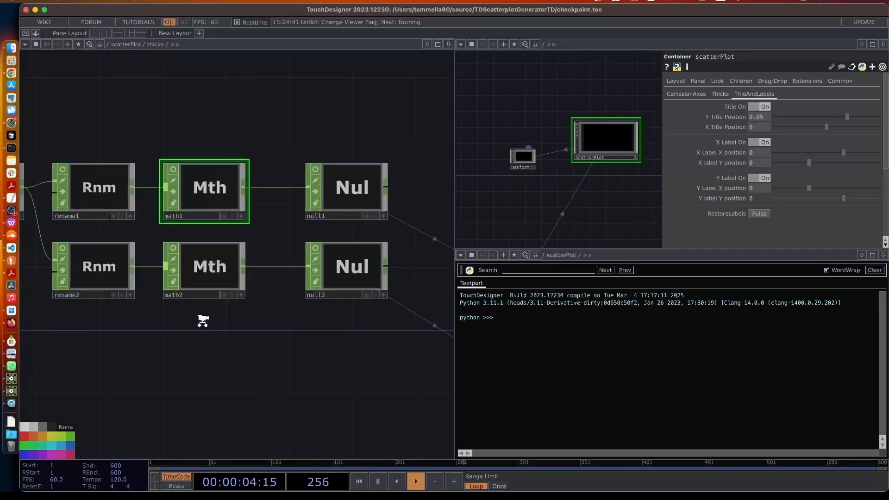
scroll(241, 393, "down", 4)
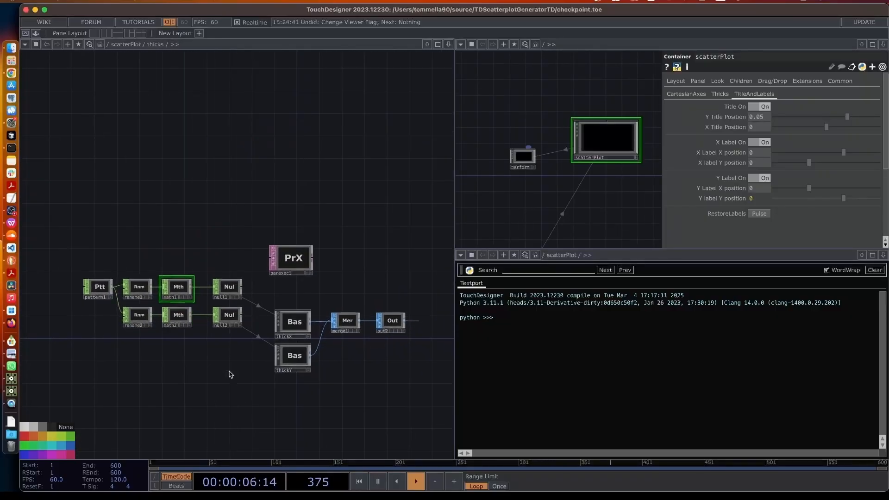
left_click_drag(82, 231, 379, 361)
scroll(213, 280, "up", 5)
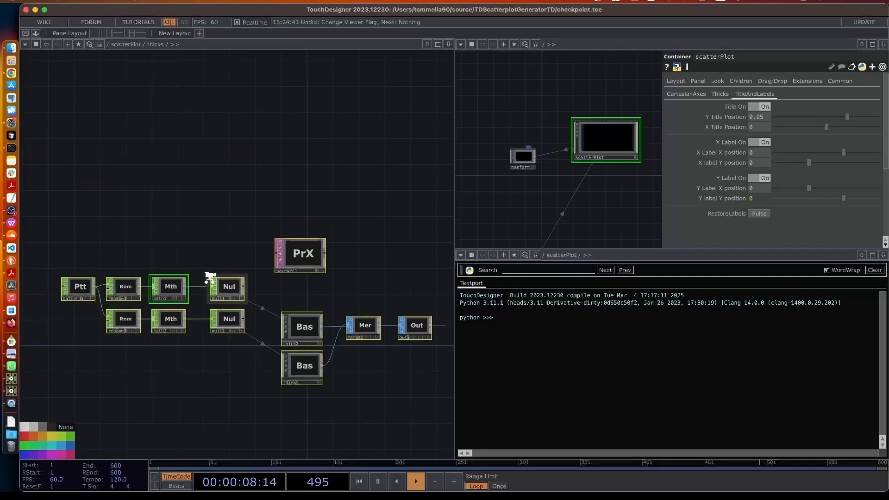
scroll(185, 338, "up", 4)
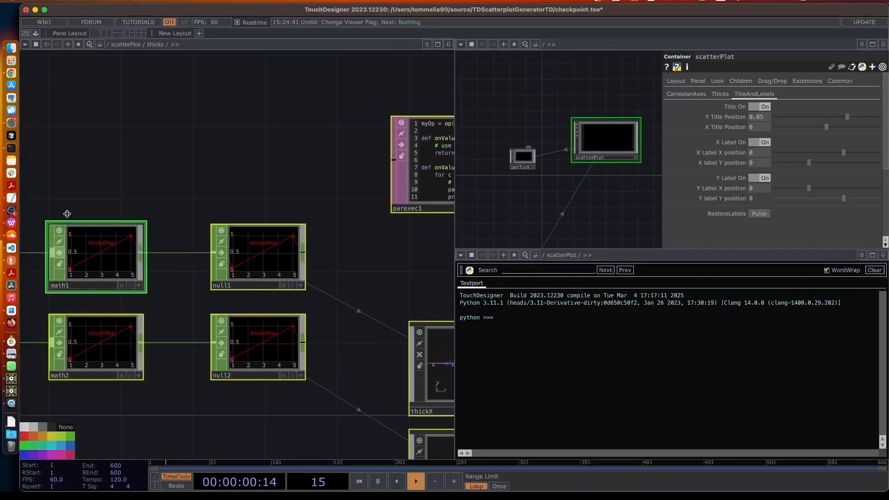
key("Tab")
key("Escape")
left_click_drag(190, 397, 289, 405)
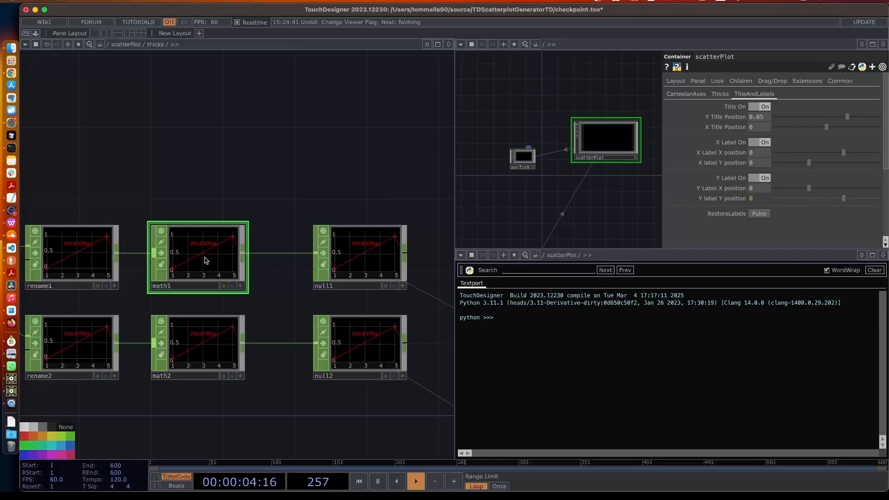
key("p")
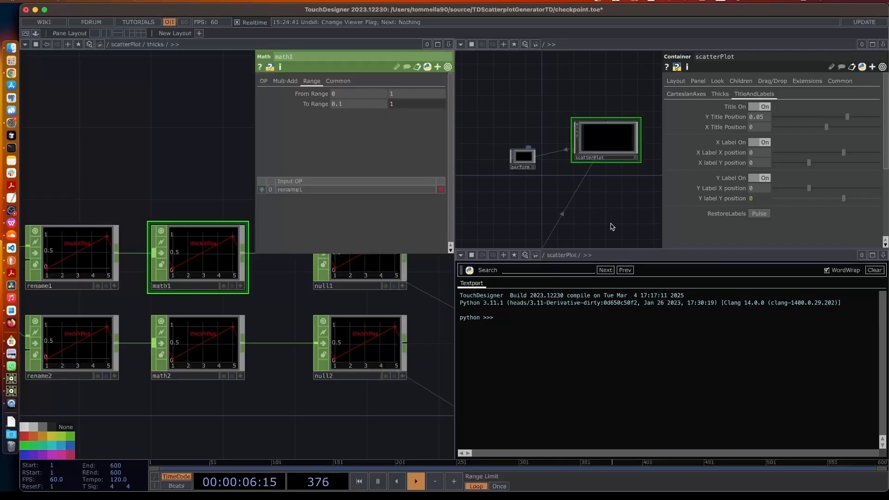
double_click(605, 139)
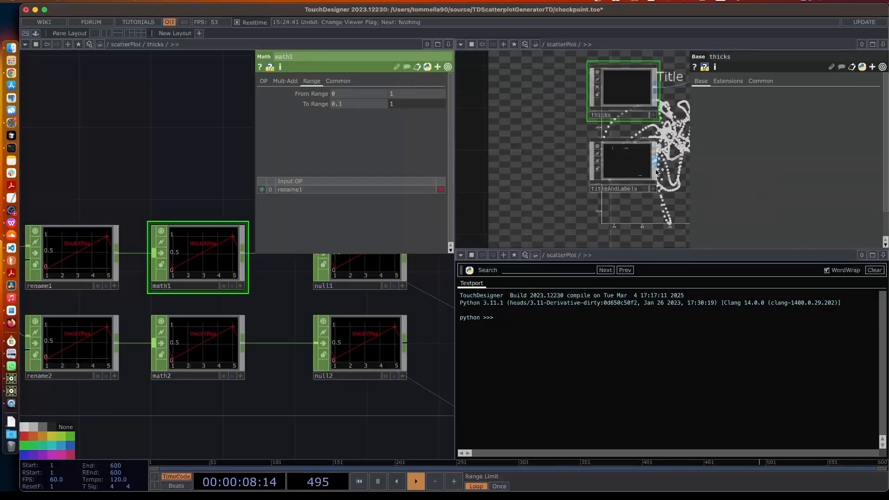
left_click_drag(666, 196, 650, 197)
key("p")
left_click_drag(709, 189, 629, 163)
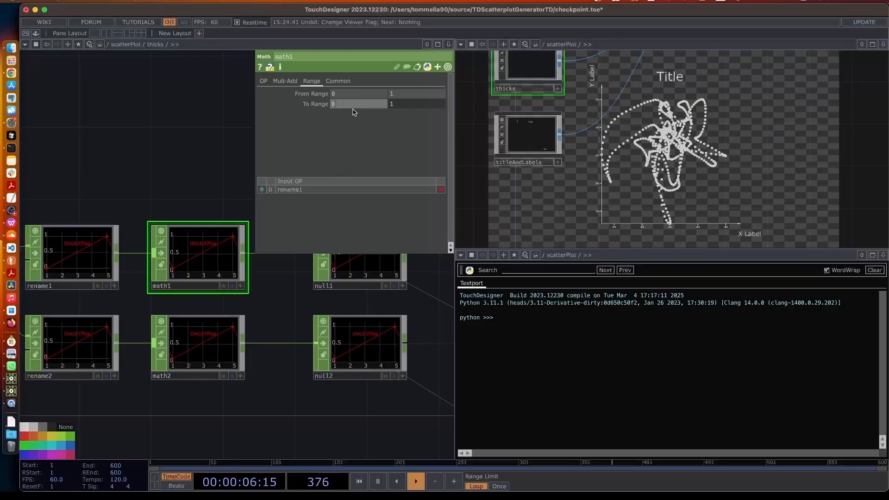
Delete '-.1' from math1's To Range expression parent.Plot2d.par.Xaxesize-.1, making it 1.1
left_click(391, 105)
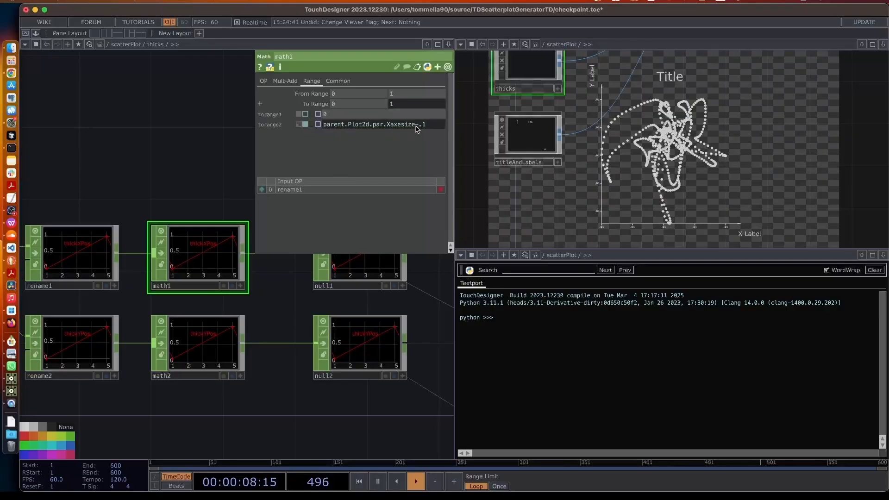
left_click_drag(416, 124, 442, 128)
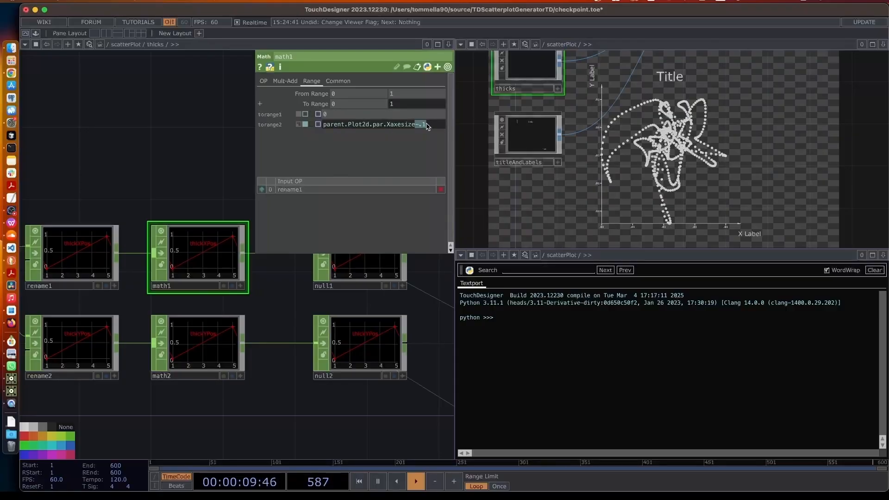
left_click(341, 106)
left_click(409, 105)
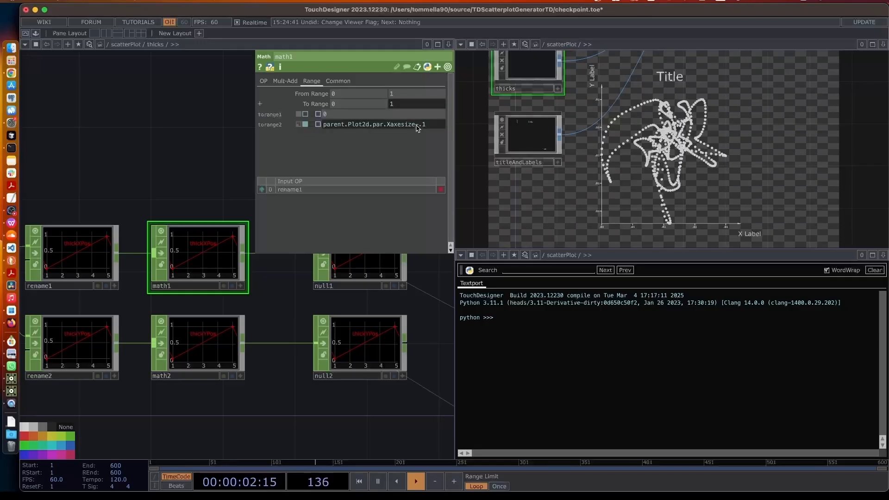
left_click_drag(417, 125, 427, 126)
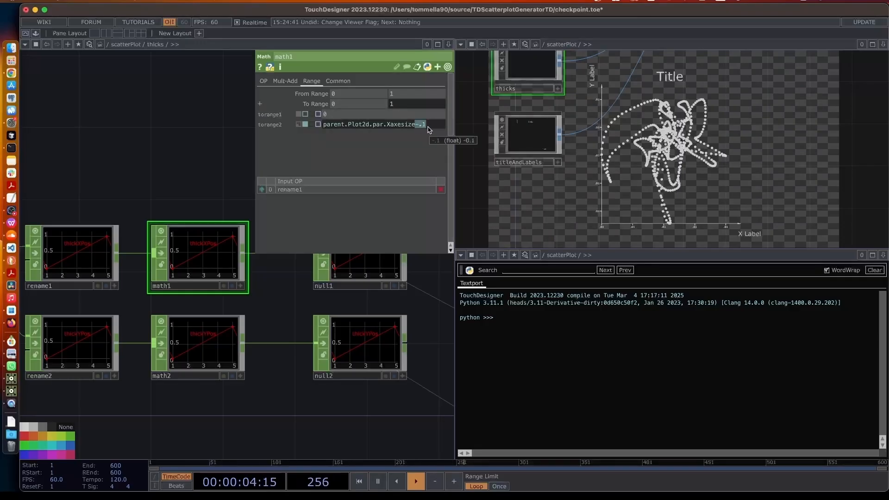
key("BackSpace")
key("Return")
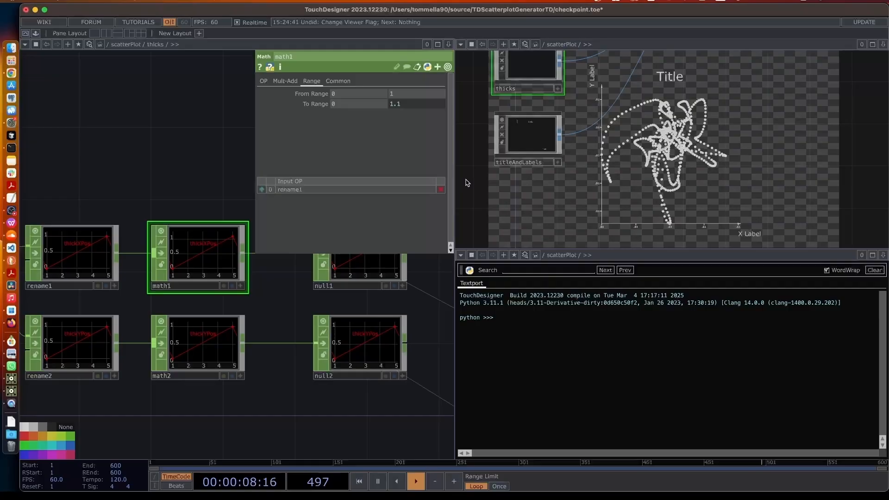
Delete the -.1 from math2's To Range expression parent.Plot2d.par.Yaxesize-.1 so its upper value reads 1.1
left_click(190, 366)
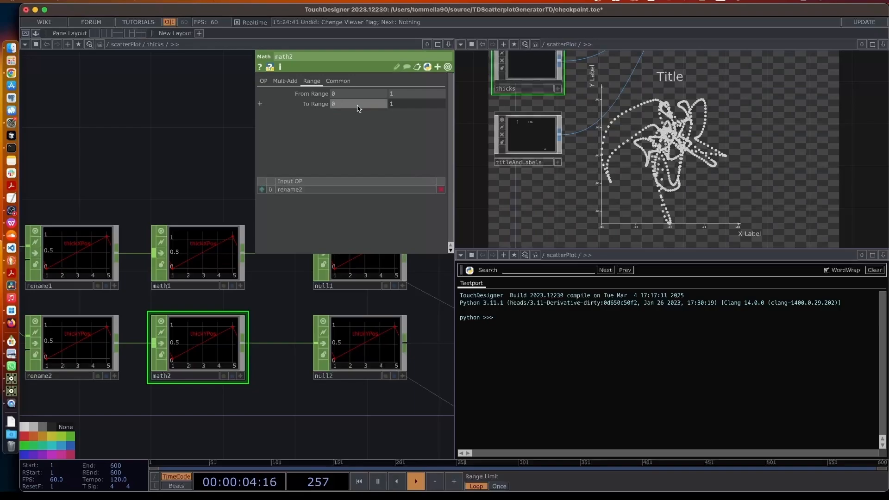
left_click(395, 103)
left_click_drag(415, 125, 432, 126)
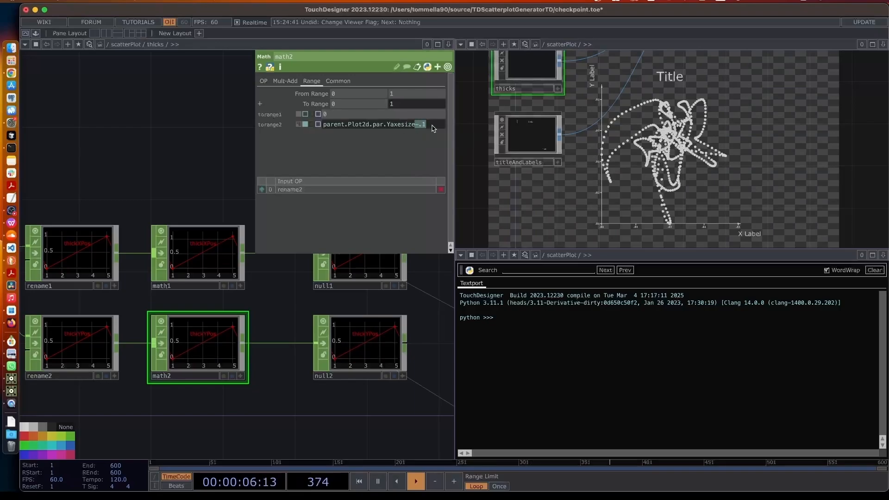
key("BackSpace")
key("Return")
left_click_drag(140, 167, 187, 173)
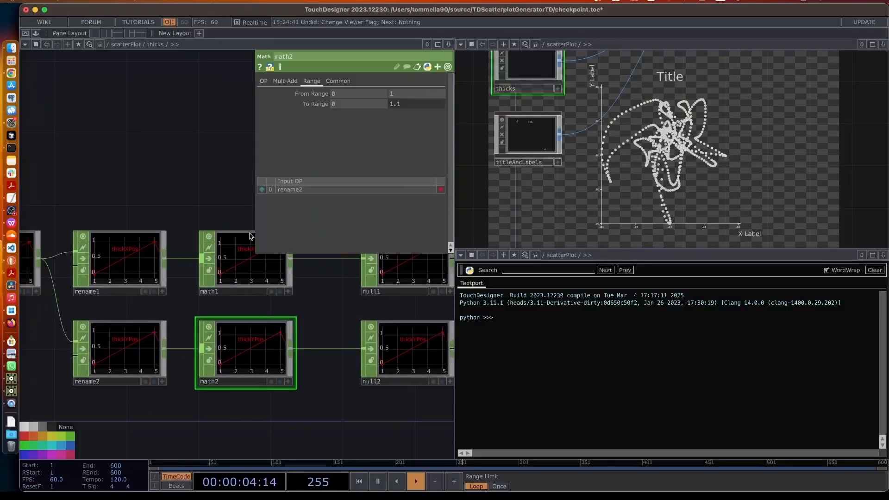
Go up to the root and show scatterPlot's CartesianAxes page, with X and Y Axe Size at 1.1
key("u")
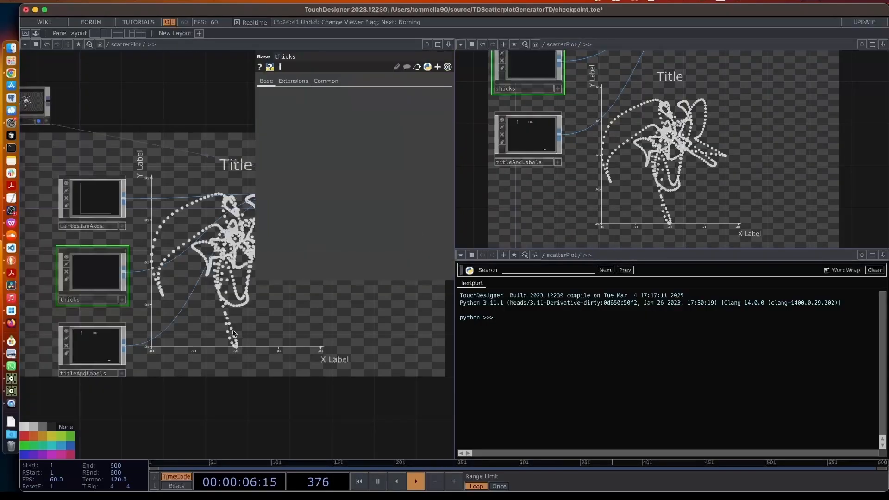
left_click_drag(235, 334, 282, 330)
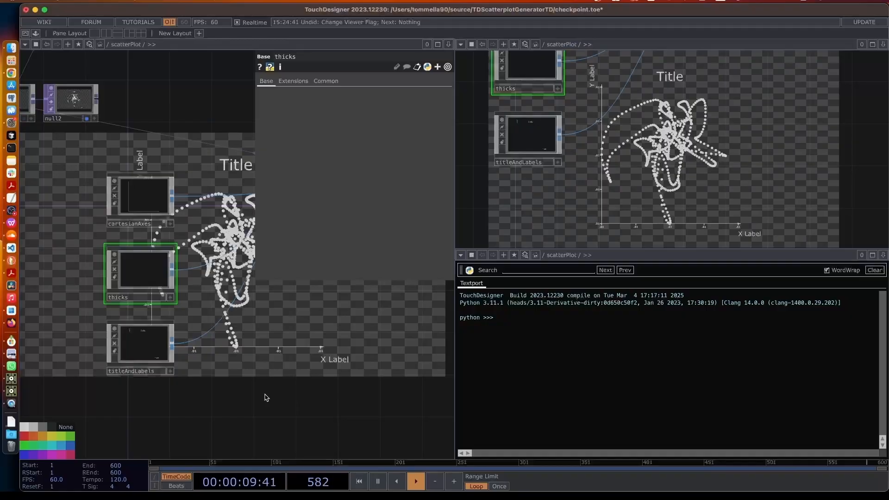
key("p")
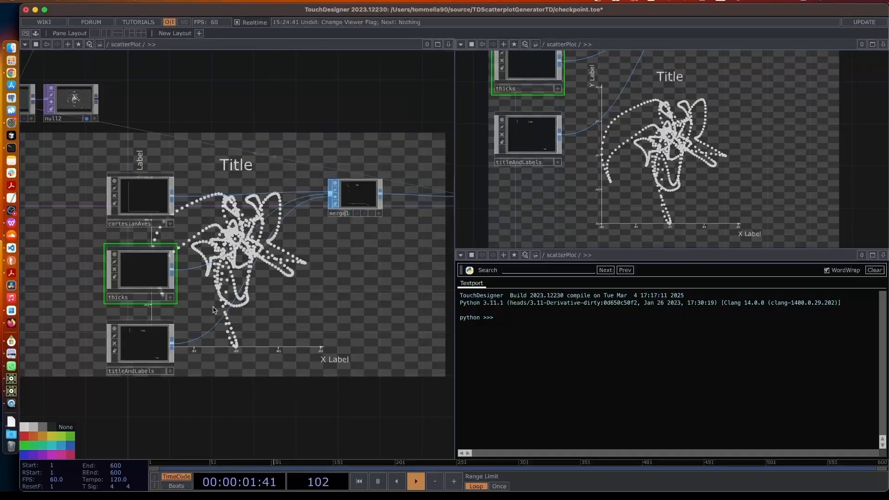
scroll(240, 262, "right", 3)
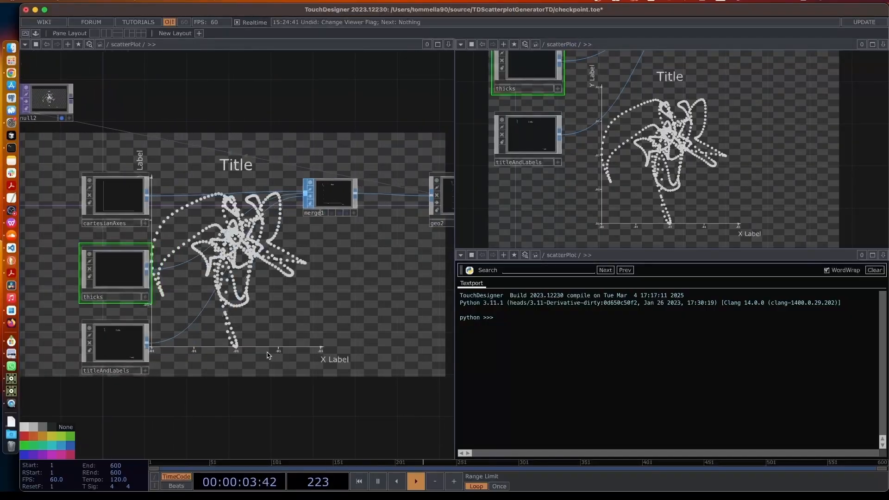
key("u")
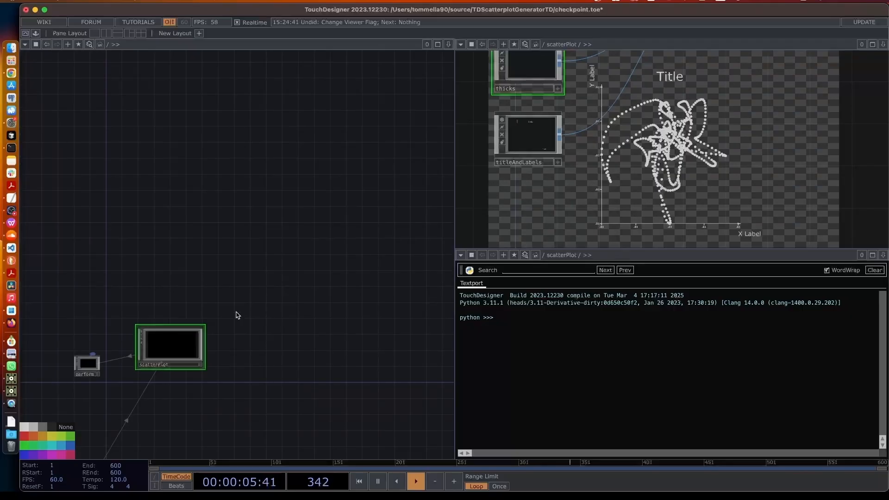
key("p")
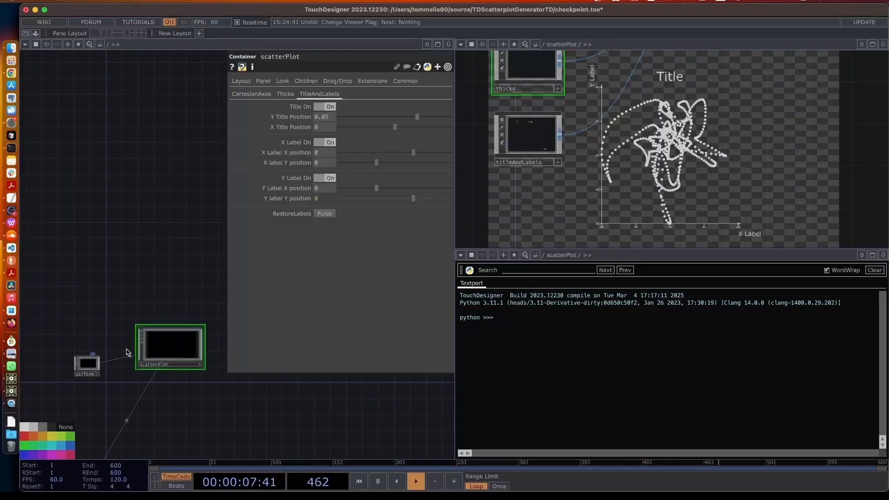
left_click(285, 94)
left_click(253, 95)
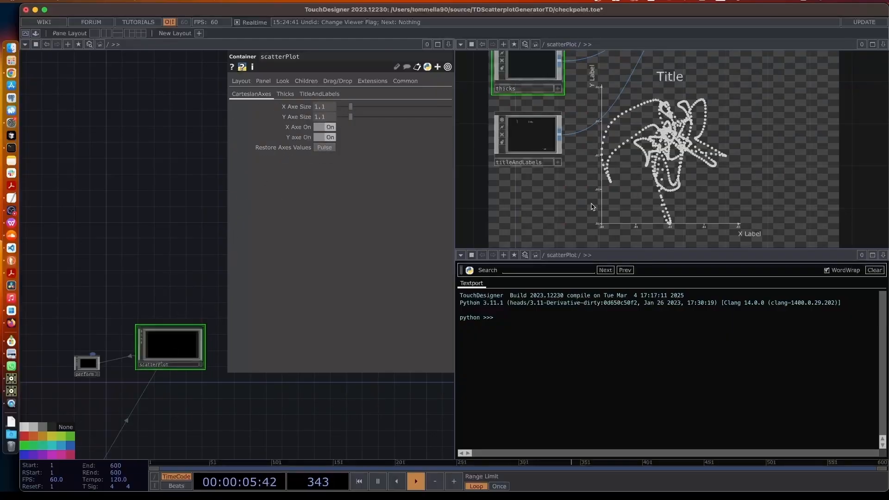
left_click_drag(631, 100, 661, 204)
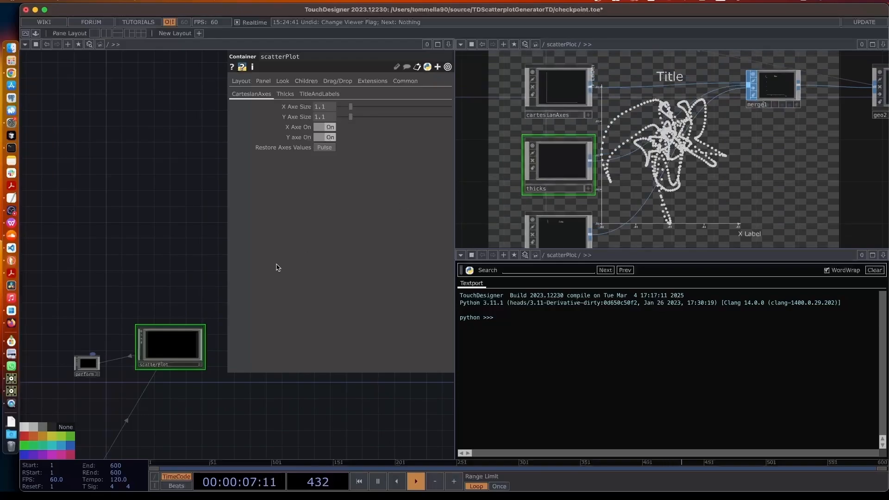
Open scatterPlot's Component Editor beside the network with the parameter type list showing
right_click(165, 344)
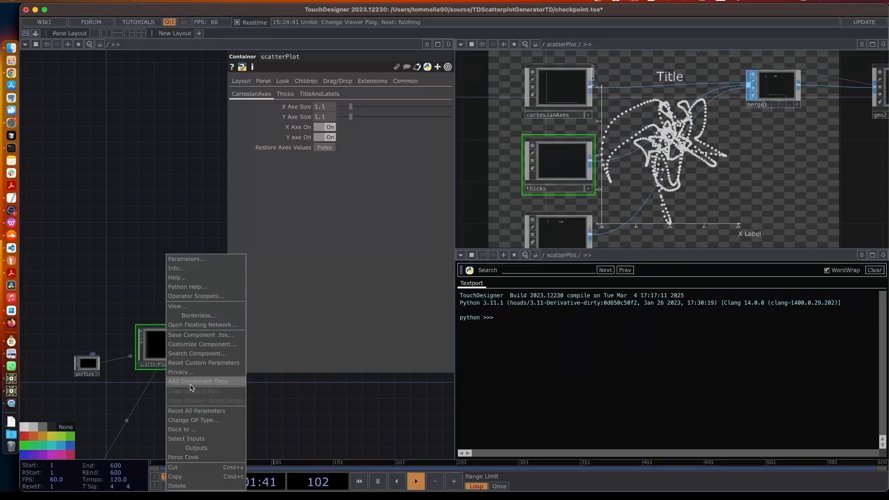
left_click(201, 345)
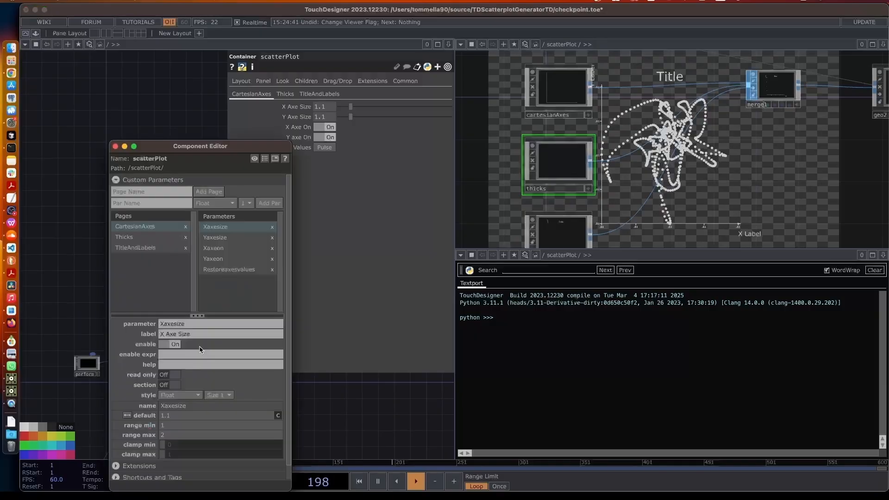
left_click_drag(192, 147, 574, 65)
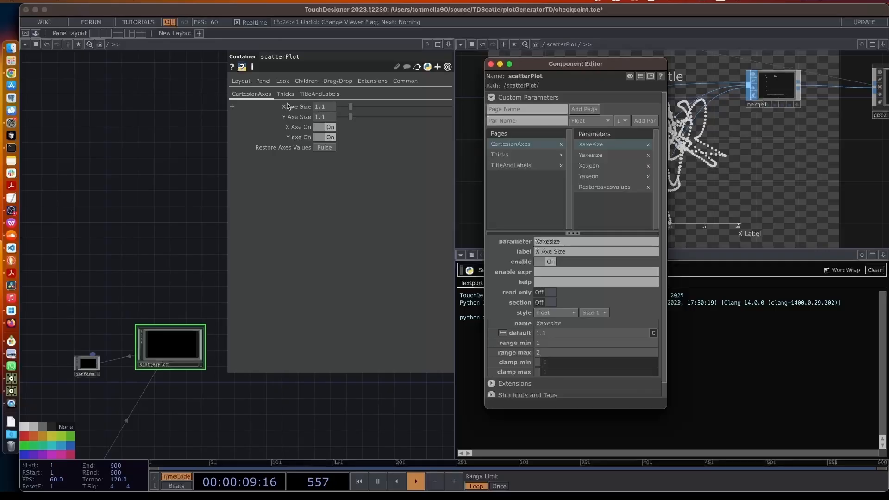
left_click(259, 94)
left_click(506, 139)
left_click(325, 94)
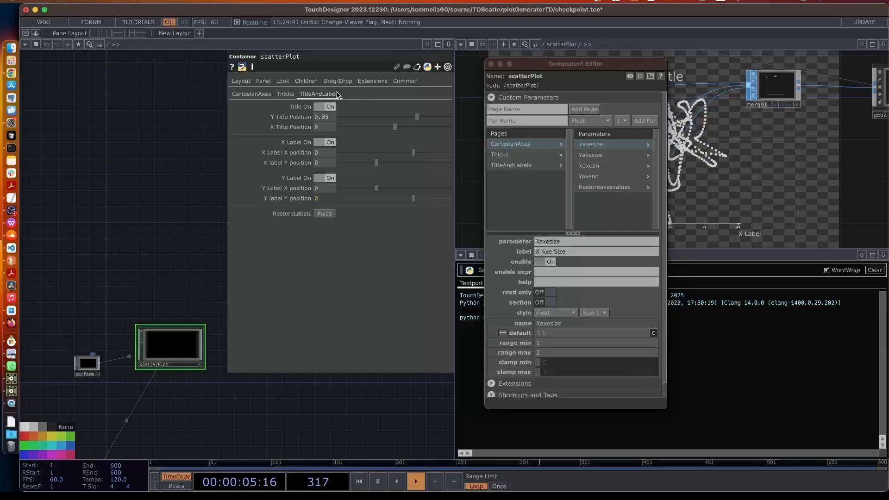
left_click(244, 94)
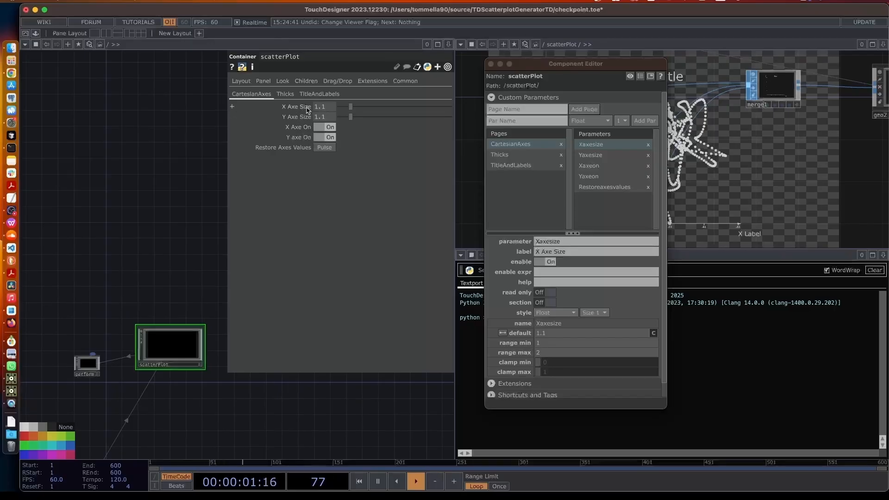
left_click_drag(308, 108, 304, 115)
left_click(587, 120)
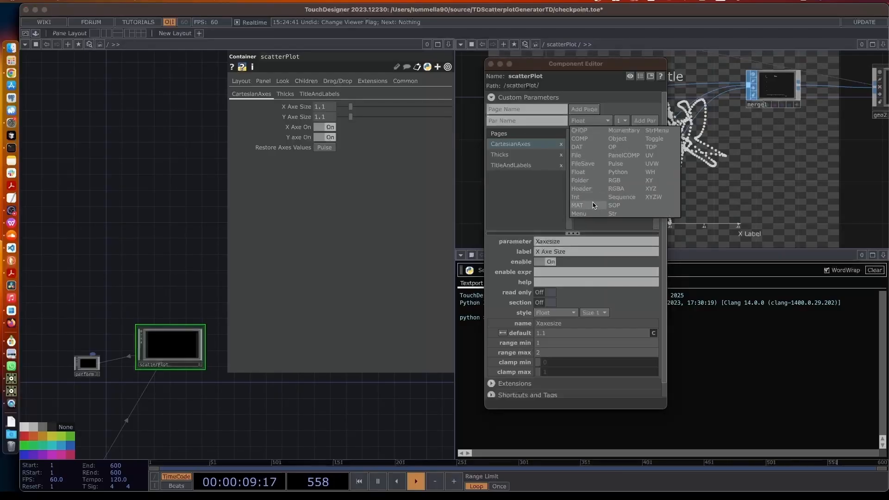
Add an 'Axes Lenght' header above Xaxesize and make it a read-only section
left_click(581, 189)
left_click(534, 122)
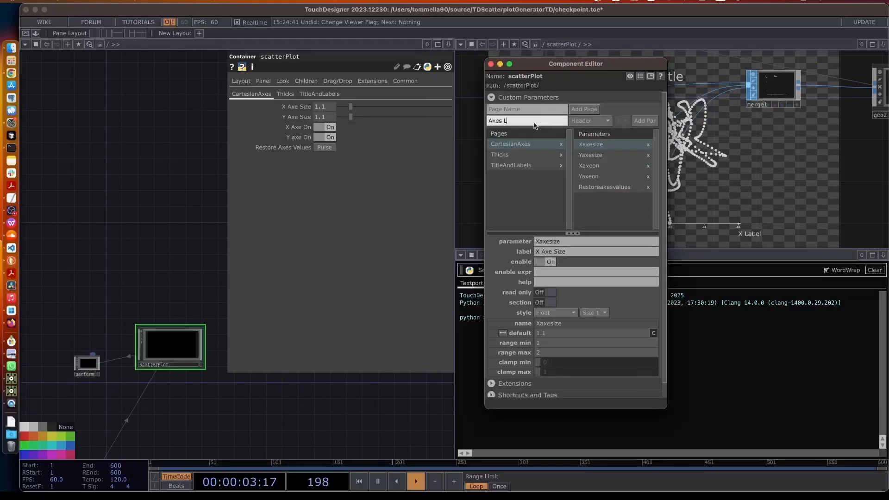
type("Axes Lenght")
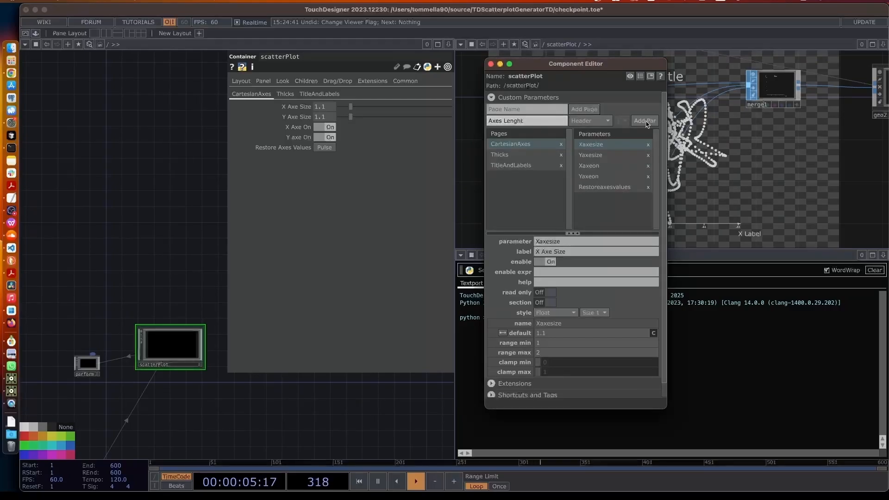
left_click(645, 120)
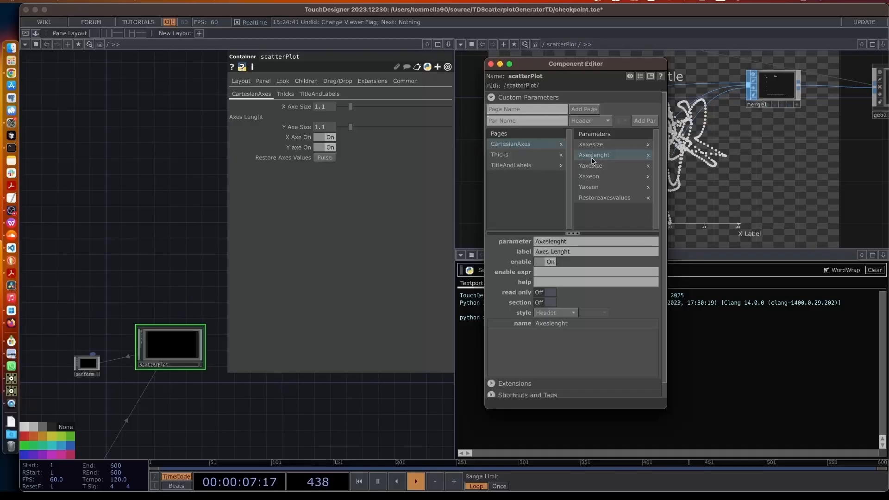
left_click_drag(593, 160, 586, 149)
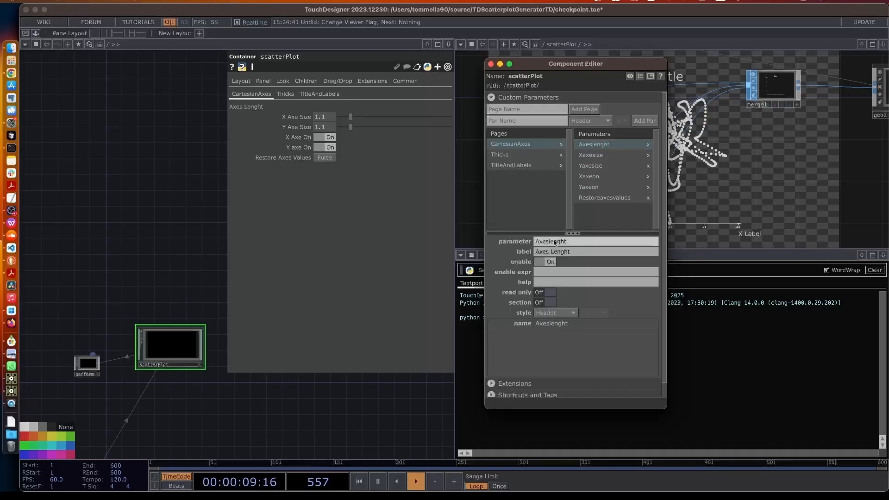
left_click(543, 293)
left_click(542, 302)
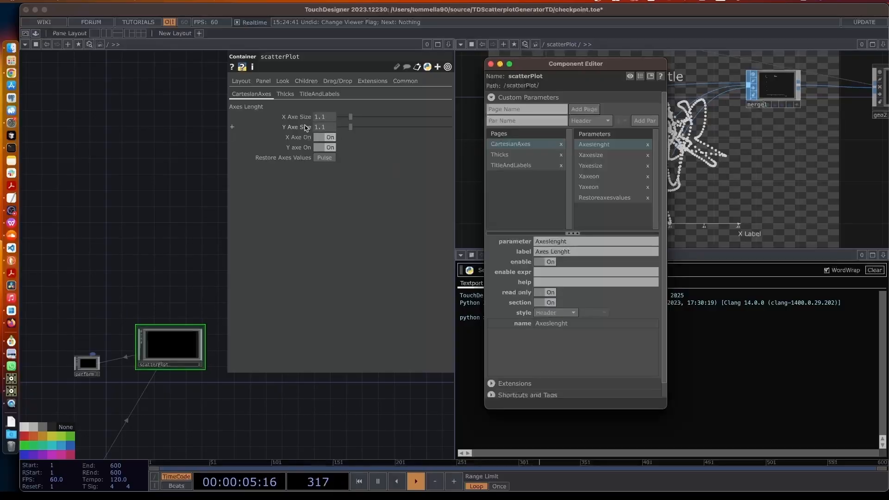
Inspect the Yaxesize and Xaxeon parameter settings and begin naming another header
left_click(592, 165)
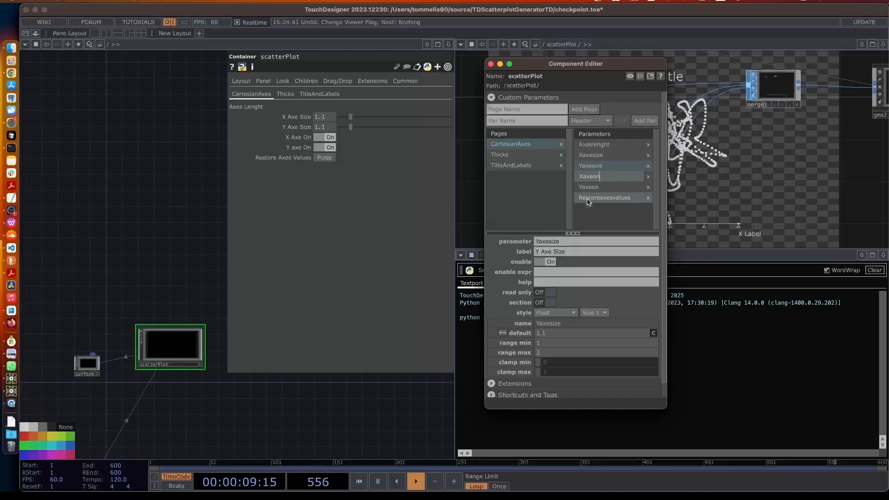
left_click(587, 218)
left_click(597, 180)
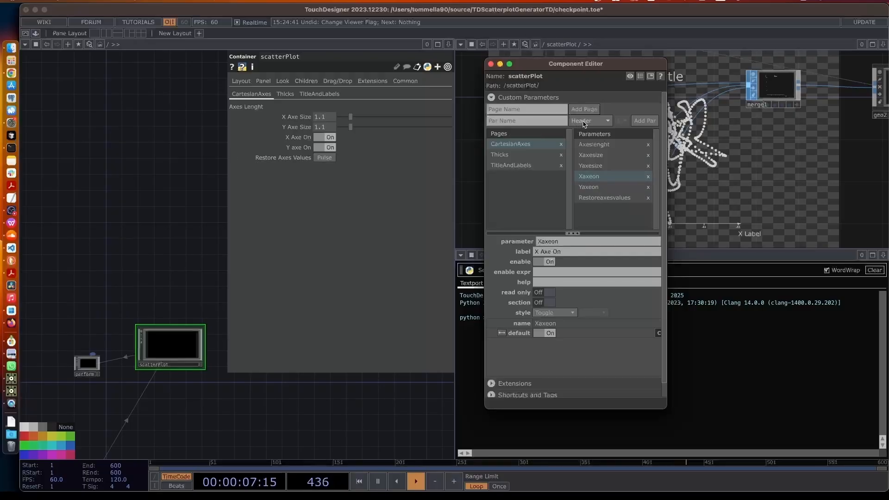
left_click(519, 121)
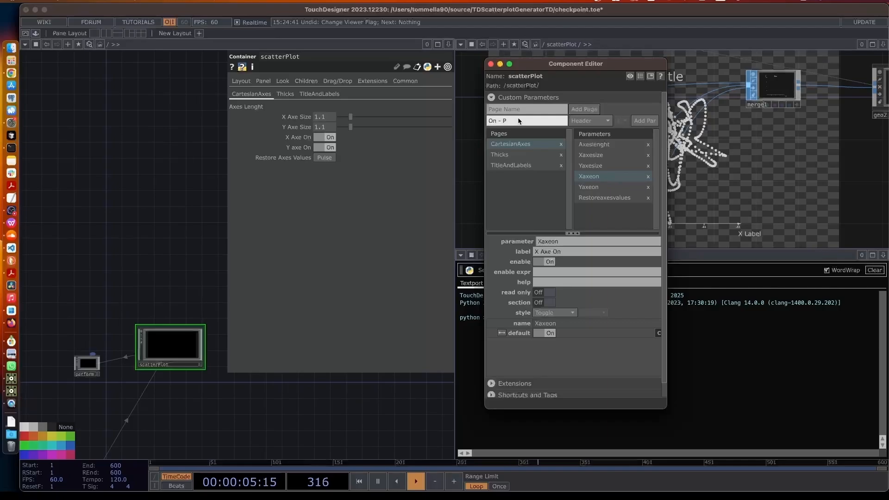
Add an 'On - Off Axes' header above X Axe On as a read-only section
type("On - Off")
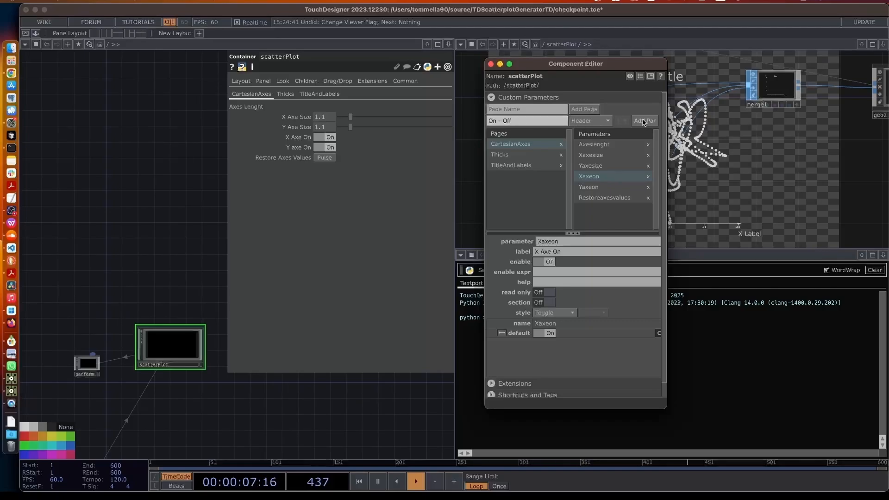
left_click(525, 120)
type("Axe")
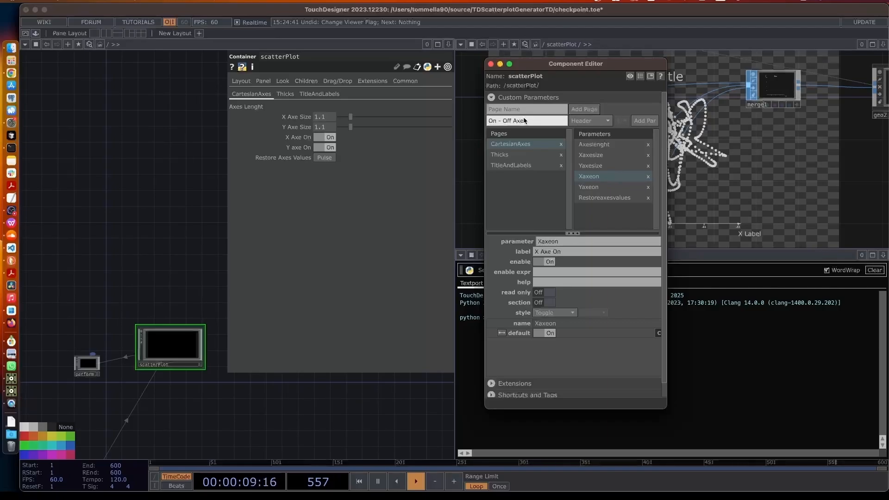
type("s")
left_click(637, 122)
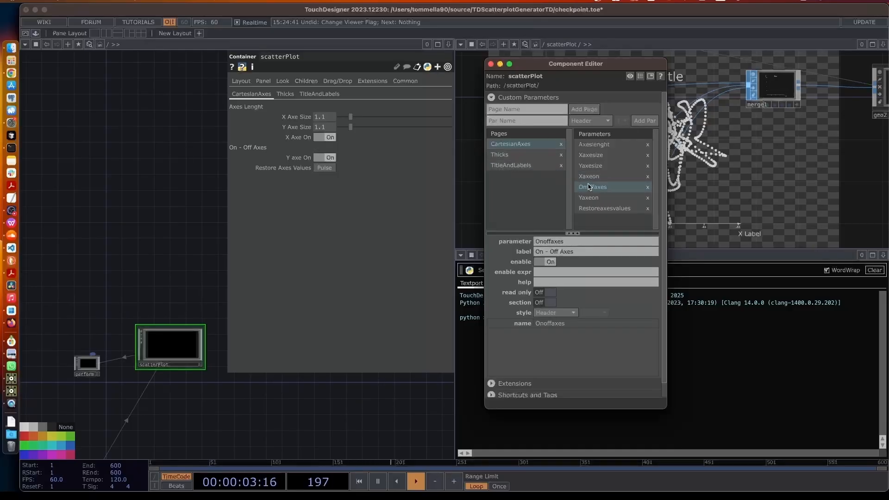
left_click_drag(589, 187, 584, 177)
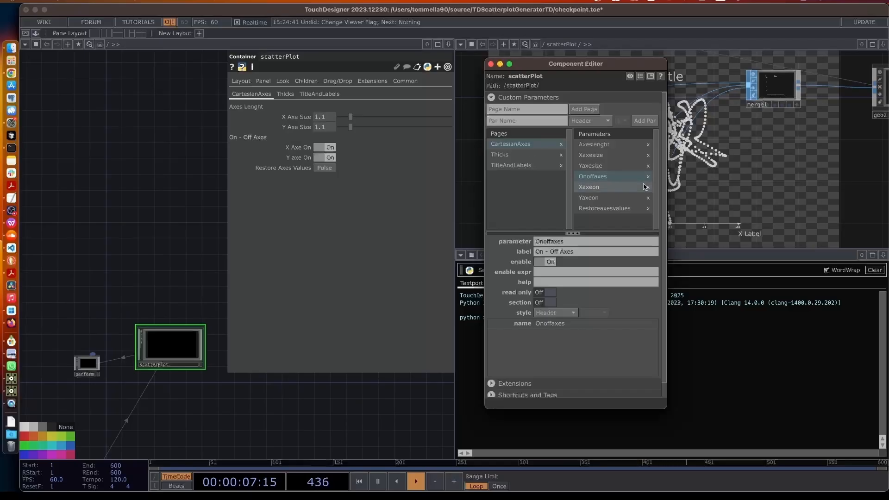
left_click(540, 302)
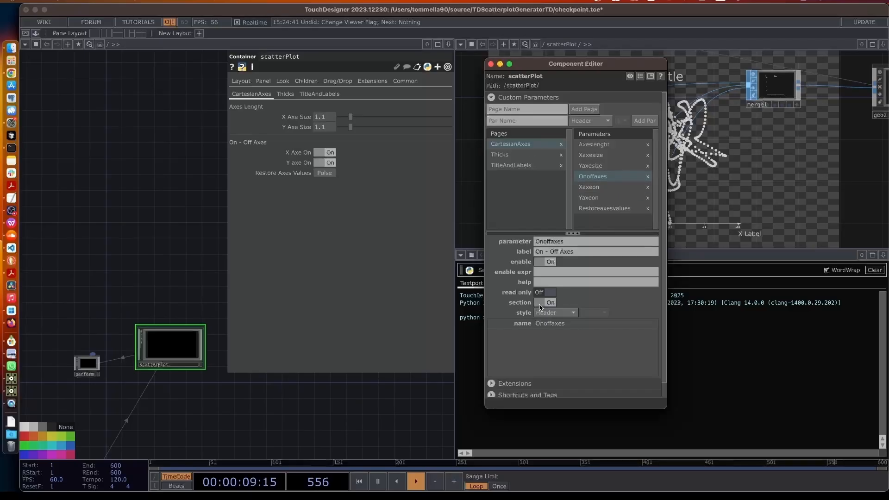
left_click(543, 295)
Add a Restore axes values header and move it above the restore pulse
left_click(592, 210)
left_click(537, 121)
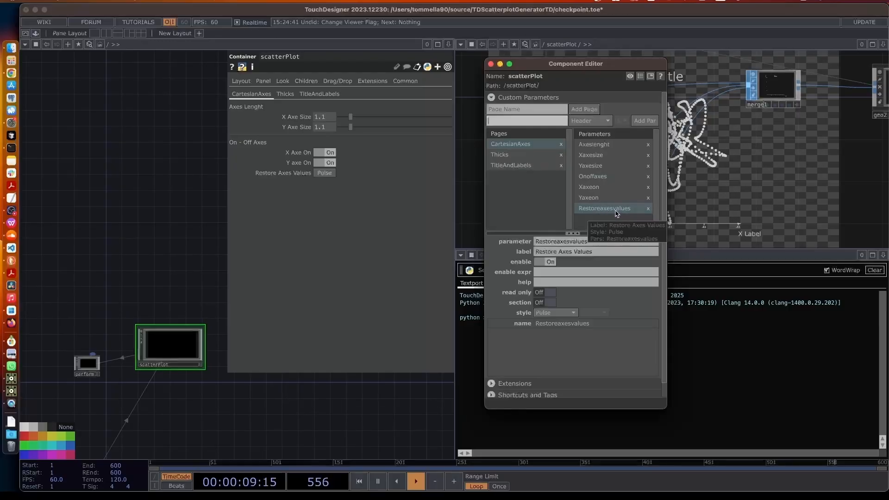
left_click(534, 122)
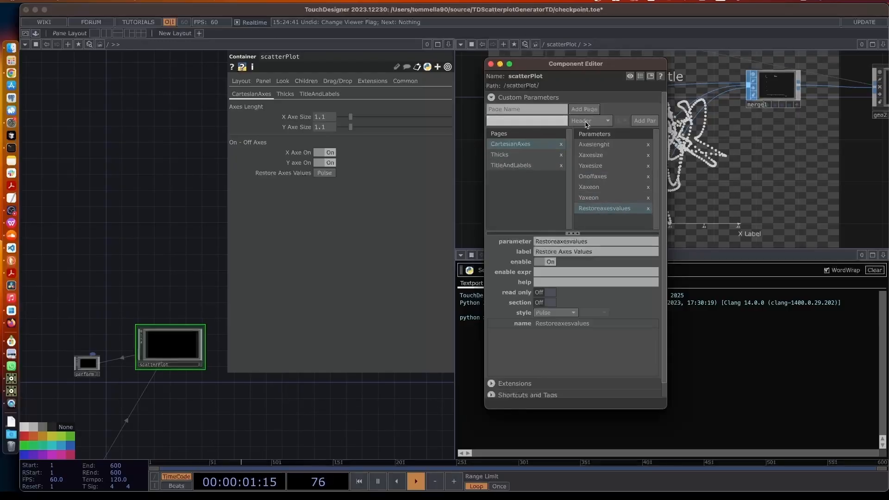
type("Re")
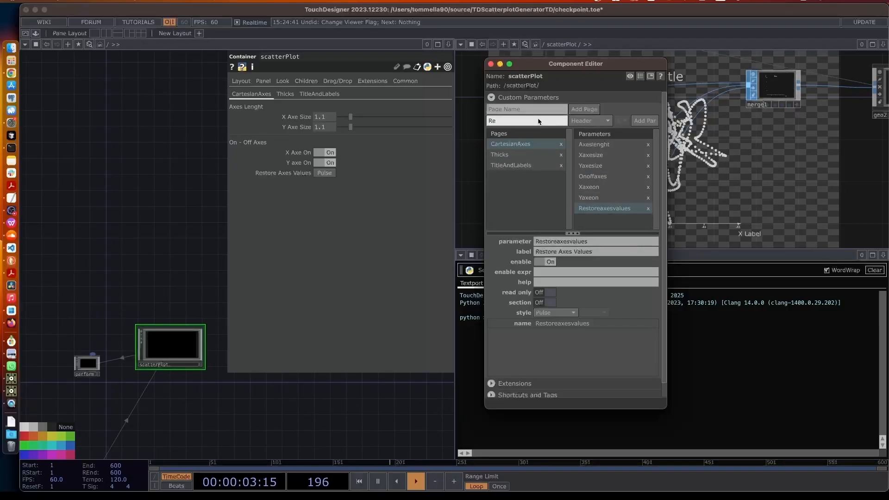
type("store axes values")
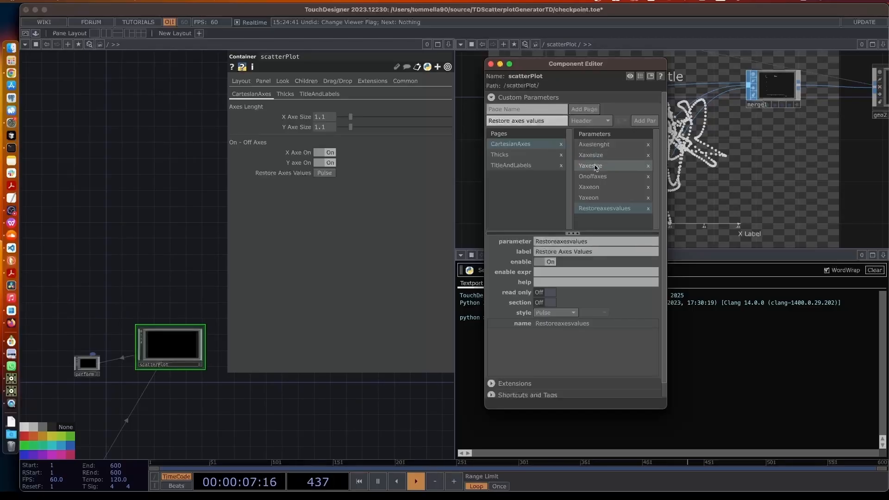
left_click(641, 121)
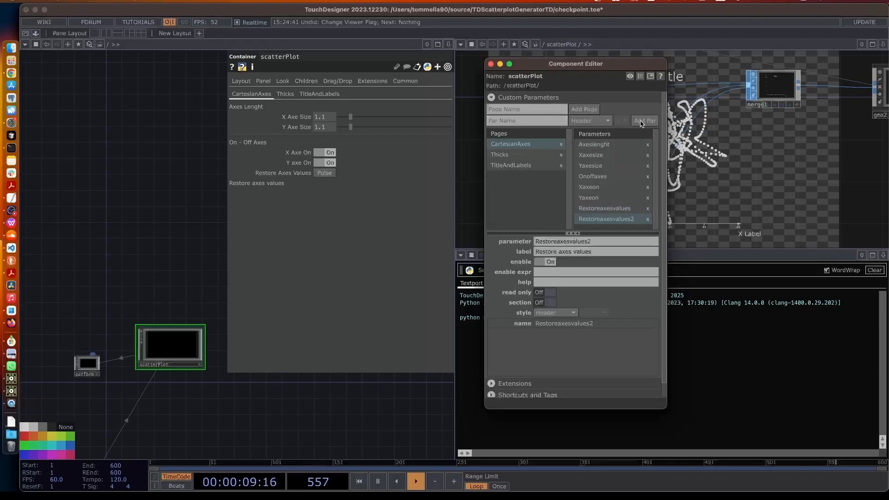
left_click_drag(591, 224, 593, 210)
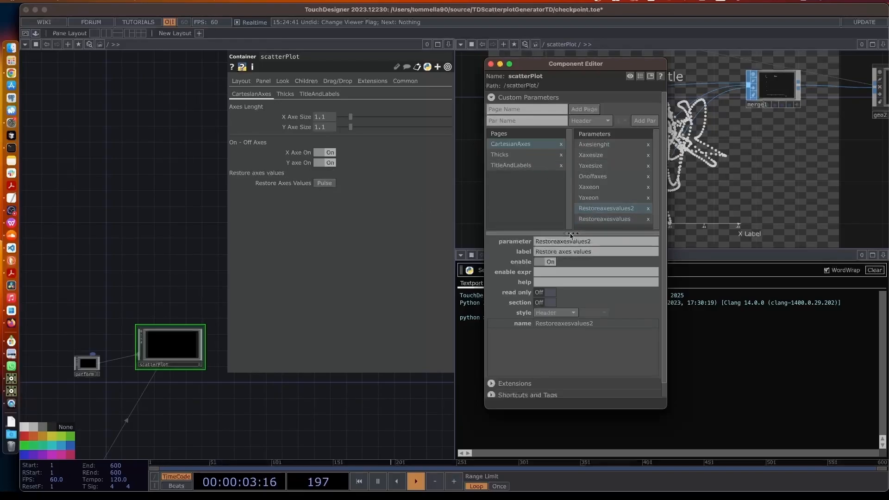
Relabel the new header 'Restore values' and make it a read-only section
left_click_drag(592, 251, 560, 256)
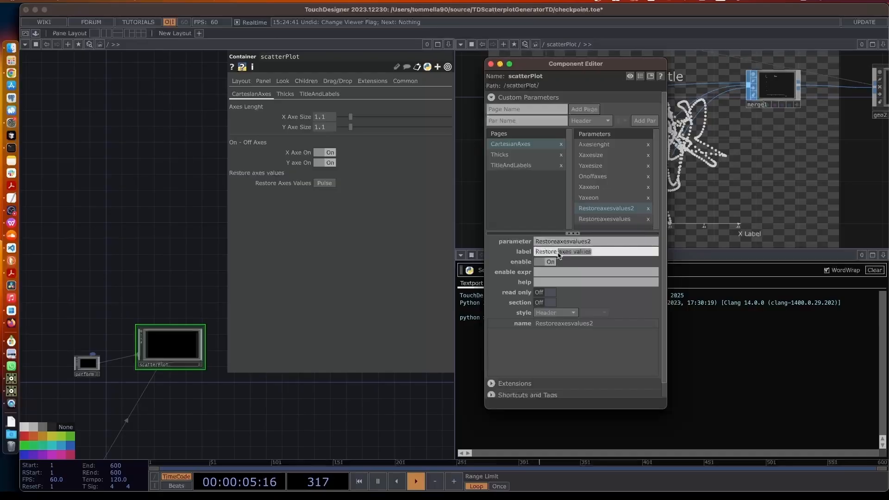
key("BackSpace")
left_click(321, 289)
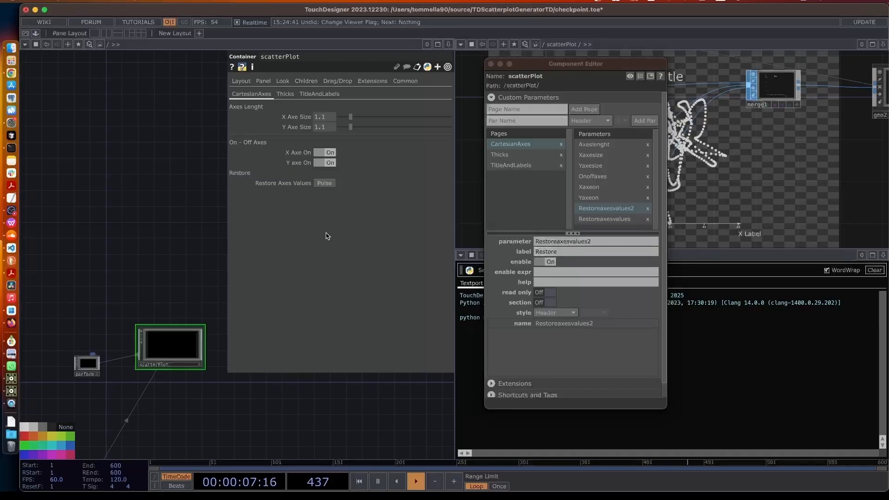
left_click(578, 252)
type("value")
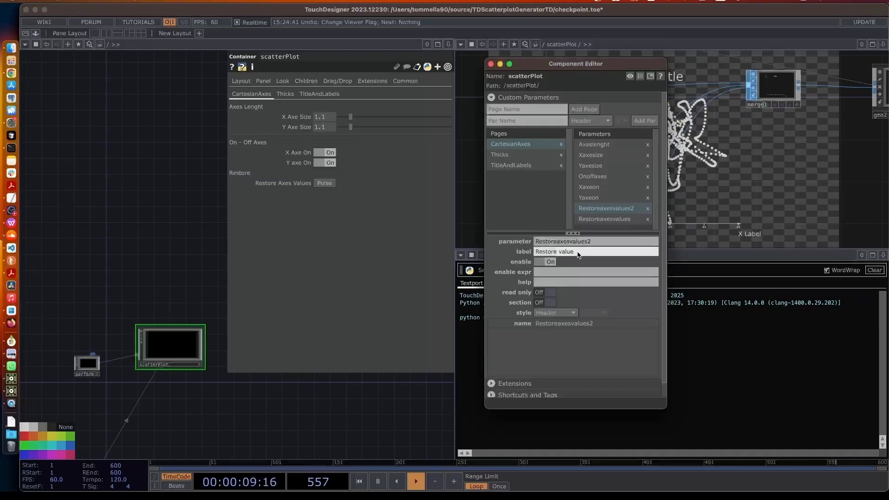
type("s")
left_click(591, 358)
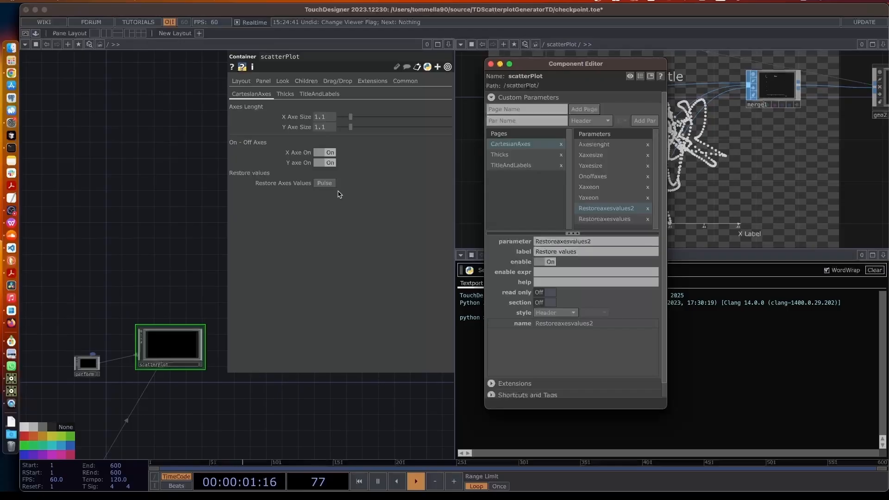
left_click(545, 303)
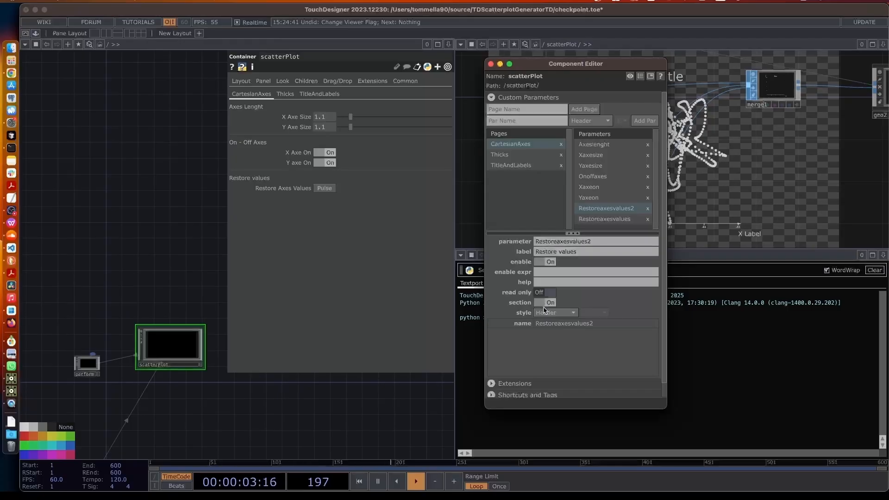
left_click(545, 292)
left_click(340, 244)
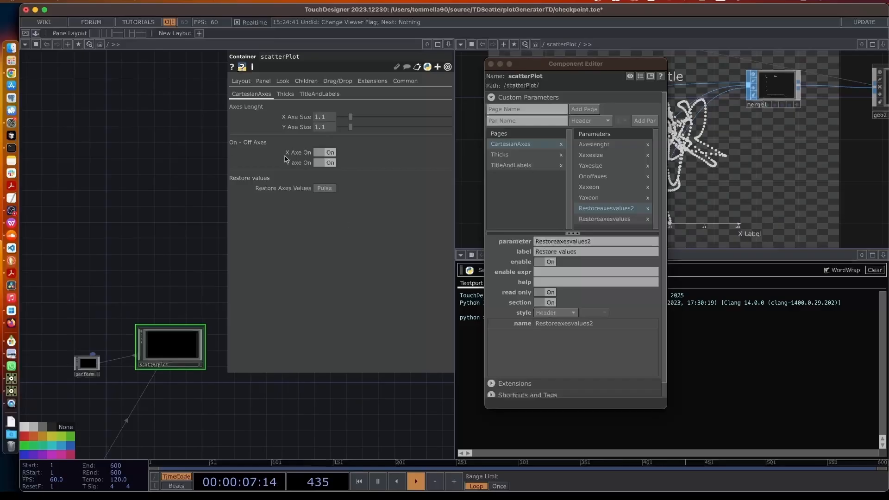
left_click(285, 94)
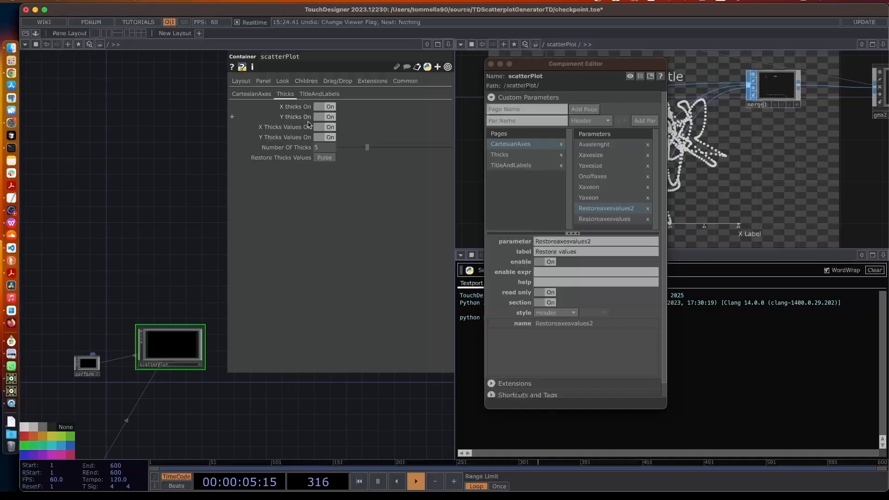
Add an 'On - Off Thicks' header above X thicks On as a read-only section
left_click(505, 158)
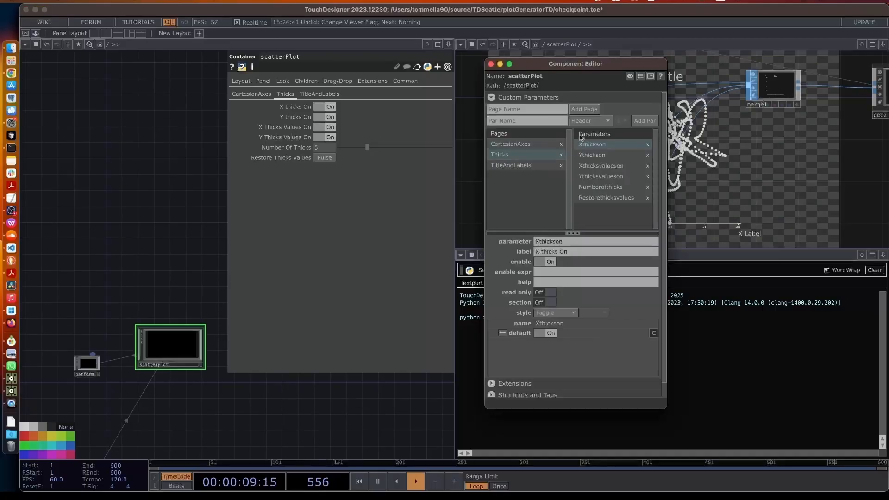
left_click(560, 121)
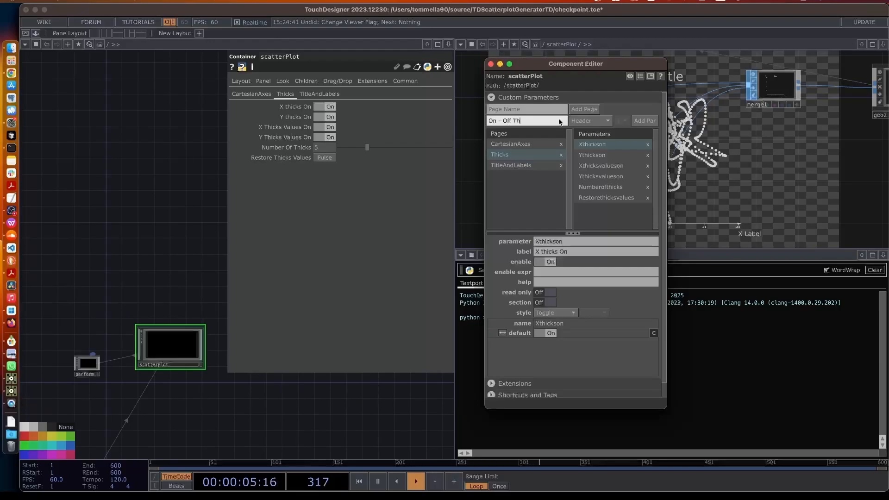
type("On - Off Thichs")
key("Return")
key("BackSpace")
key("BackSpace")
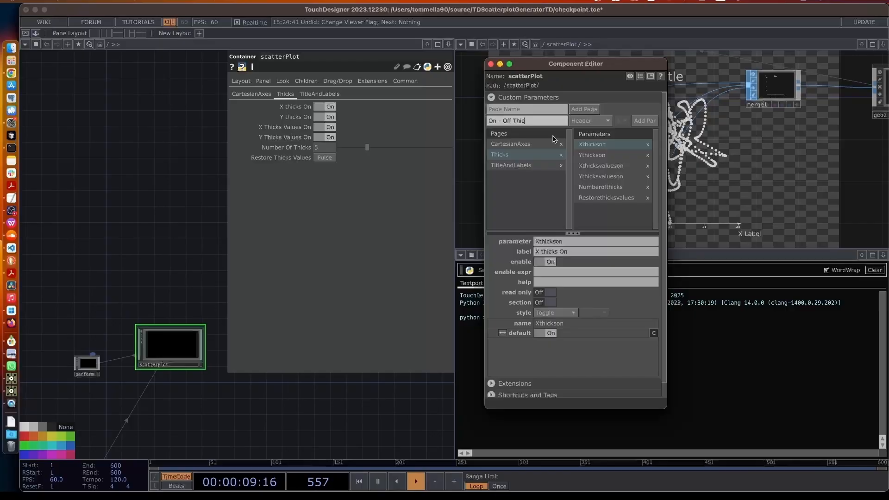
type("ks")
left_click(651, 120)
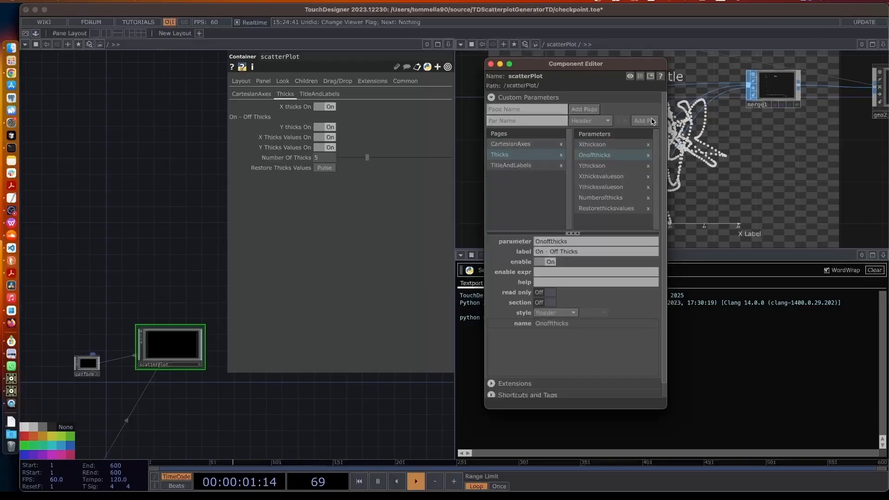
left_click(594, 155)
left_click_drag(594, 155, 596, 147)
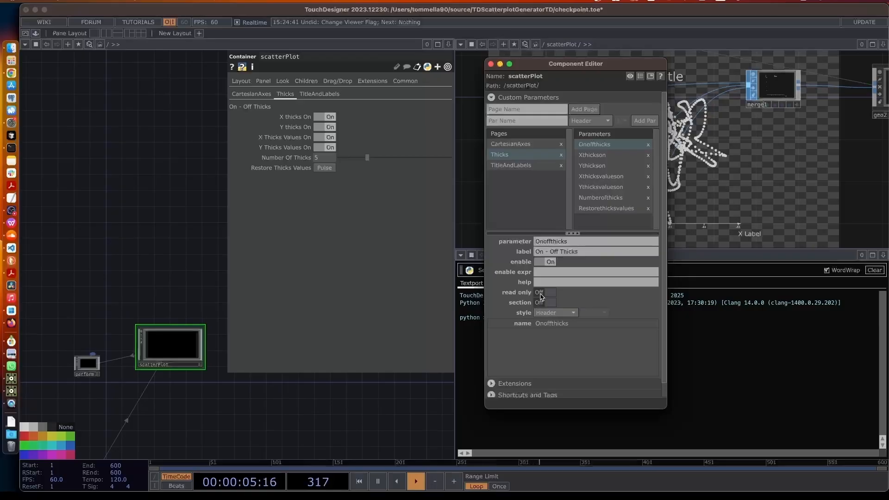
left_click(541, 293)
left_click(541, 303)
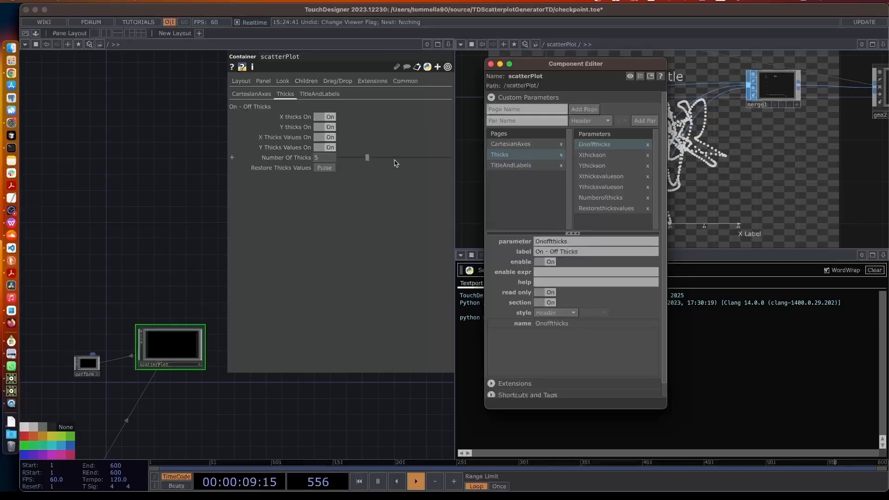
left_click(597, 198)
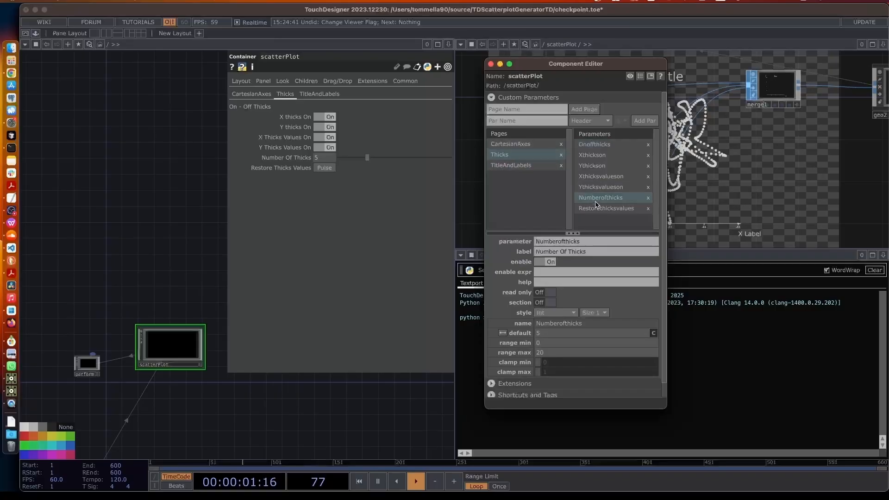
Add a 'Number of Thinks' header above Numberofthicks as a read-only section
left_click(536, 121)
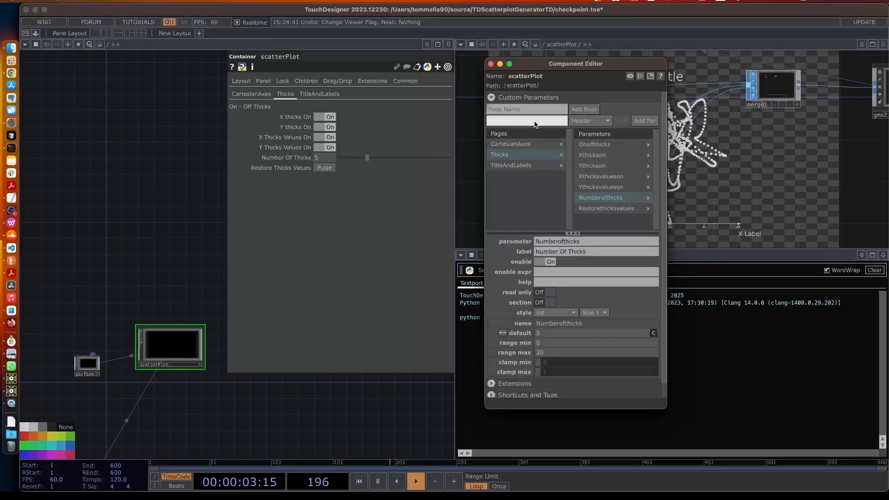
type("N Thinks")
key("Return")
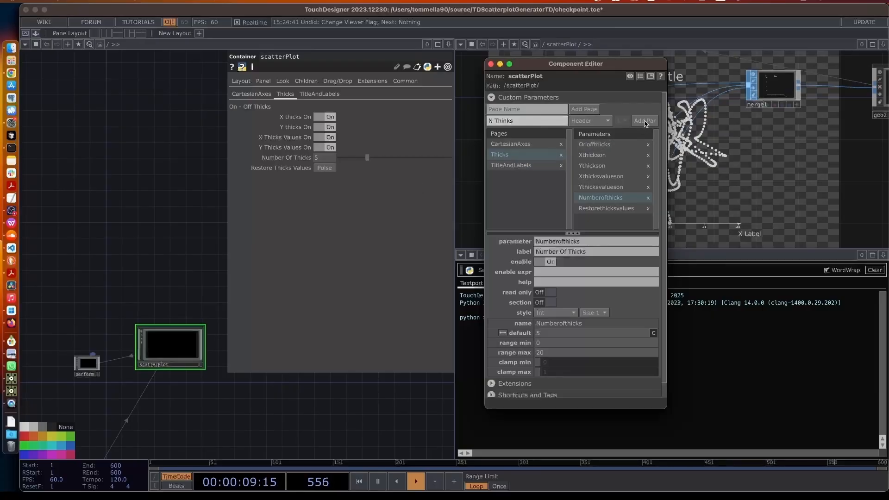
left_click(492, 121)
type("umber of")
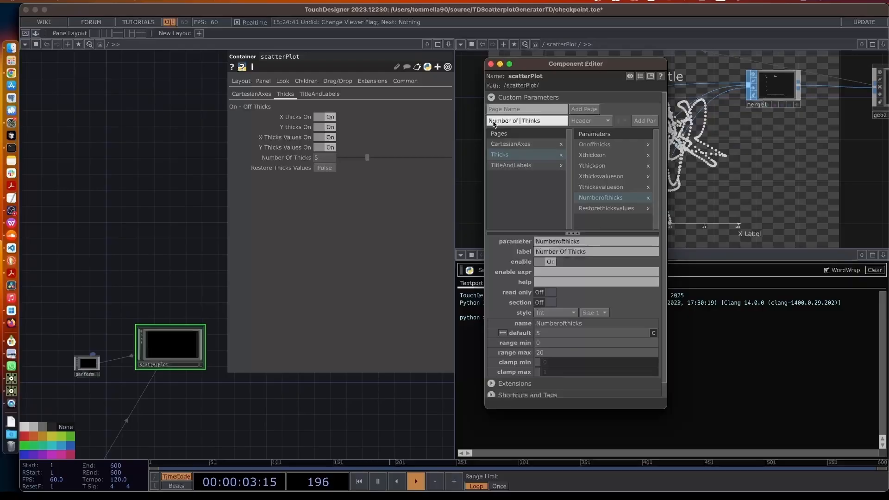
left_click(645, 121)
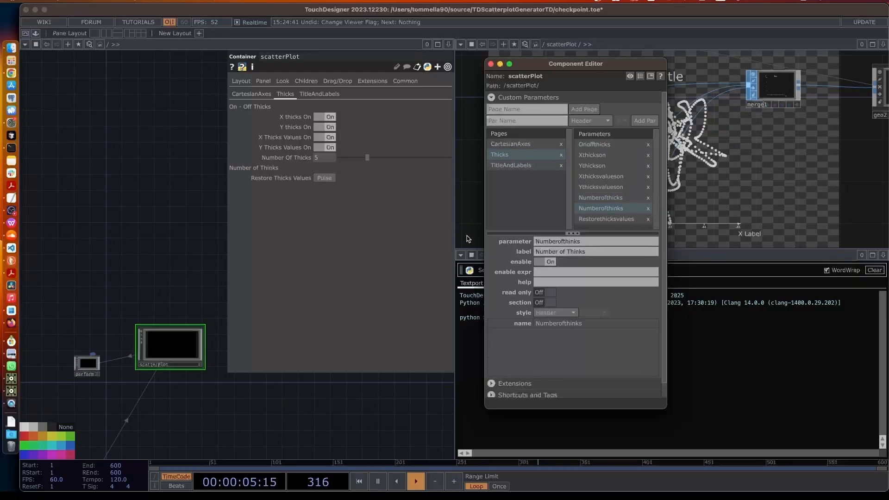
left_click_drag(596, 209, 588, 197)
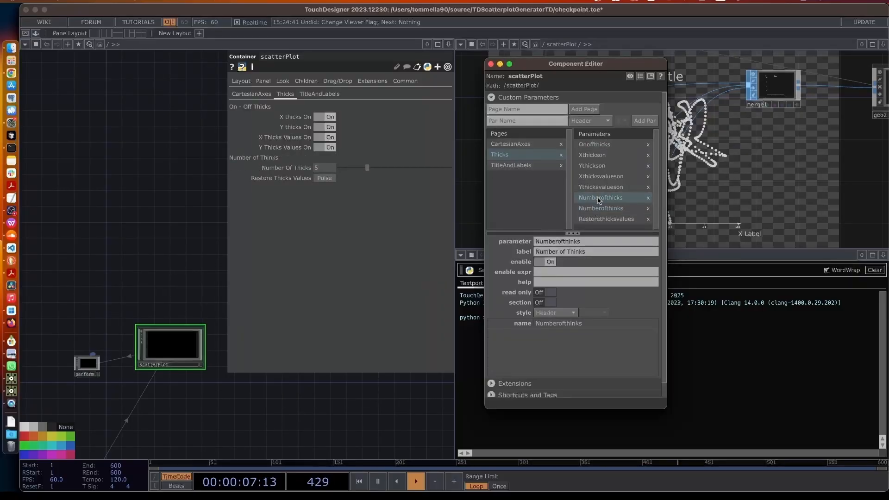
left_click(281, 168)
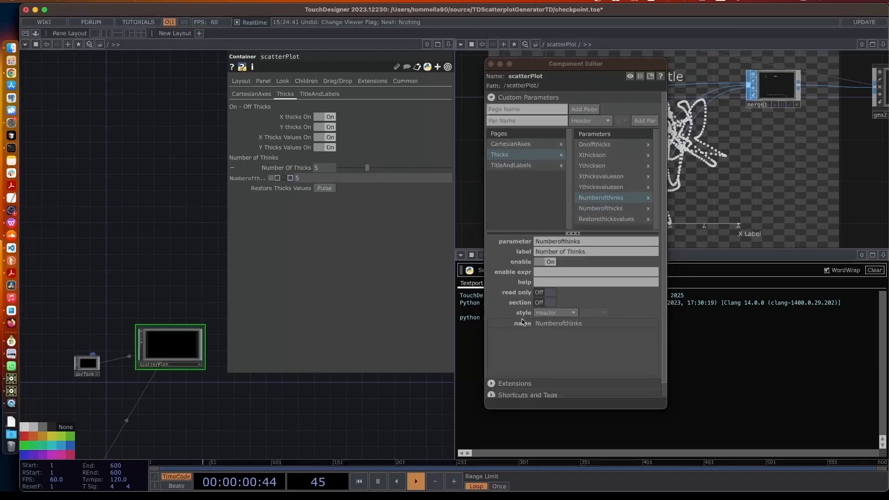
left_click(546, 292)
left_click(547, 302)
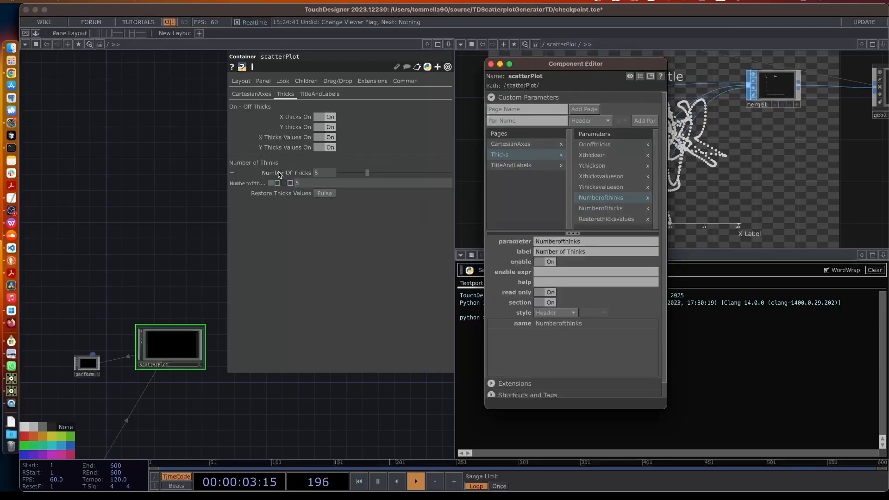
Relabel the Numberofthicks parameter as 'N'
left_click(605, 209)
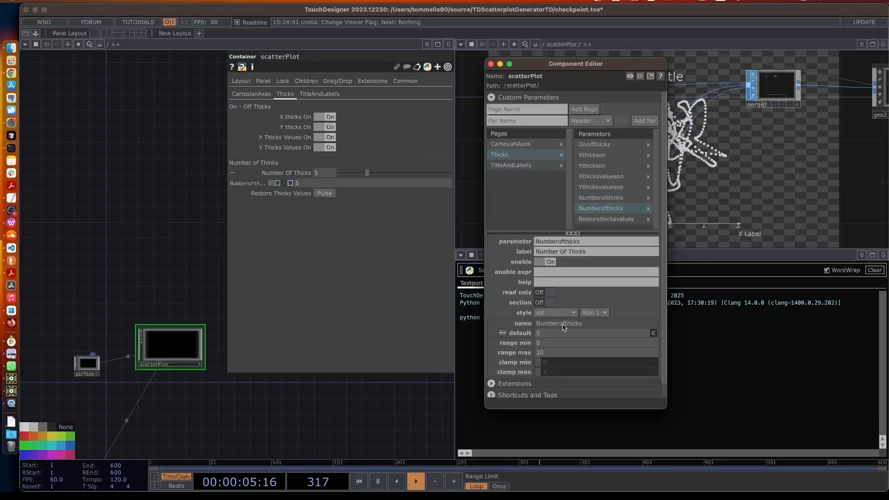
left_click(560, 252)
type("N")
key("Return")
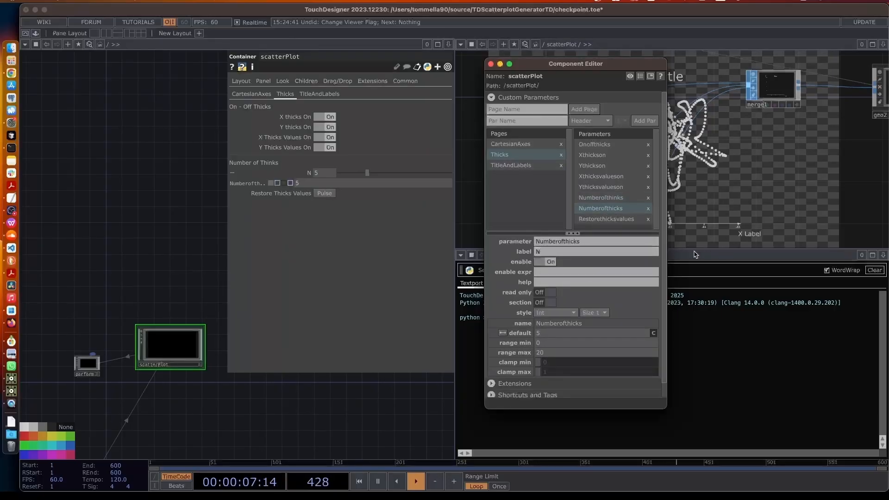
left_click(328, 177)
left_click(591, 222)
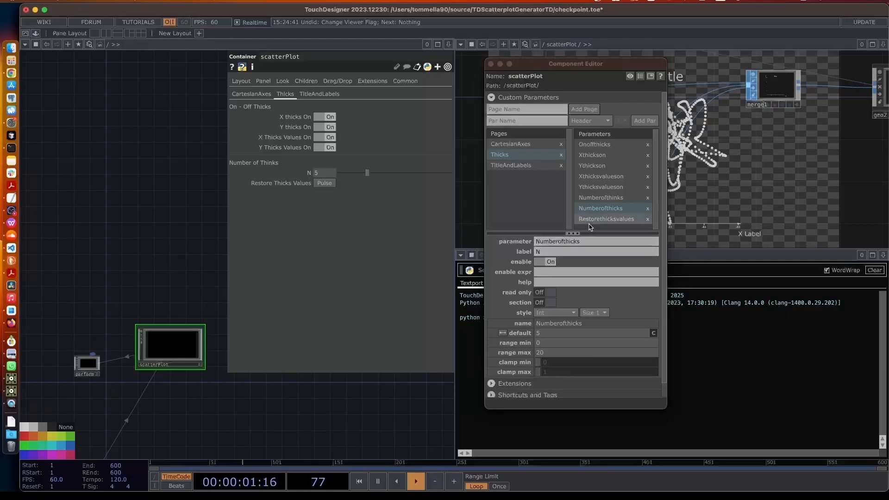
Add a 'Restore Thicks values' header above Restorethicksvalues as a read-only section
left_click(519, 122)
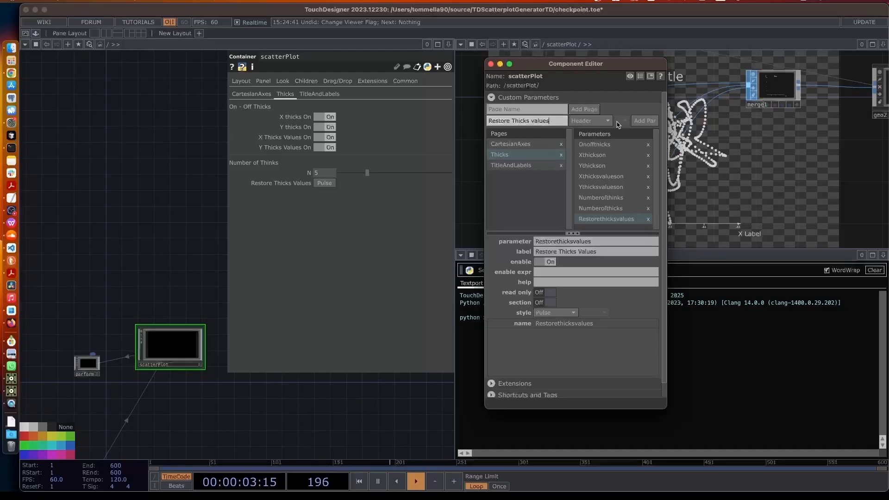
left_click(644, 121)
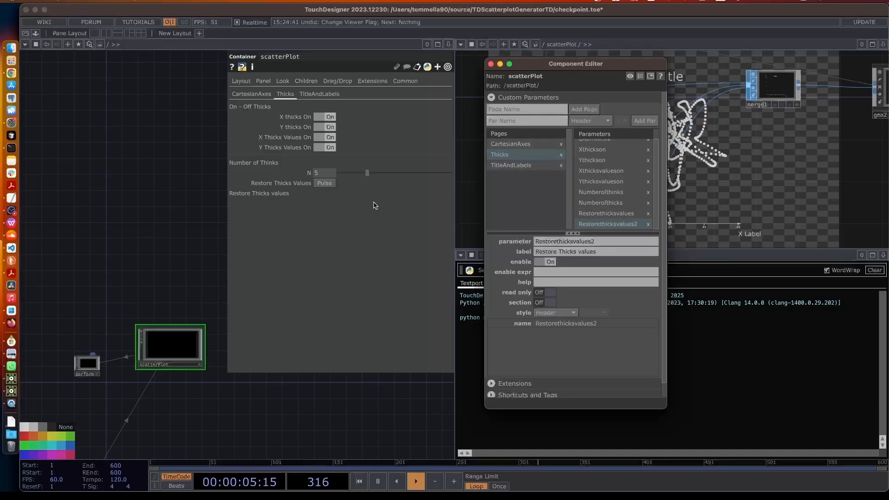
left_click_drag(591, 227, 596, 218)
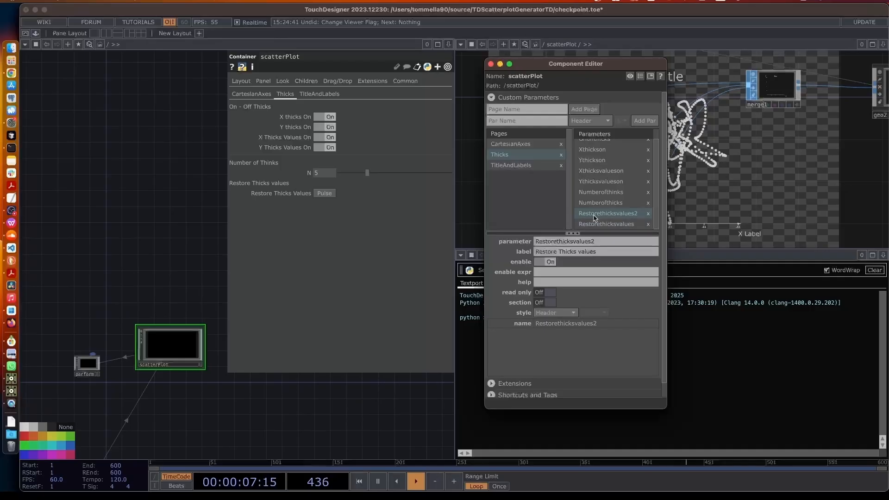
left_click(540, 293)
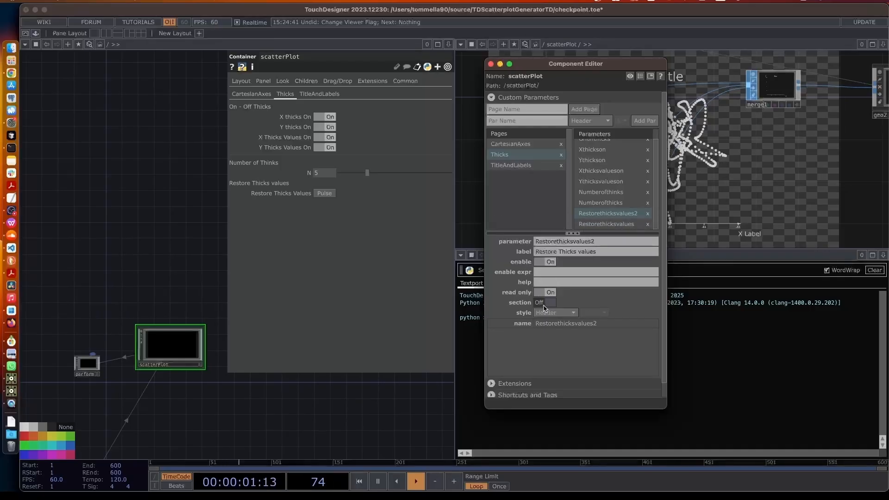
left_click(542, 304)
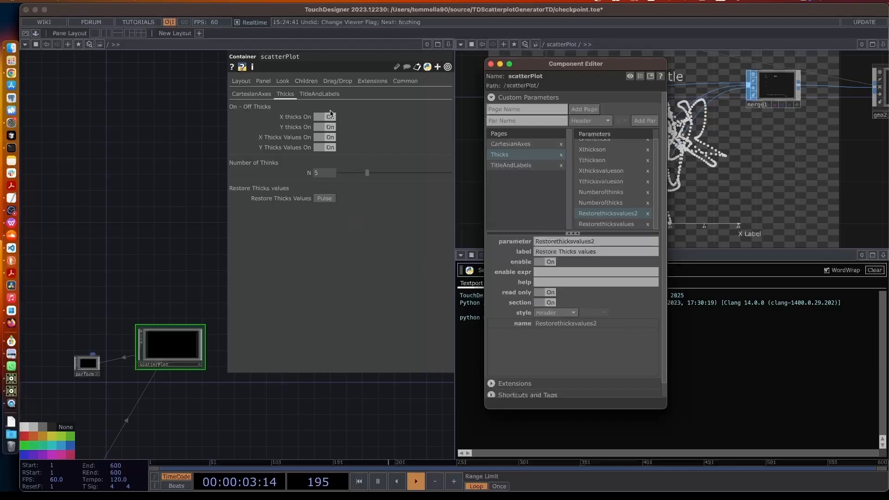
left_click(323, 96)
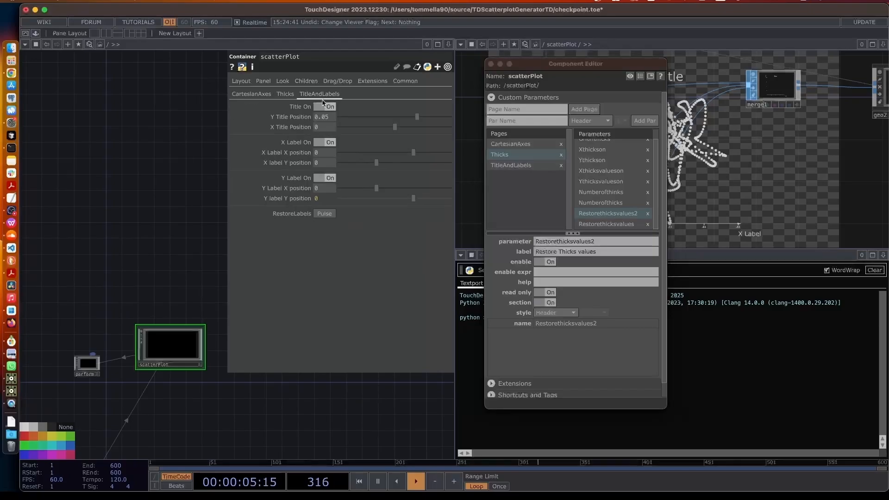
Add a 'Title Positions' header on the TitleAndLabels page and drag it above Titleon
left_click(522, 164)
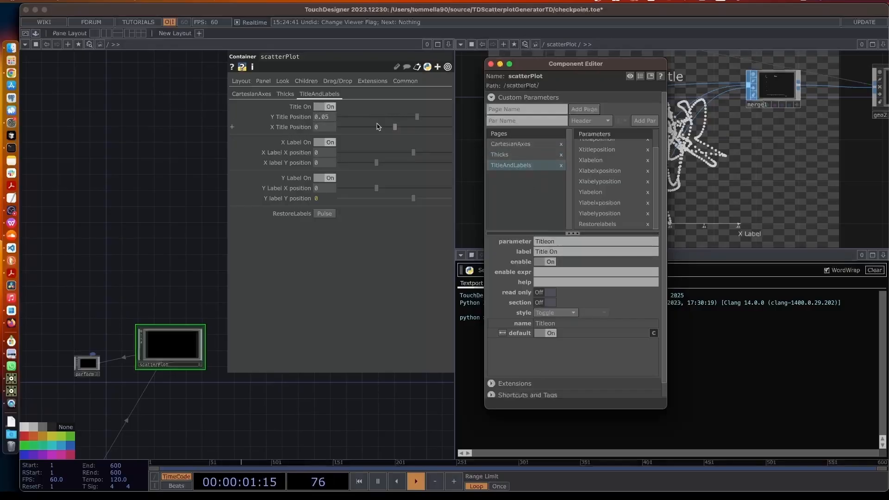
scroll(593, 155, "up", 1)
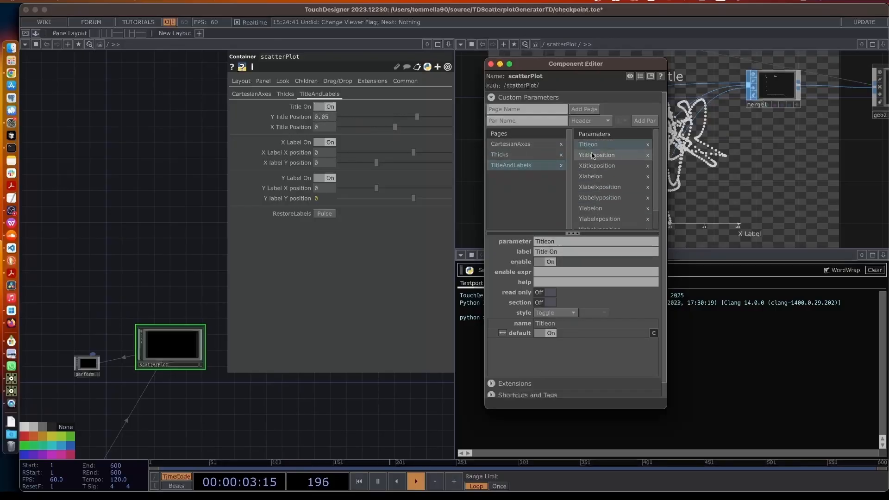
left_click(535, 122)
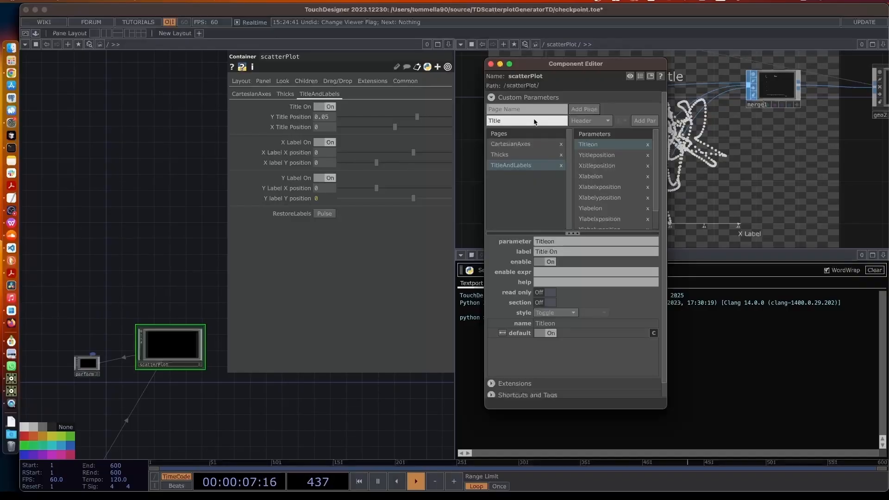
type("Title Positions")
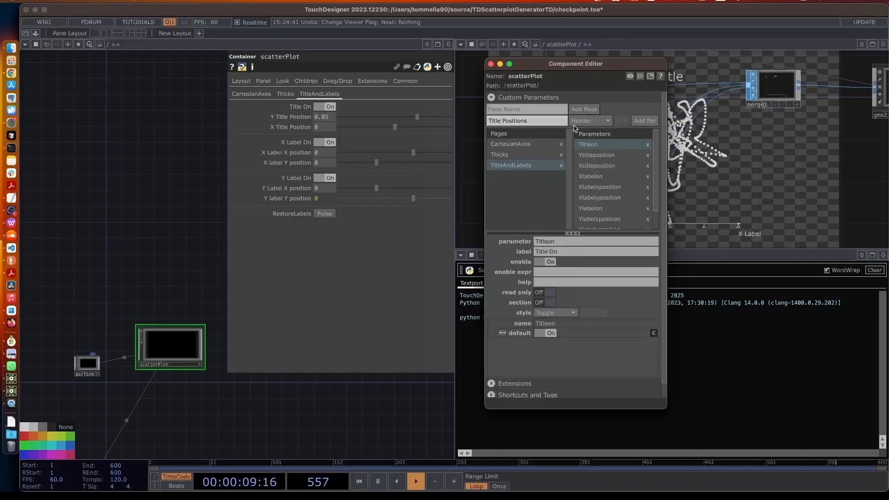
left_click(584, 121)
left_click(645, 120)
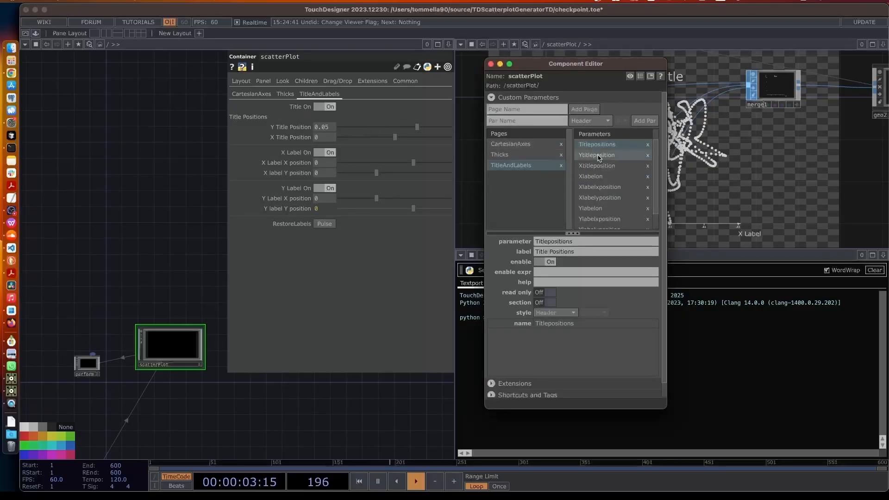
scroll(601, 156, "up", 2)
left_click_drag(599, 157, 598, 146)
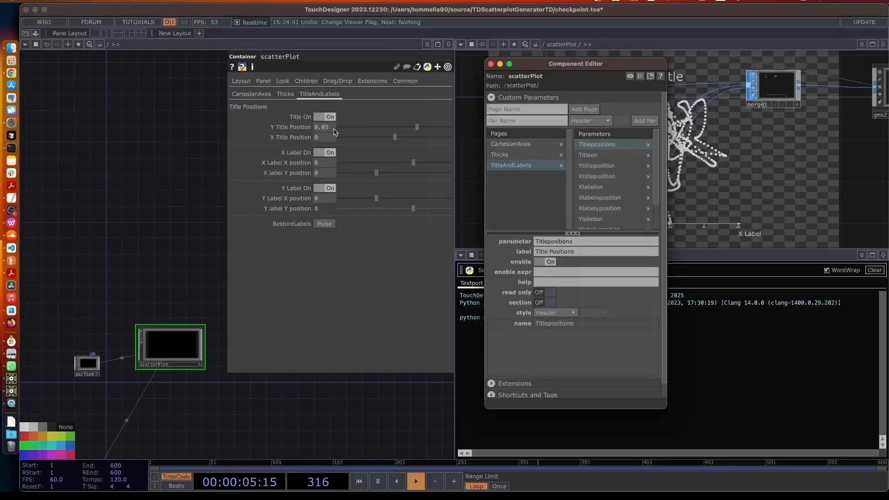
left_click(603, 177)
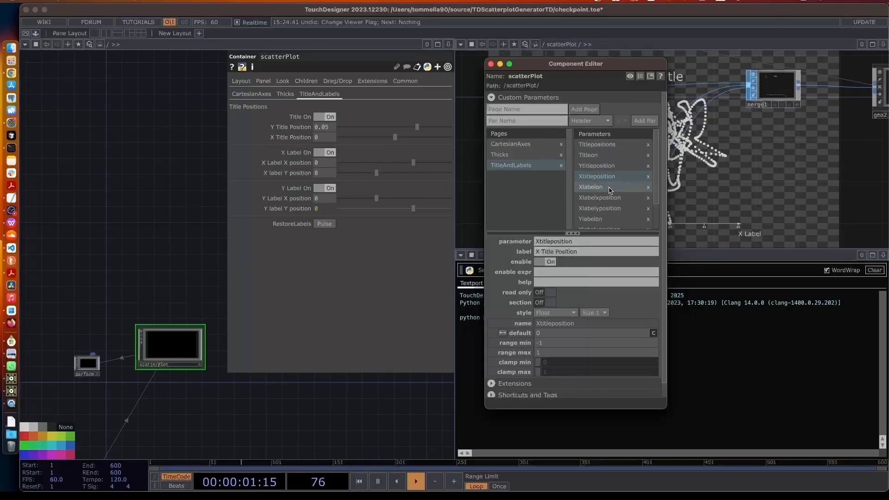
left_click(530, 122)
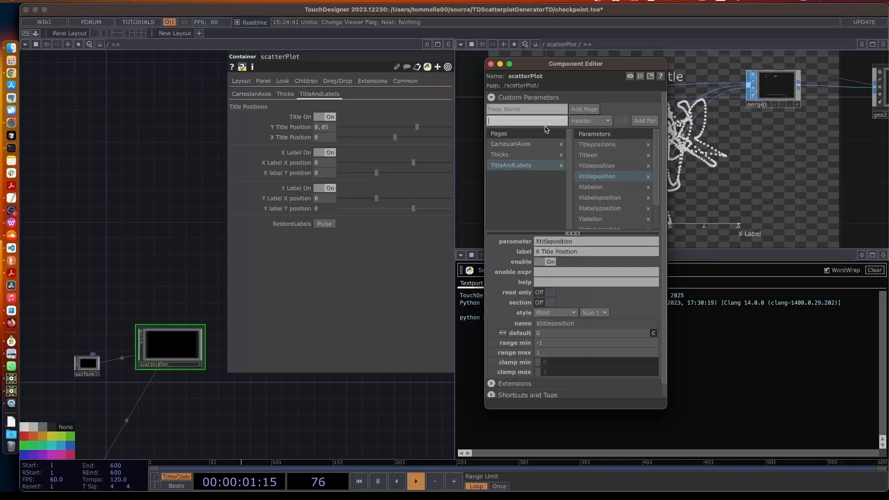
Rename the header's label and parameter name from Title Positions to 'Title'
left_click(597, 144)
left_click(518, 118)
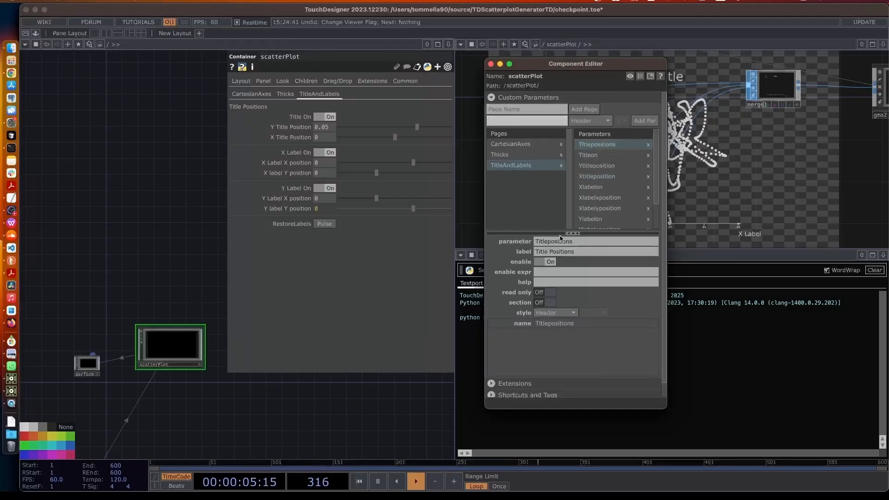
left_click_drag(549, 252, 621, 254)
key("BackSpace")
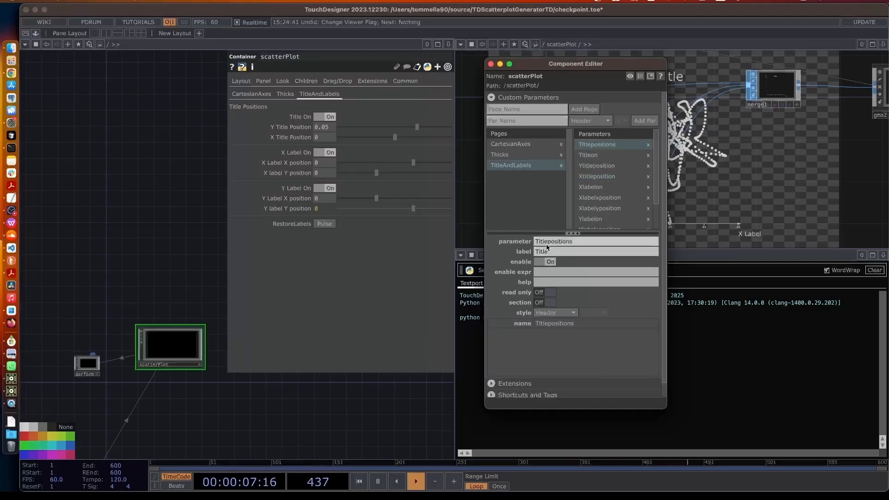
left_click_drag(548, 243, 564, 244)
key("shift+End")
key("BackSpace")
key("Return")
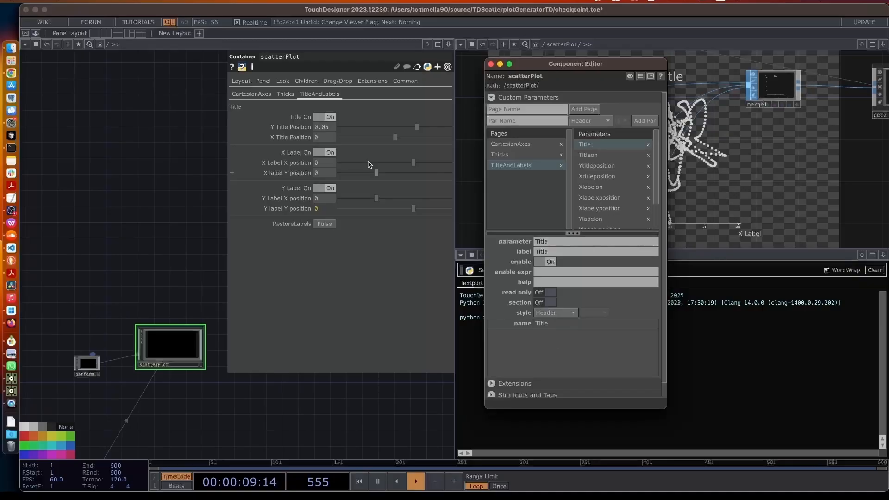
Add an 'X axe labels' header as a read-only section above X Label On
left_click(596, 190)
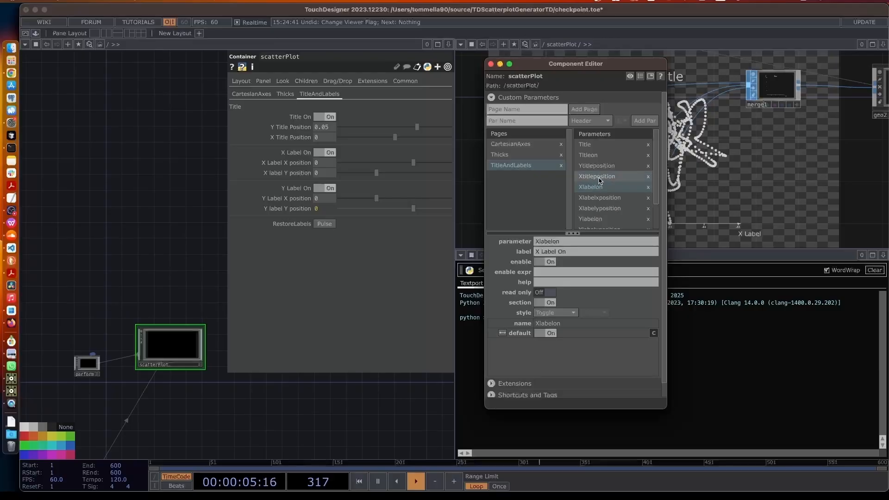
left_click(600, 180)
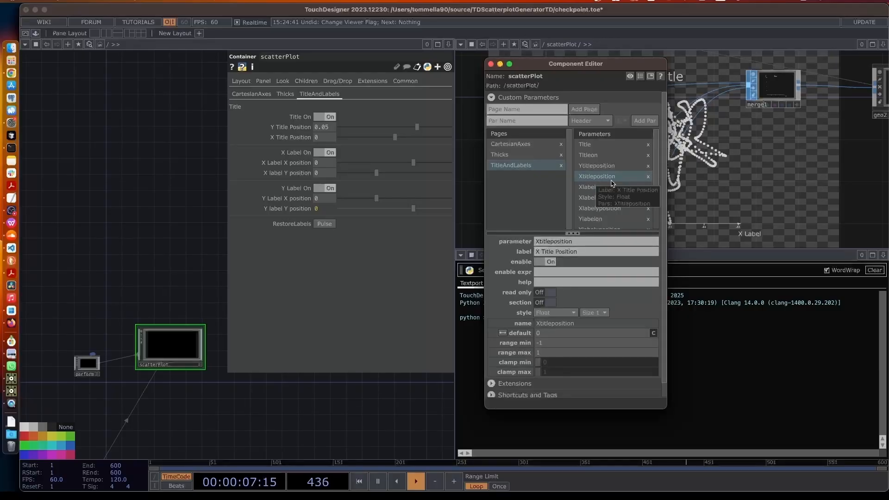
left_click(538, 121)
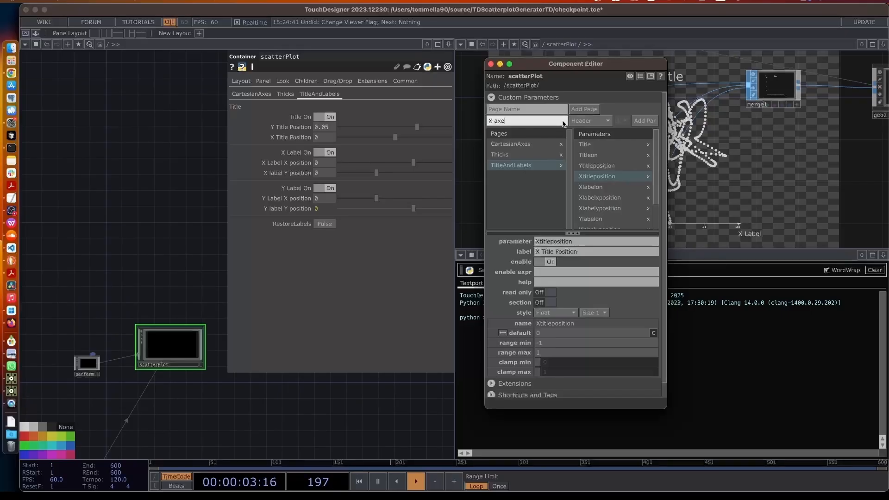
type("X axe")
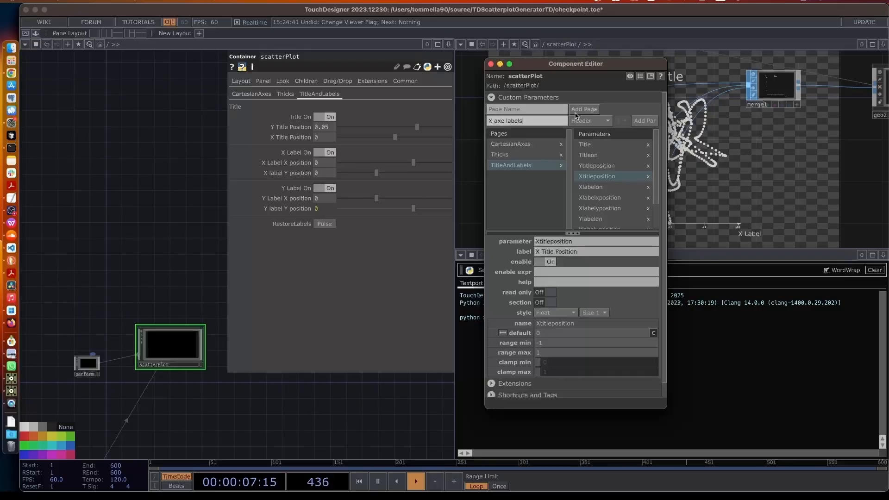
left_click(644, 120)
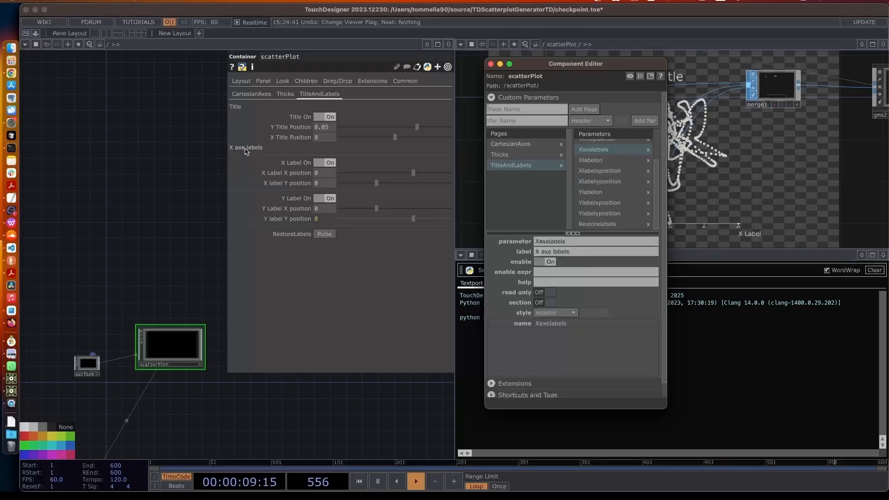
left_click(543, 293)
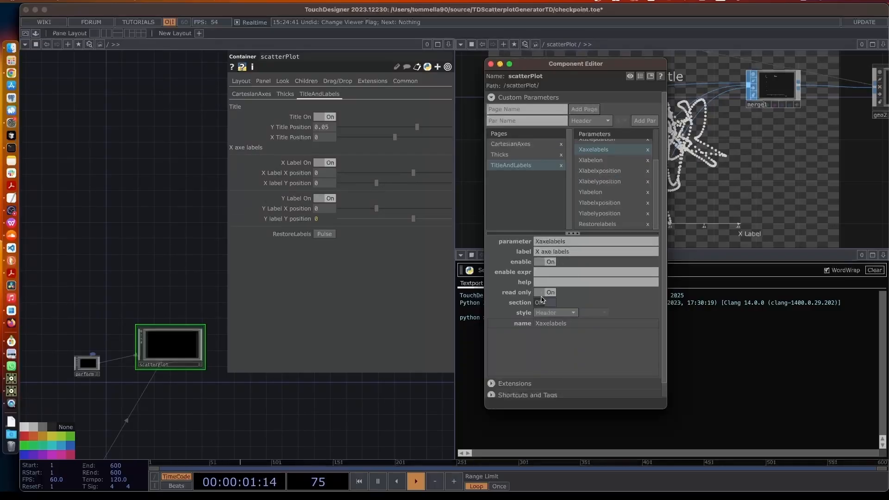
left_click(543, 303)
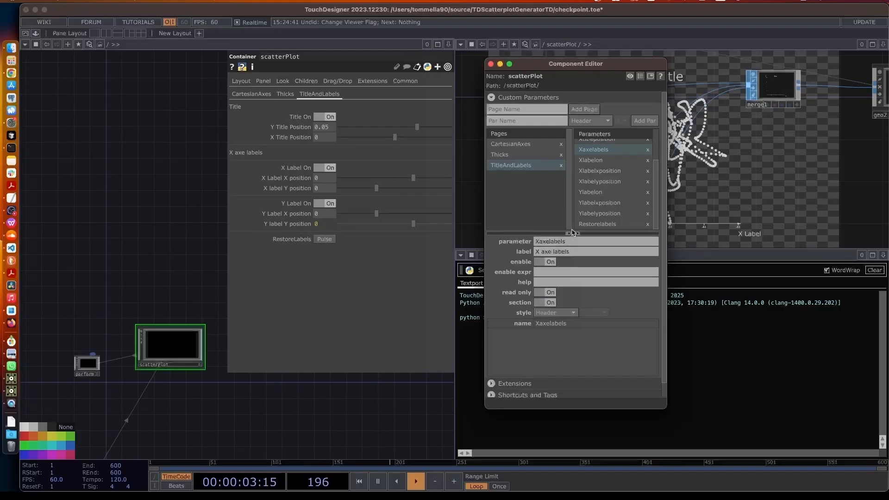
Remove the section break from X Label On and begin naming the next header
left_click(593, 160)
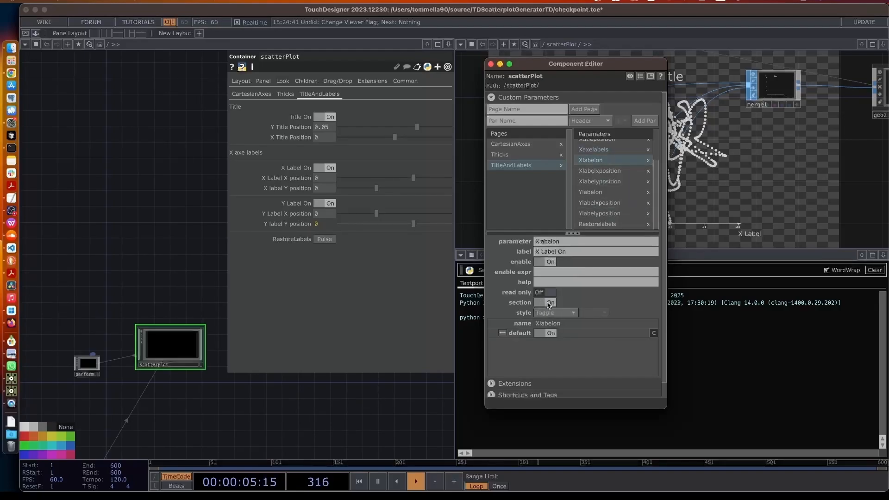
left_click(548, 303)
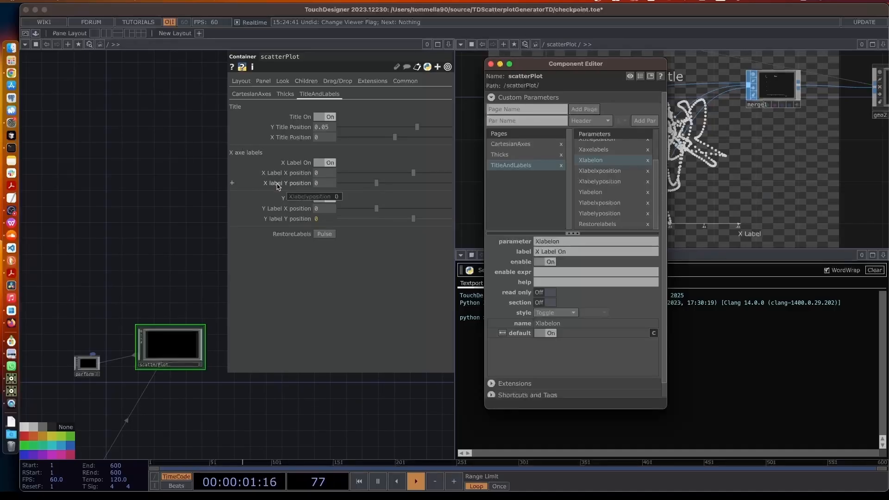
left_click(595, 184)
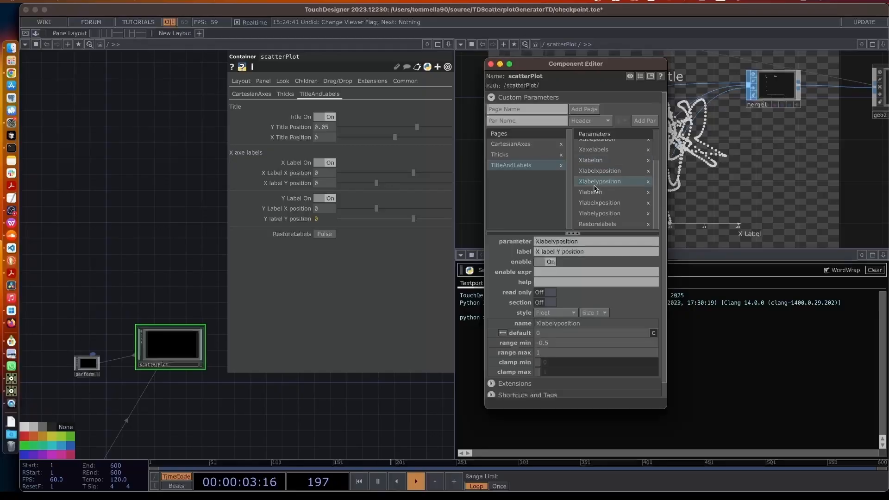
left_click(516, 121)
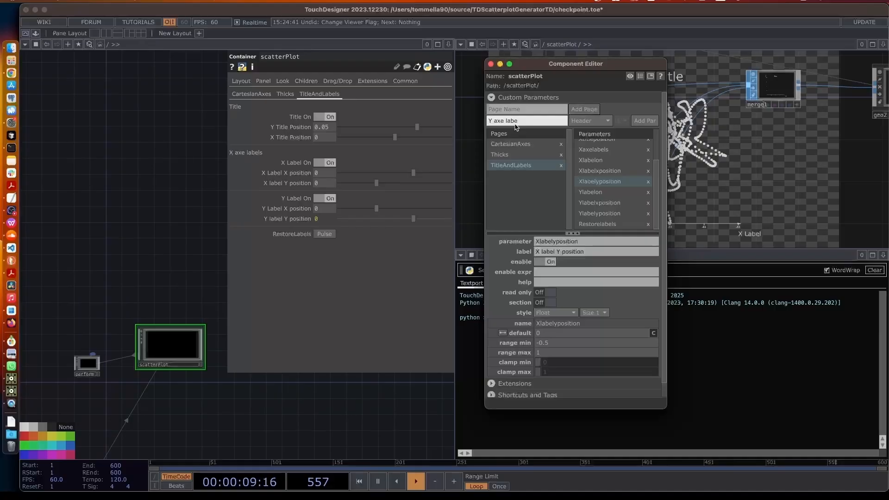
Add a read-only 'Y axe labels' header parameter that starts its own section
left_click(644, 122)
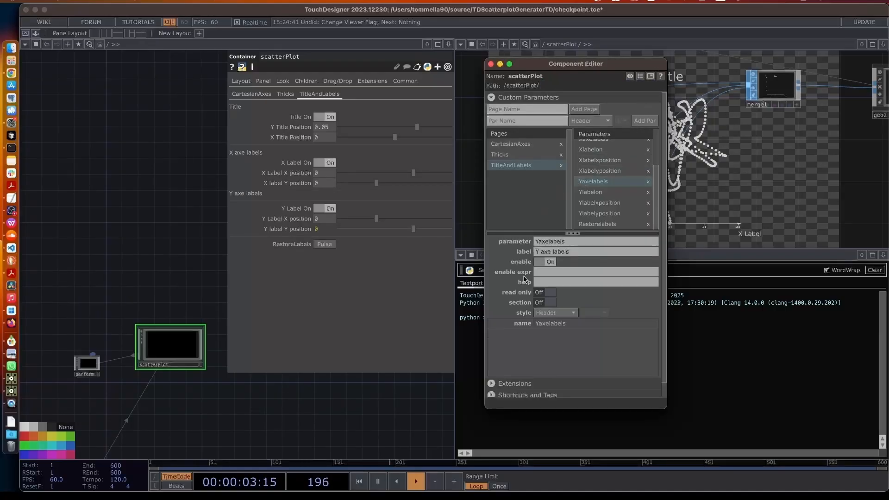
left_click(542, 303)
left_click(545, 293)
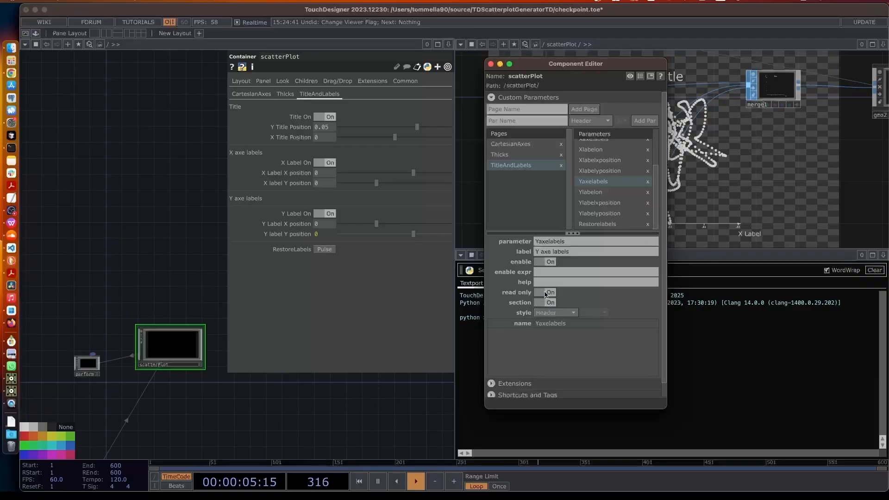
Remove the section break above Y Label On and select Y label Y position for the next header
left_click(591, 192)
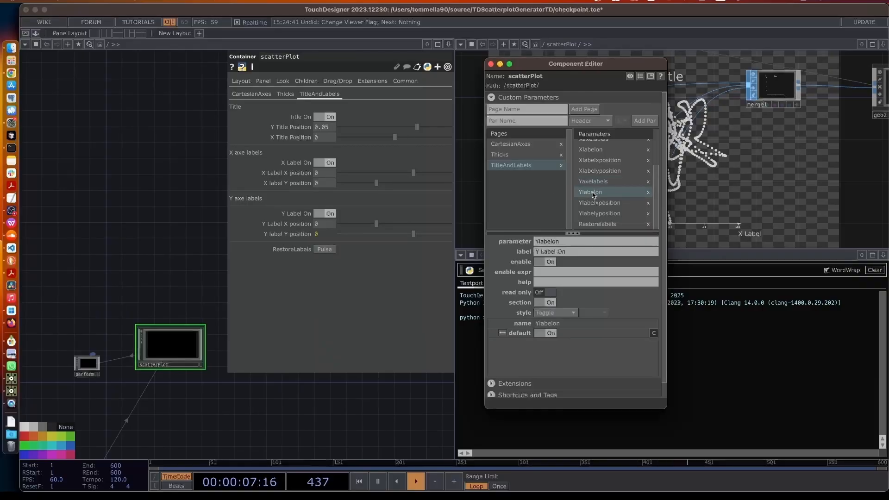
left_click(543, 303)
left_click(291, 289)
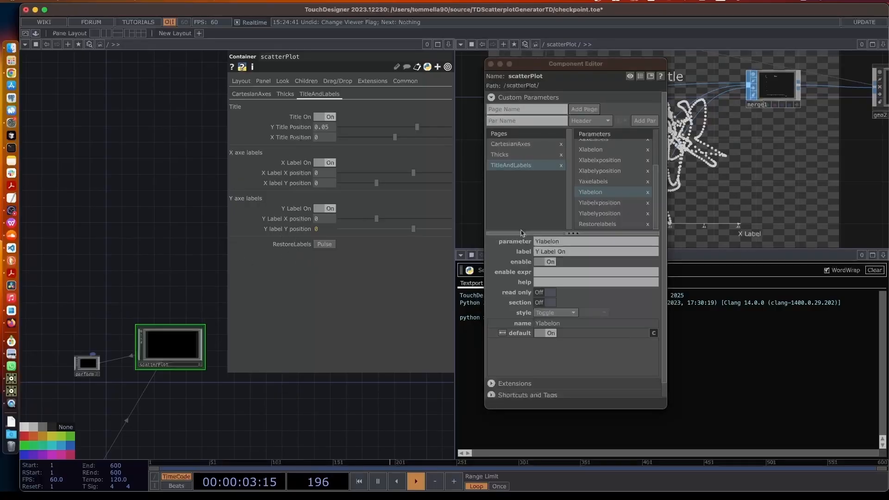
left_click(595, 224)
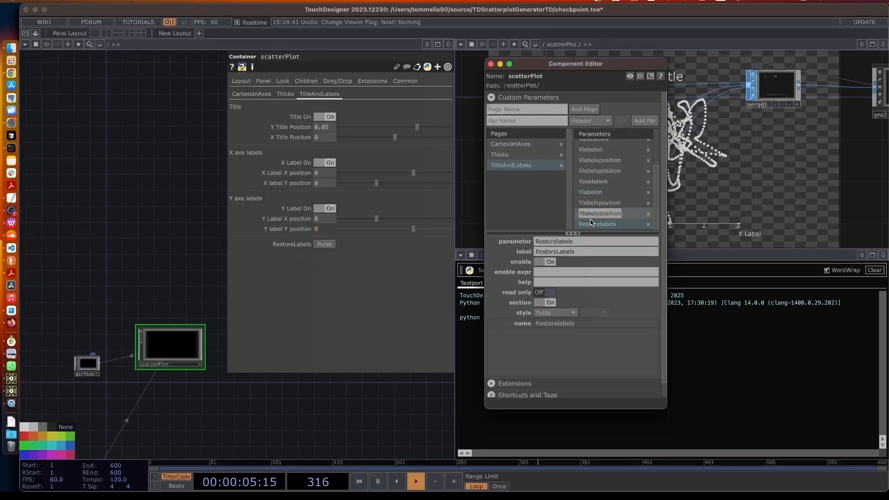
left_click(601, 194)
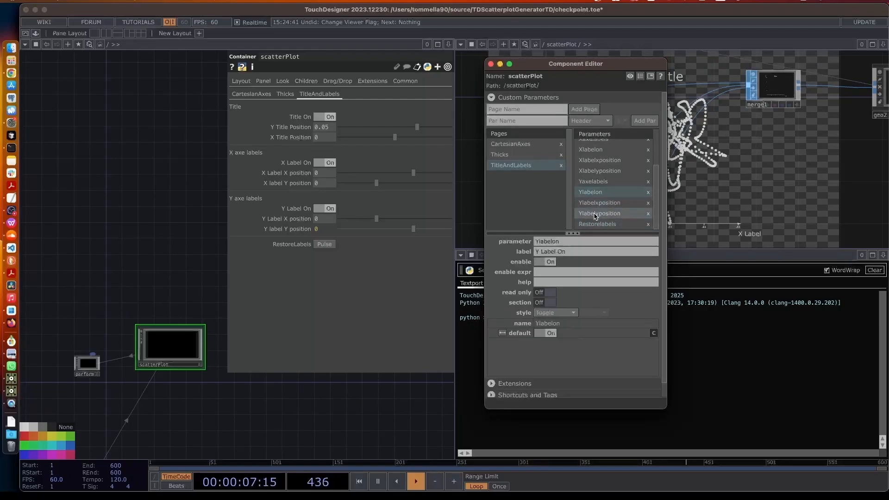
left_click(600, 213)
left_click(508, 121)
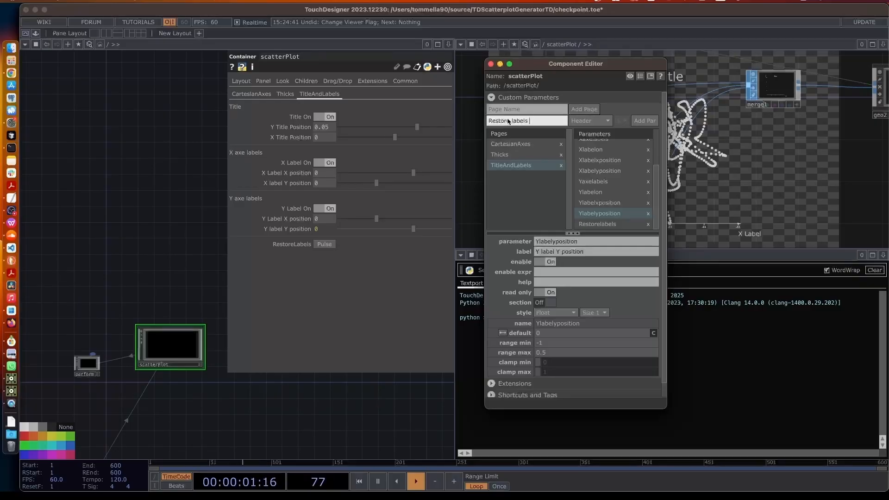
Add a 'Restore labels values' header as a new section and remove RestoreLabels' section break
type("s")
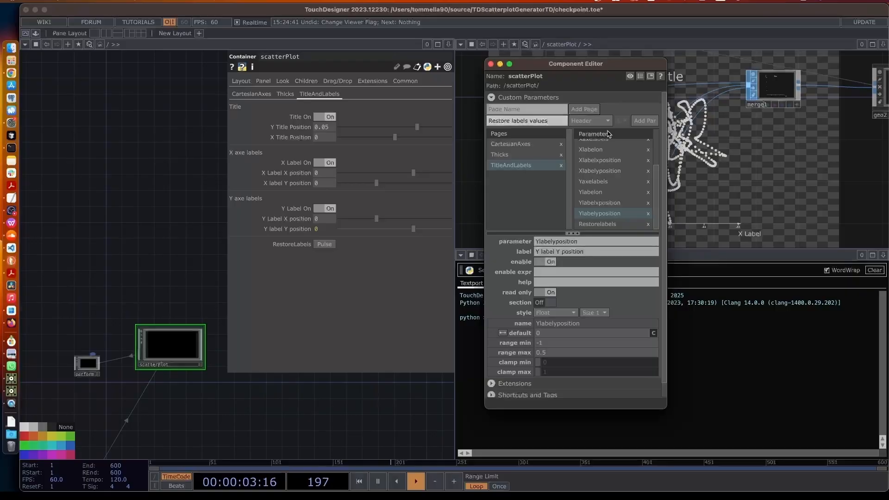
left_click(643, 122)
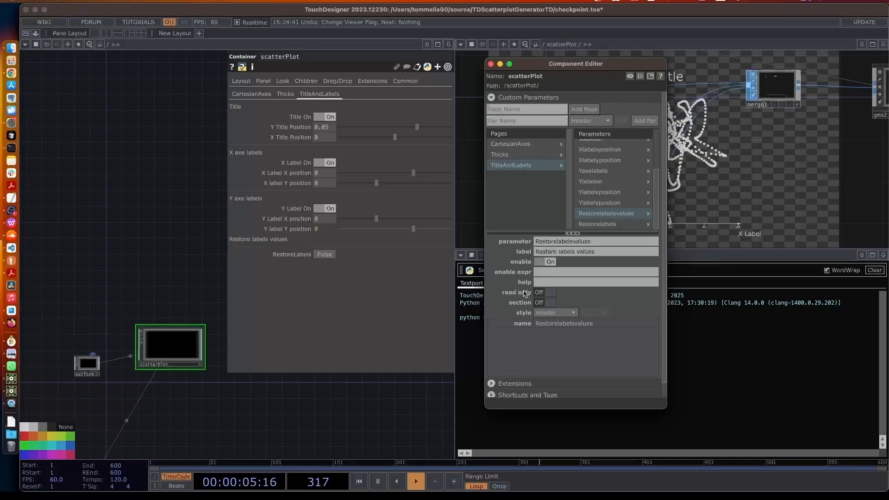
left_click(543, 303)
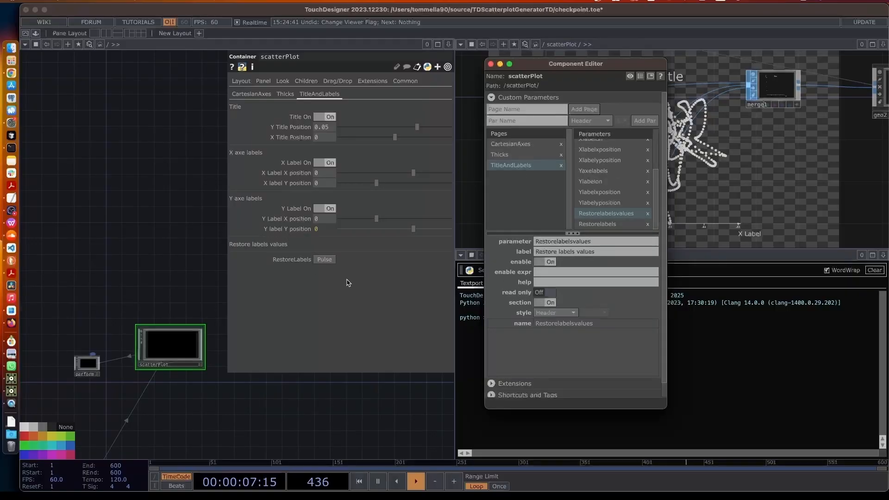
left_click(611, 225)
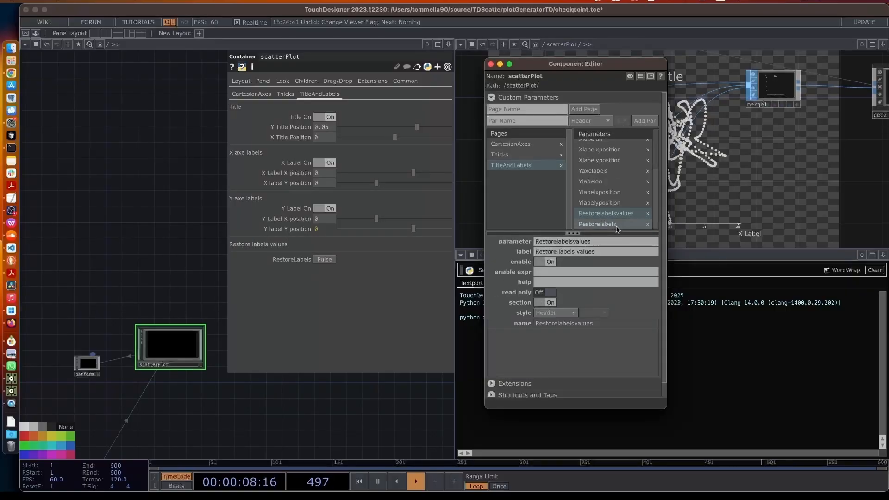
left_click(545, 303)
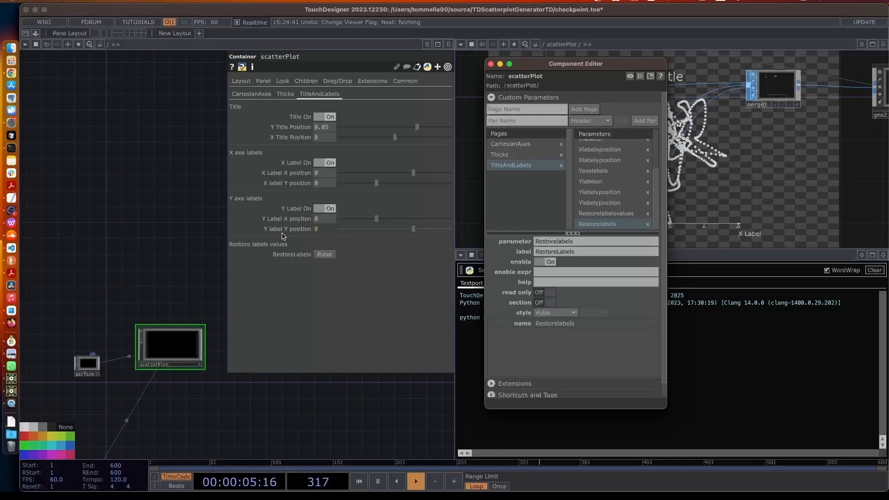
Toggle read only on and back off for Y label Y position, leaving it editable
left_click(592, 203)
left_click(550, 294)
left_click(549, 294)
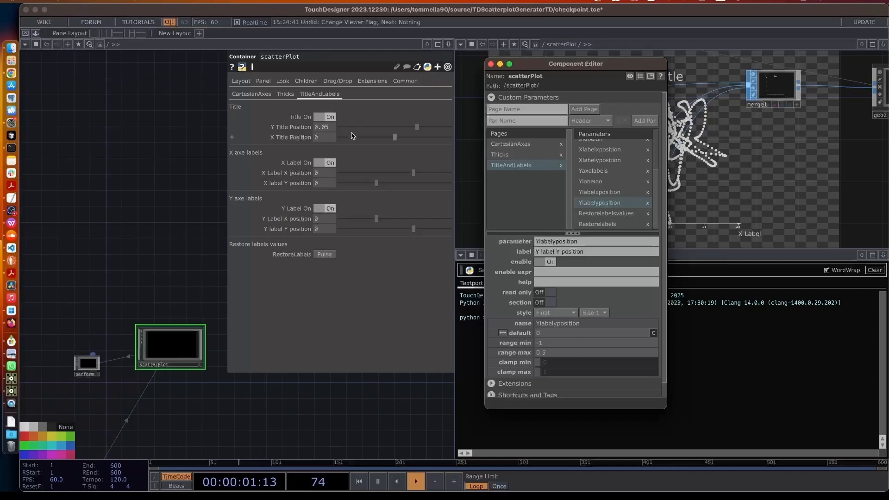
Close the Component Editor, save the project as a new checkpoint, and hide the parameter panel
left_click(491, 64)
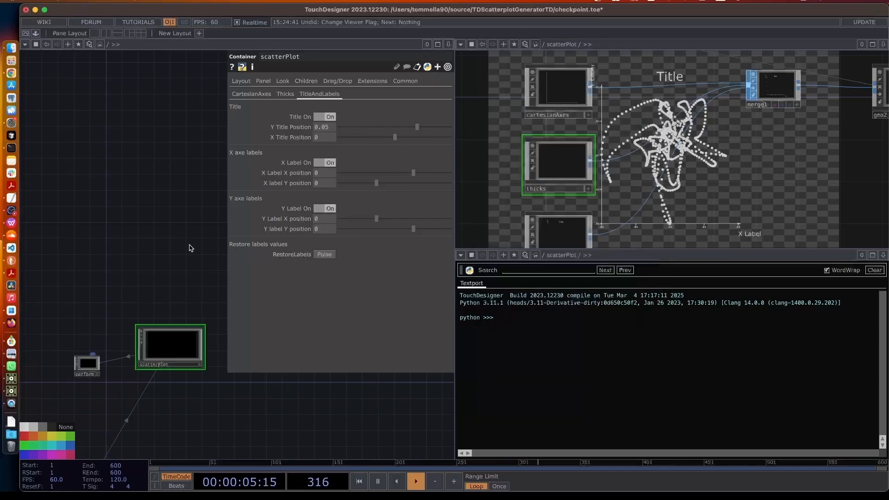
key("super+s")
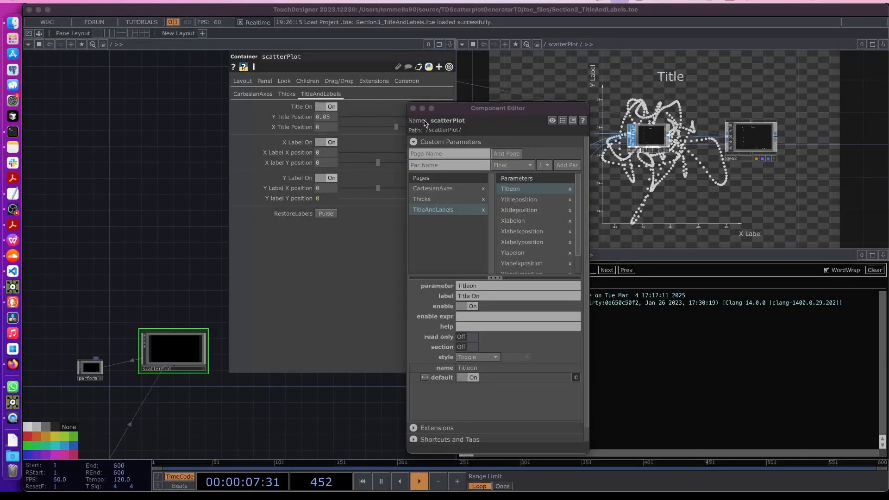
left_click(413, 107)
key("p")
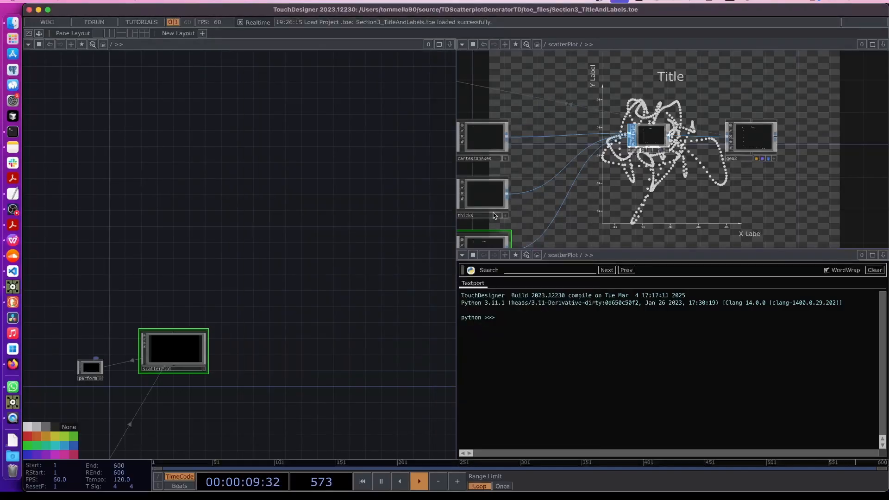
Go up to the root network and turn the Textport pane into a Network Editor showing root
key("u")
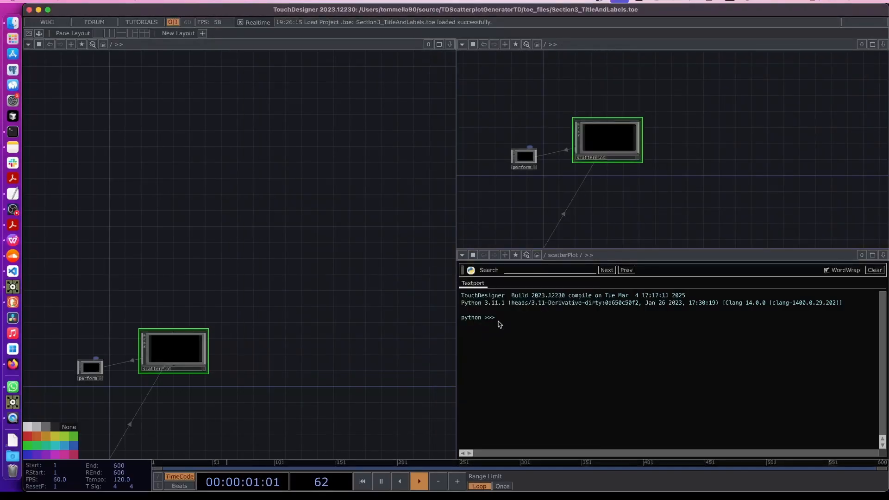
left_click(462, 255)
left_click(479, 266)
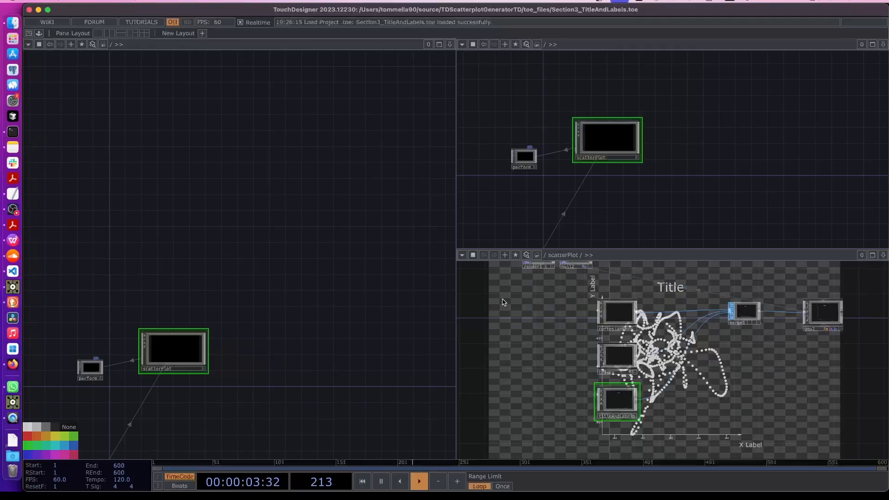
key("u")
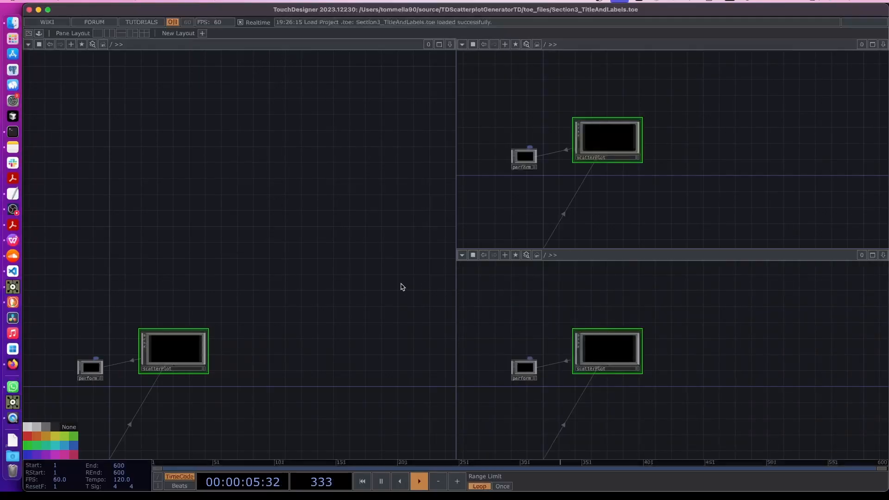